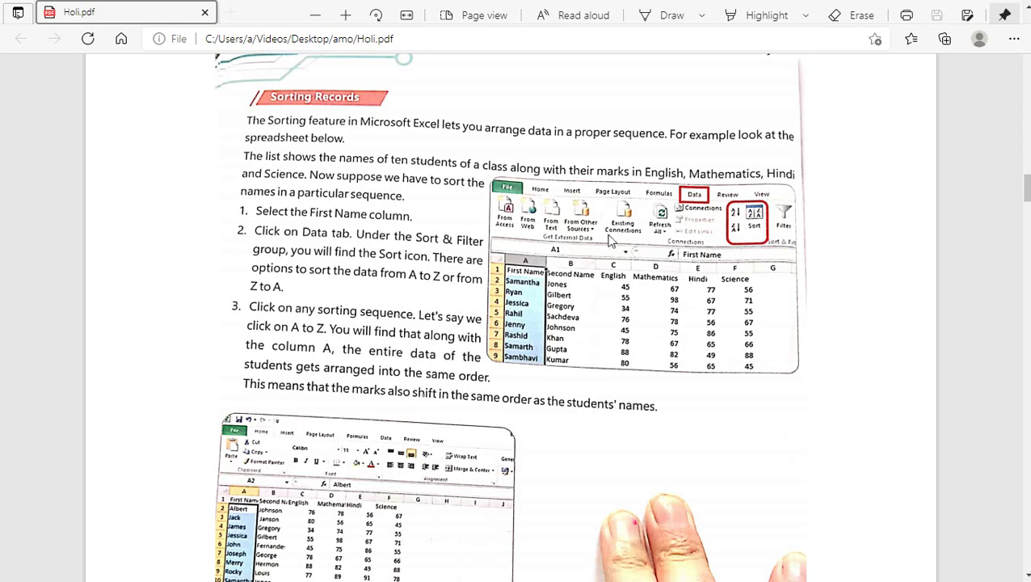
View the PDF full screen in Edge, then switch to the blank Excel workbook Book1.
key(F11)
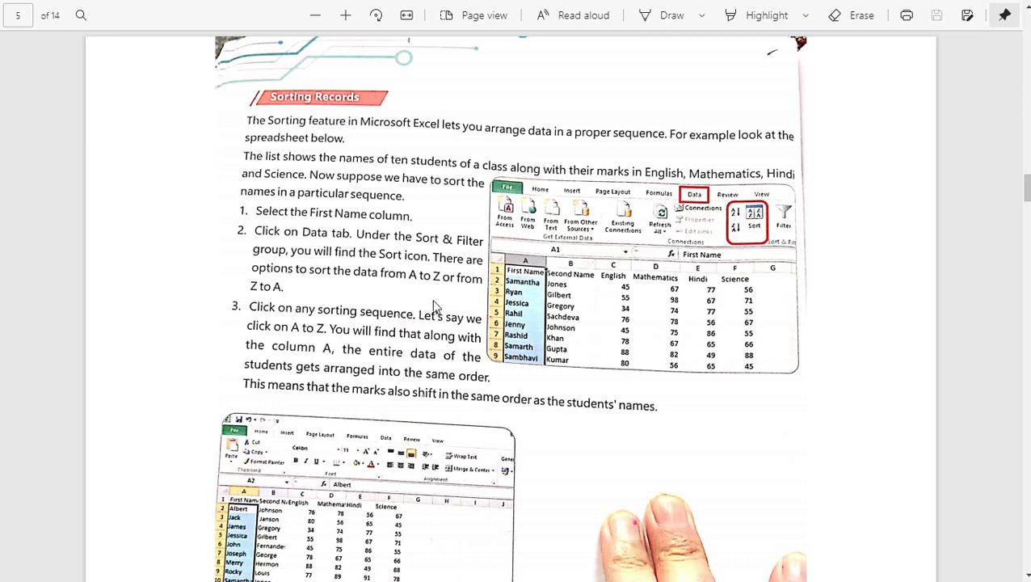
key(alt+Tab)
key(alt+Tab)
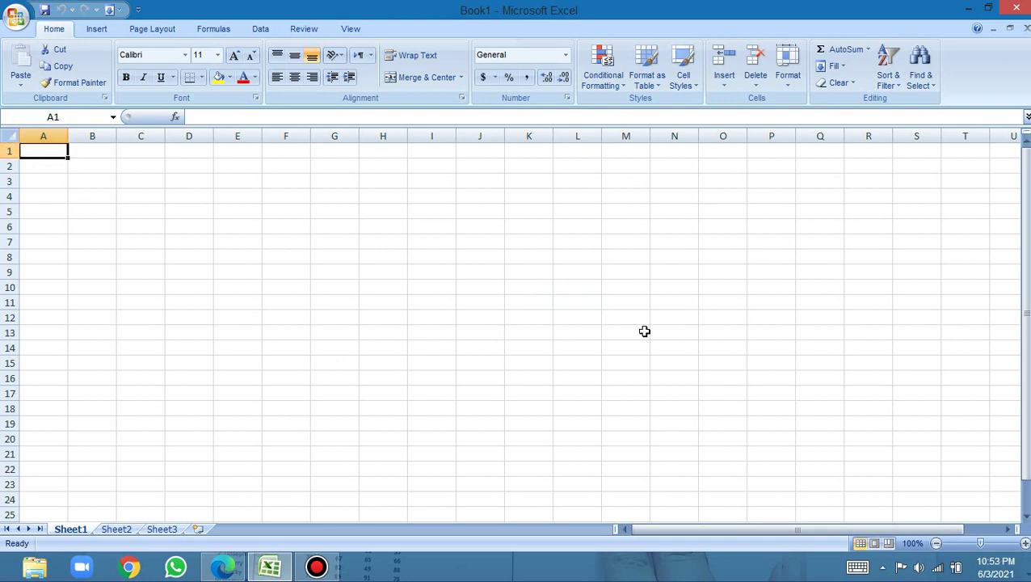
Widen every column and make every row about 35 pixels tall across the whole sheet.
click(10, 137)
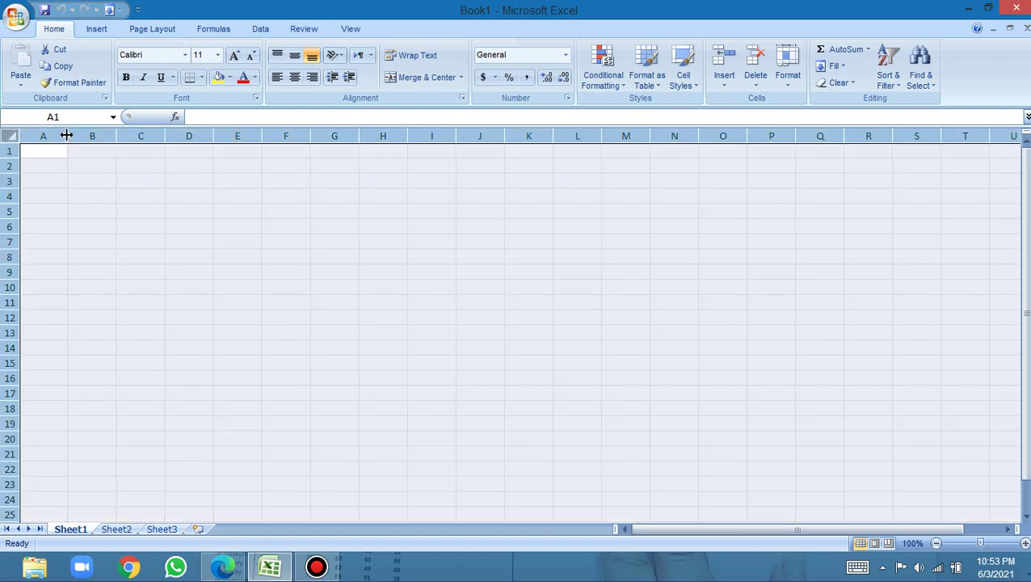
drag(68, 135, 83, 136)
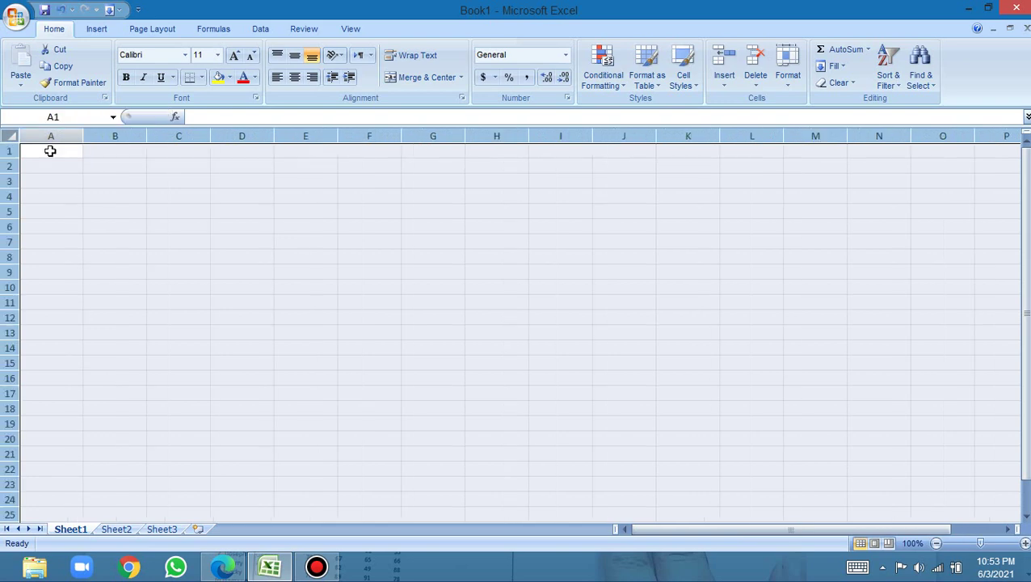
drag(11, 158, 16, 180)
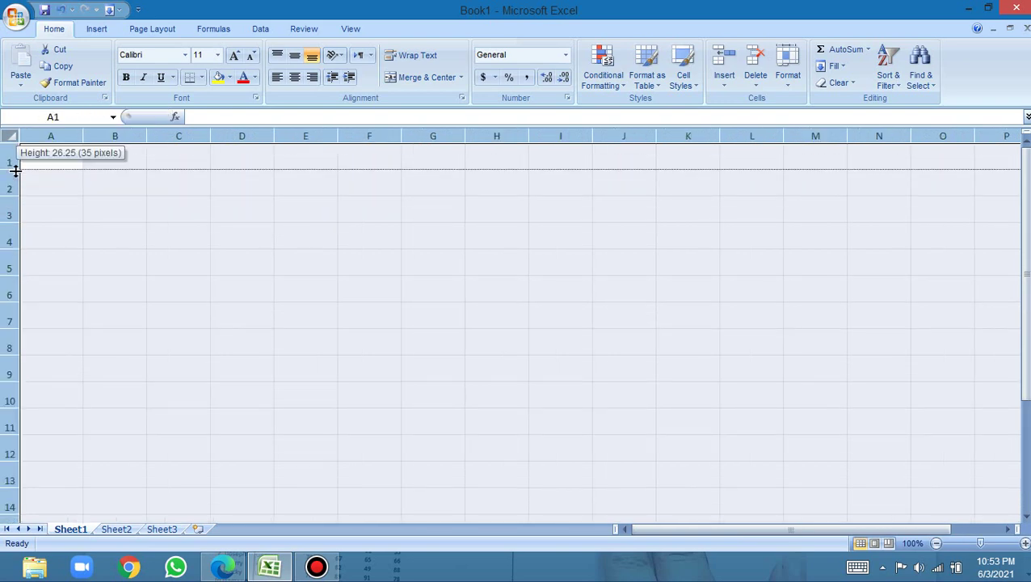
click(71, 180)
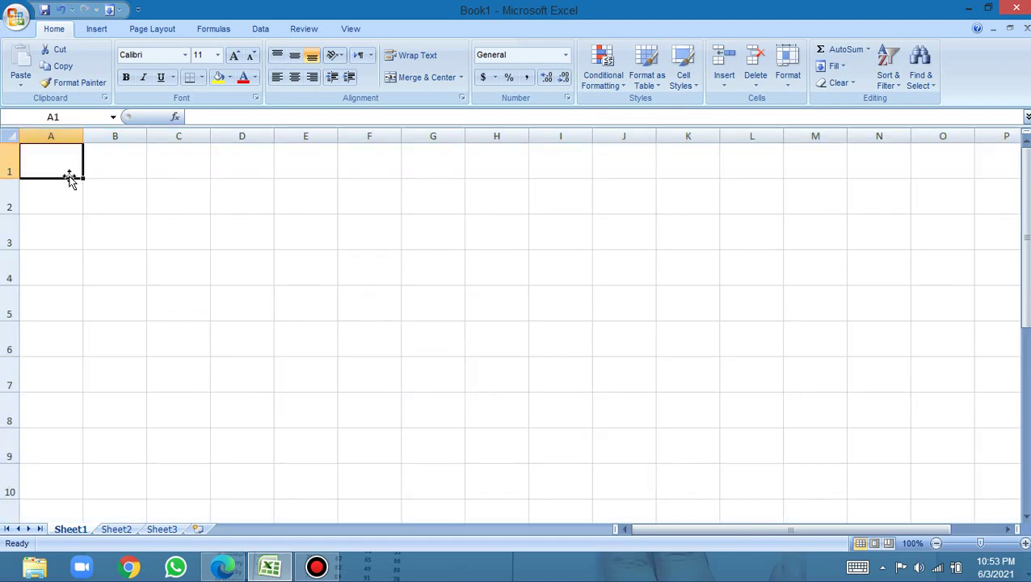
Format the entire sheet as 14-point bold text.
click(9, 136)
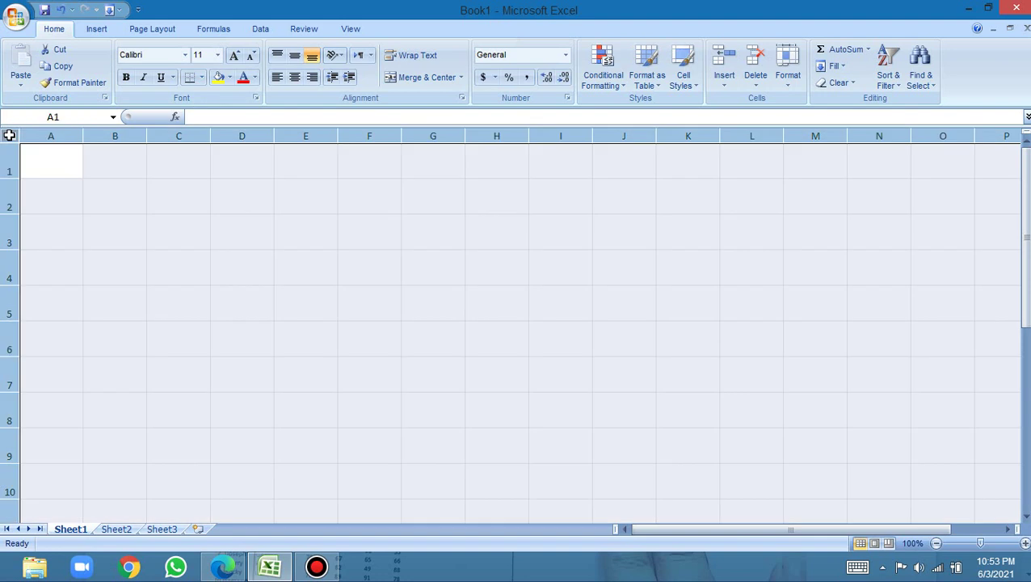
click(218, 55)
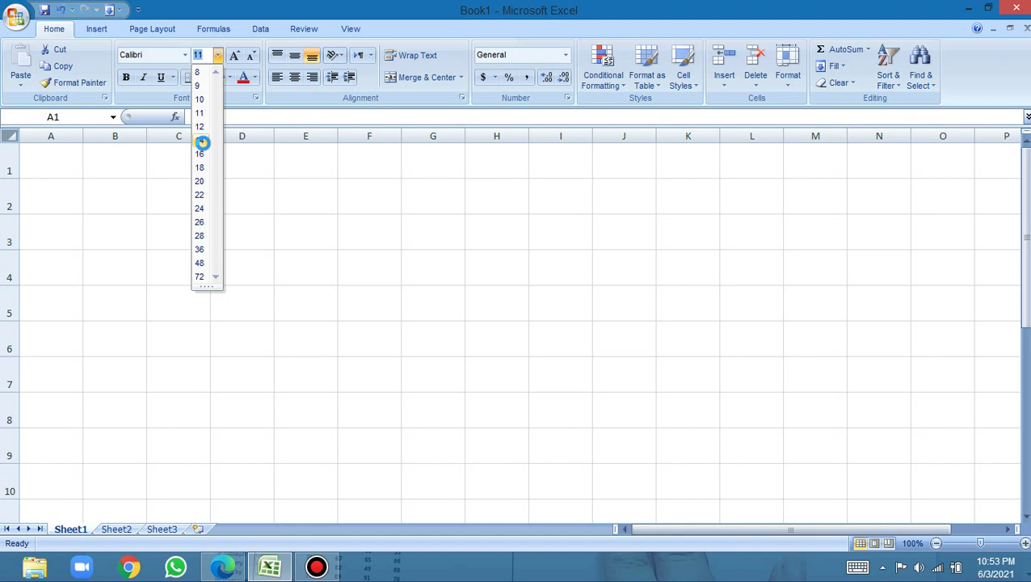
click(200, 142)
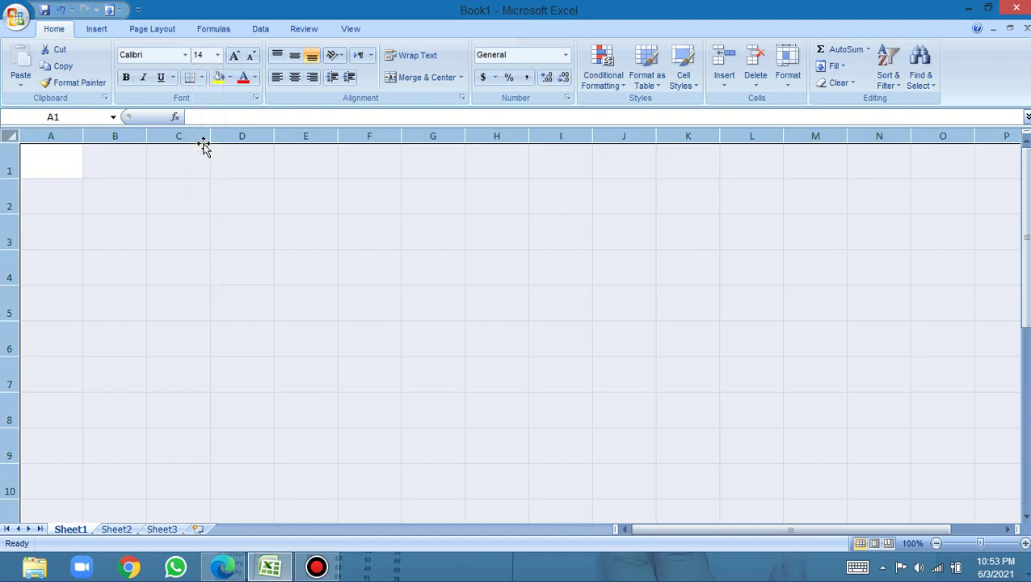
click(126, 78)
click(51, 158)
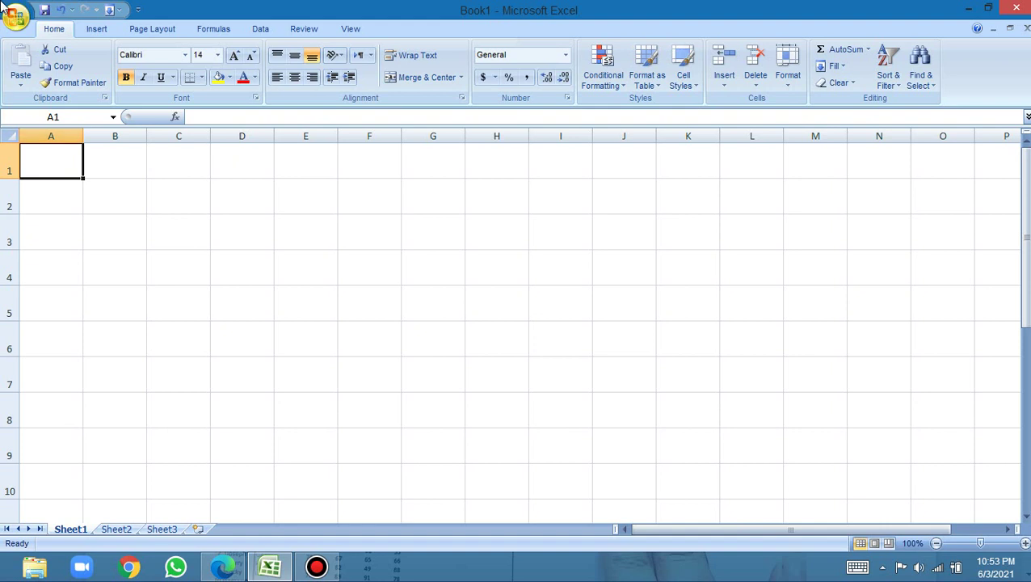
Enter the headers name, english, hindi and math across A1:D1.
text(name)
key(Tab)
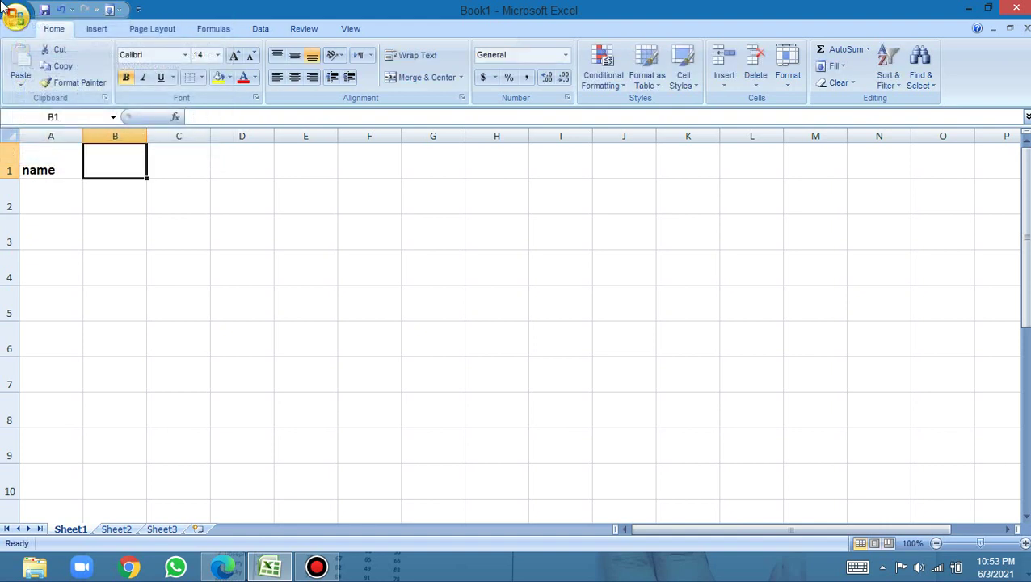
text(english)
key(Tab)
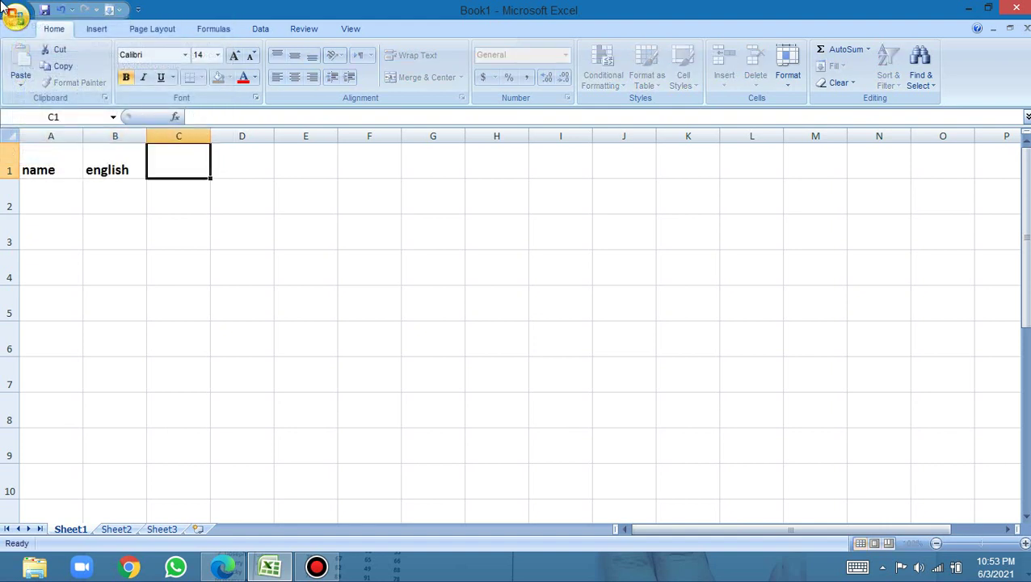
text(hi)
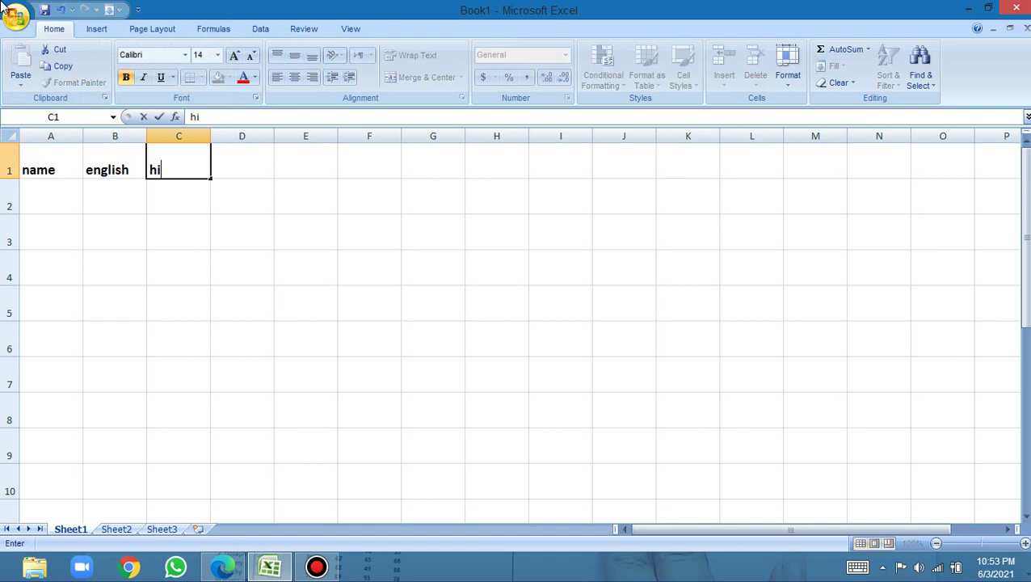
text(ndi)
key(Tab)
text(math)
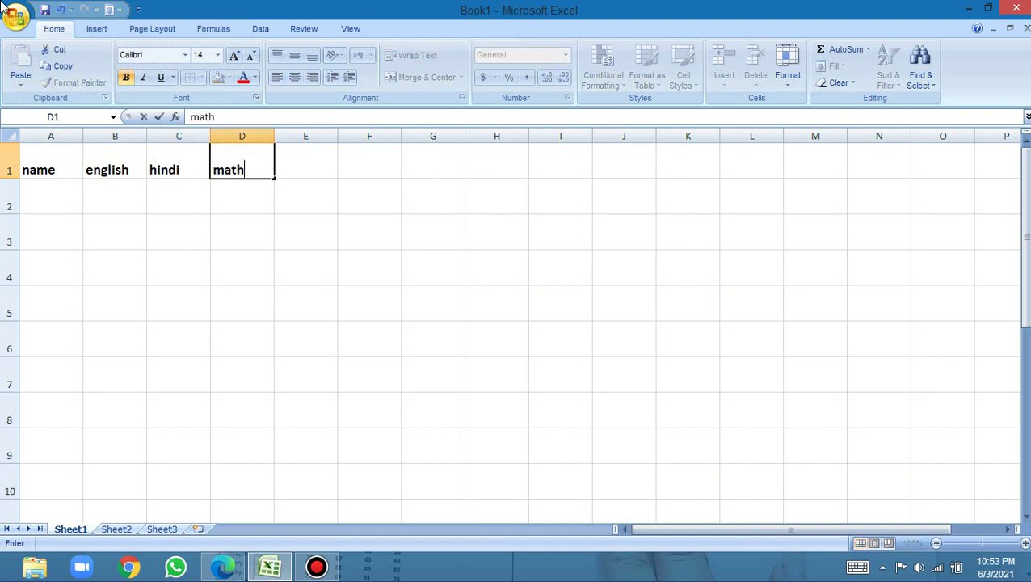
key(Return)
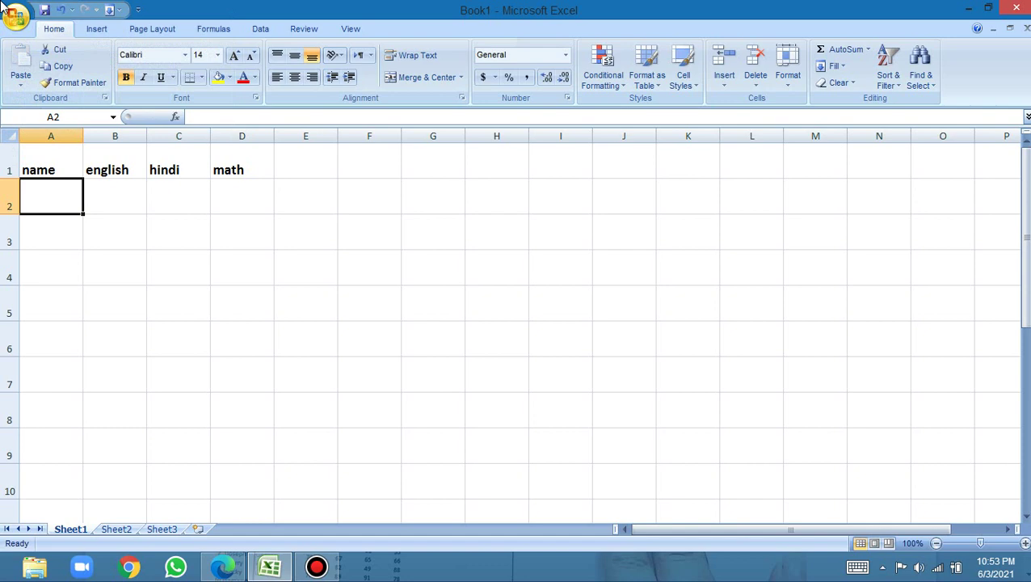
List seven student names down column A, from A2 to A8.
text(heena)
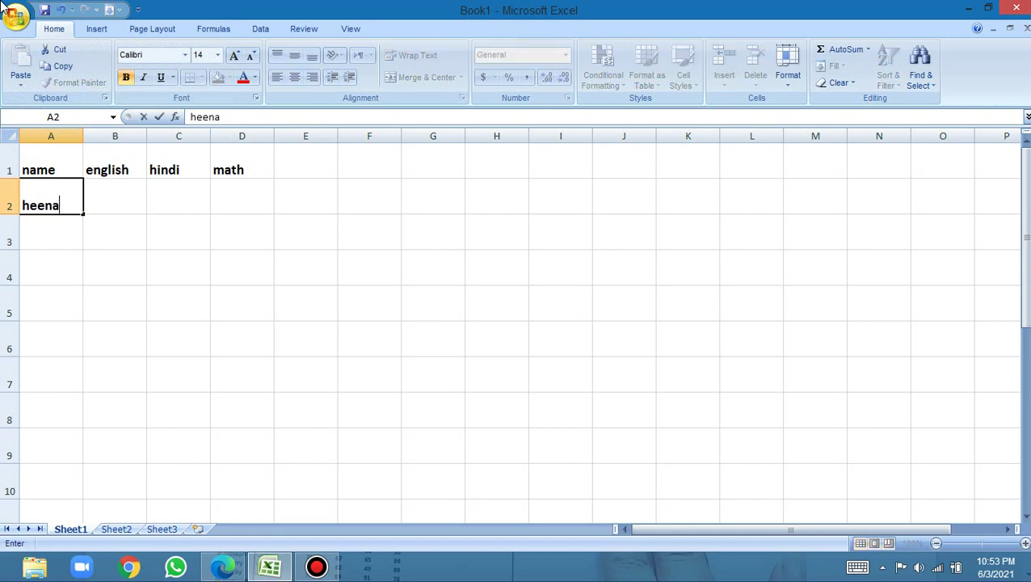
key(Return)
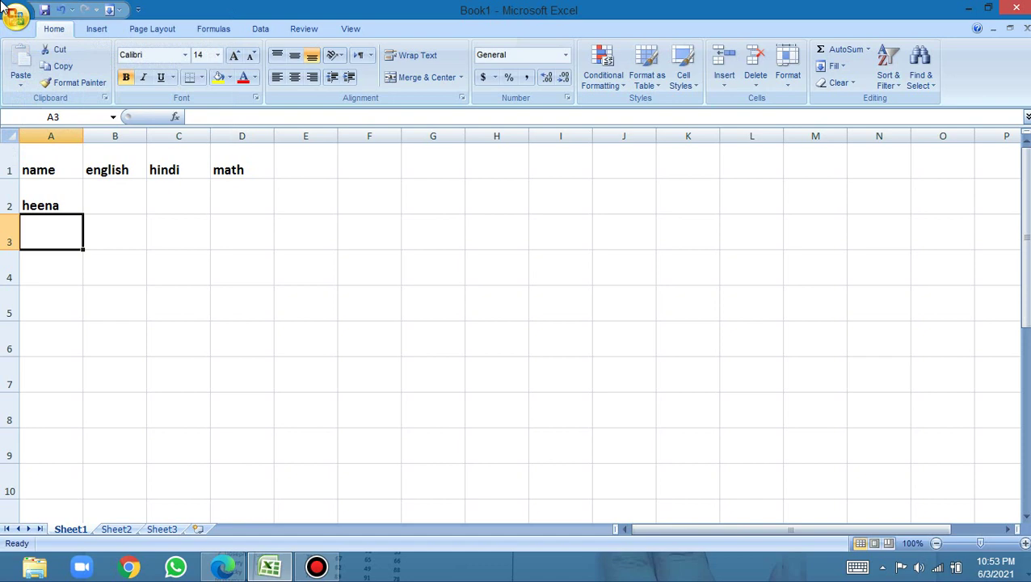
text(jai)
key(Return)
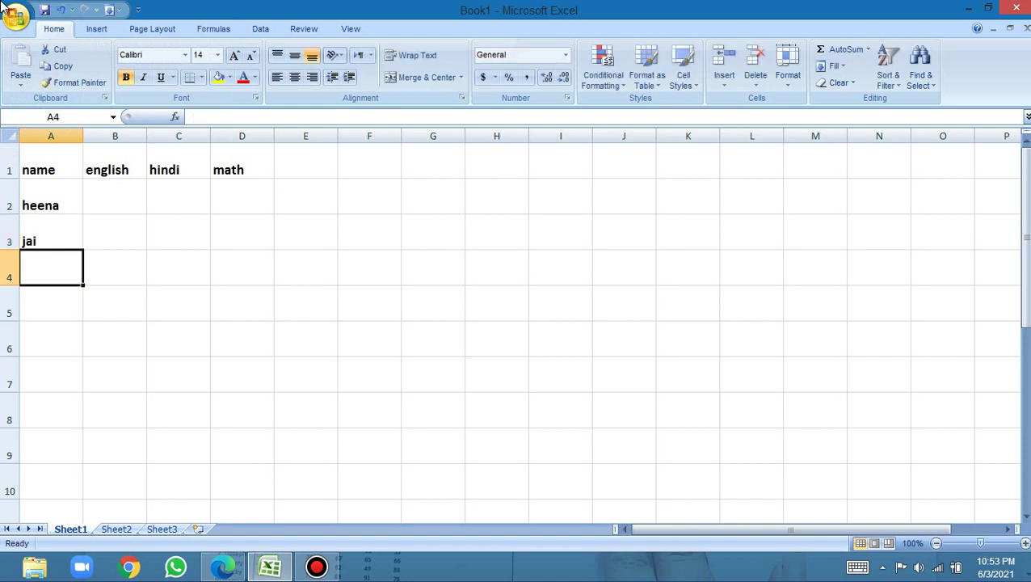
text(reeta)
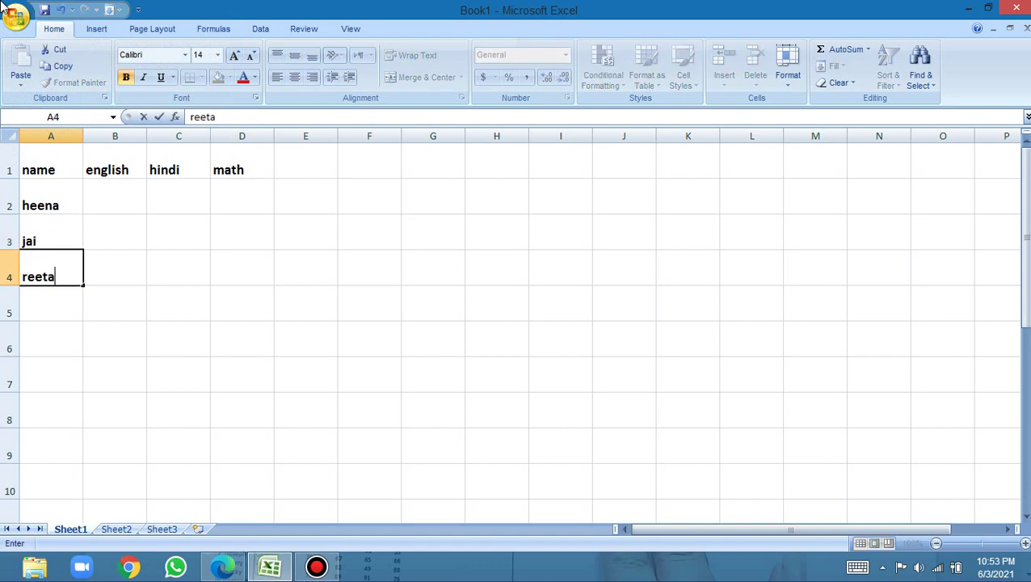
key(Return)
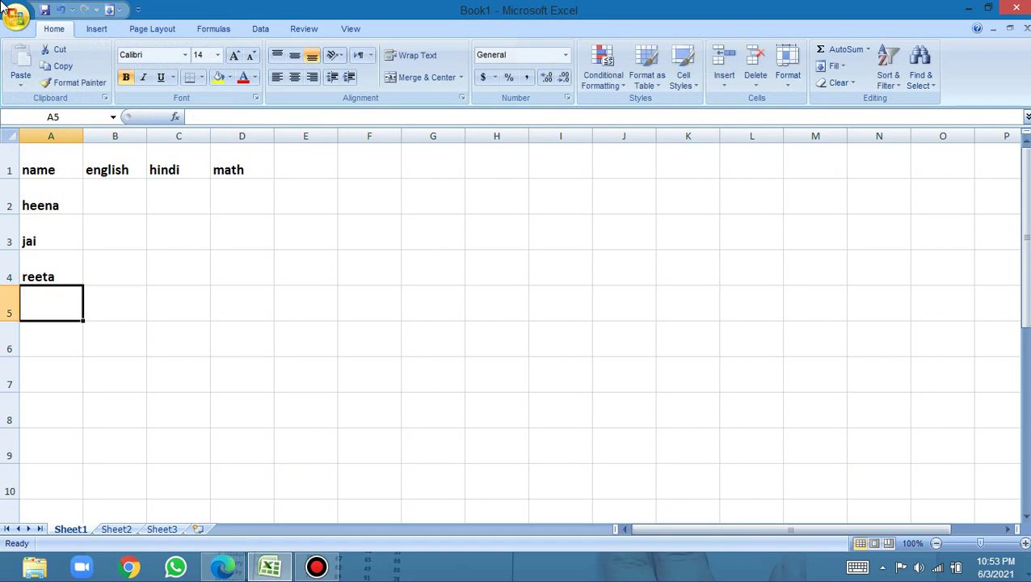
text(komal)
key(Return)
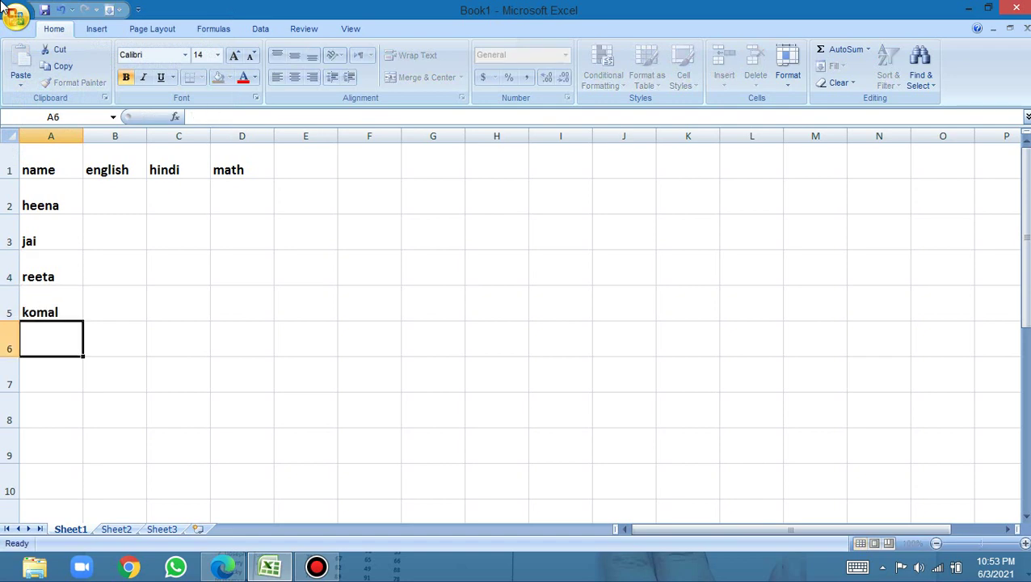
text(riya)
key(Return)
text(a)
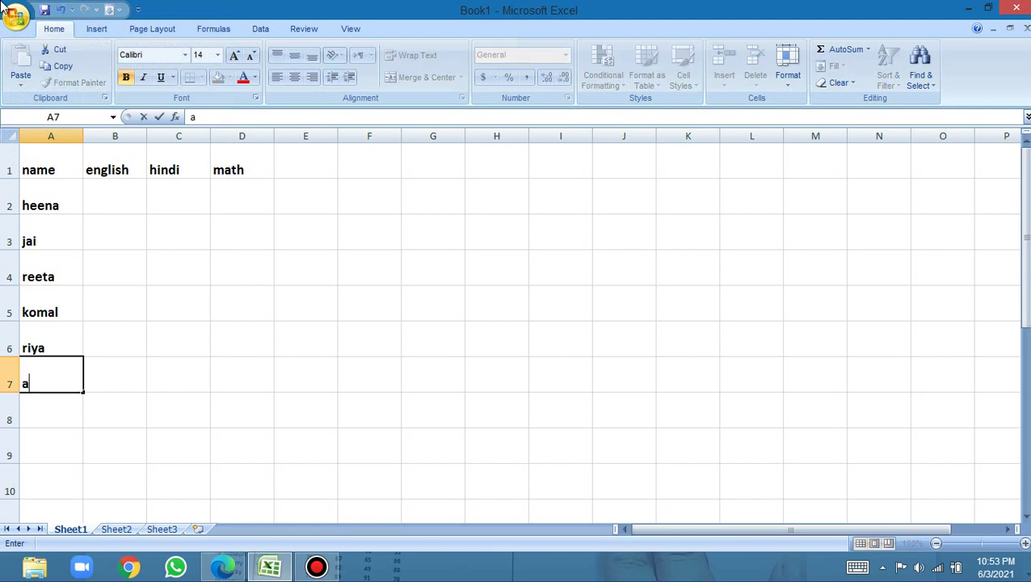
text(lok)
key(Return)
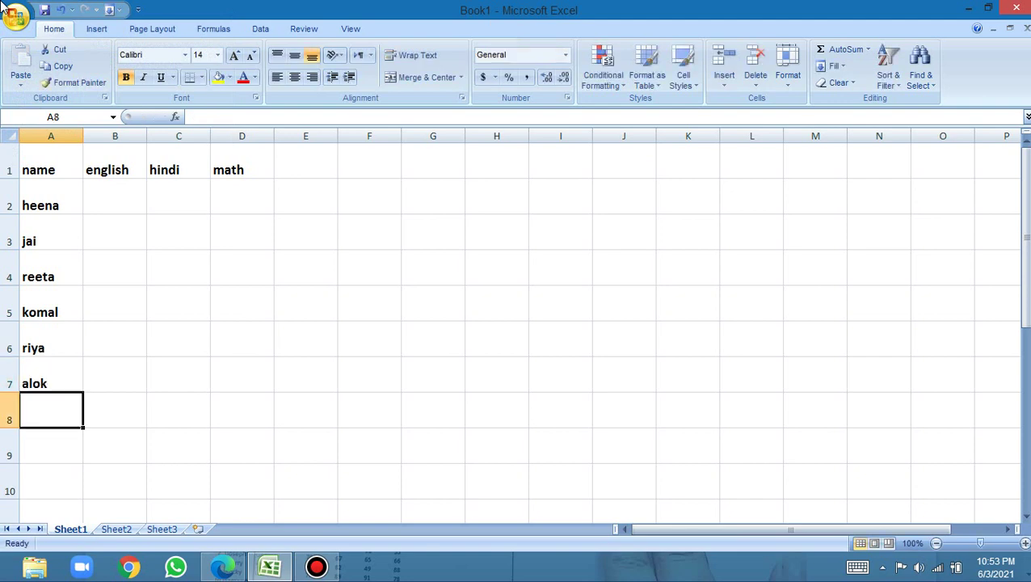
text(chetna)
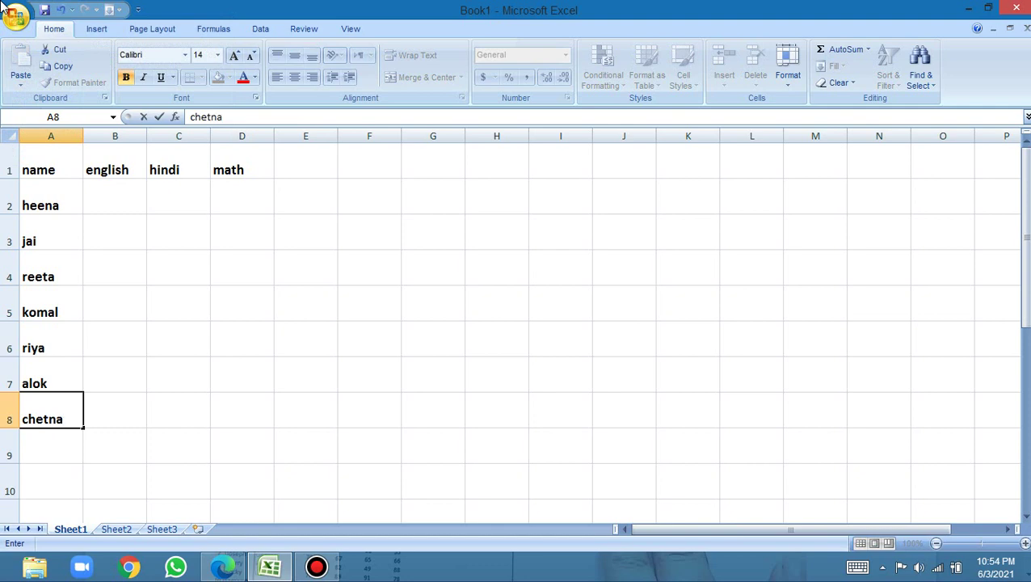
Enter english marks 45, 45, 43, 33, 55 and 33 down column B.
click(138, 199)
text(45)
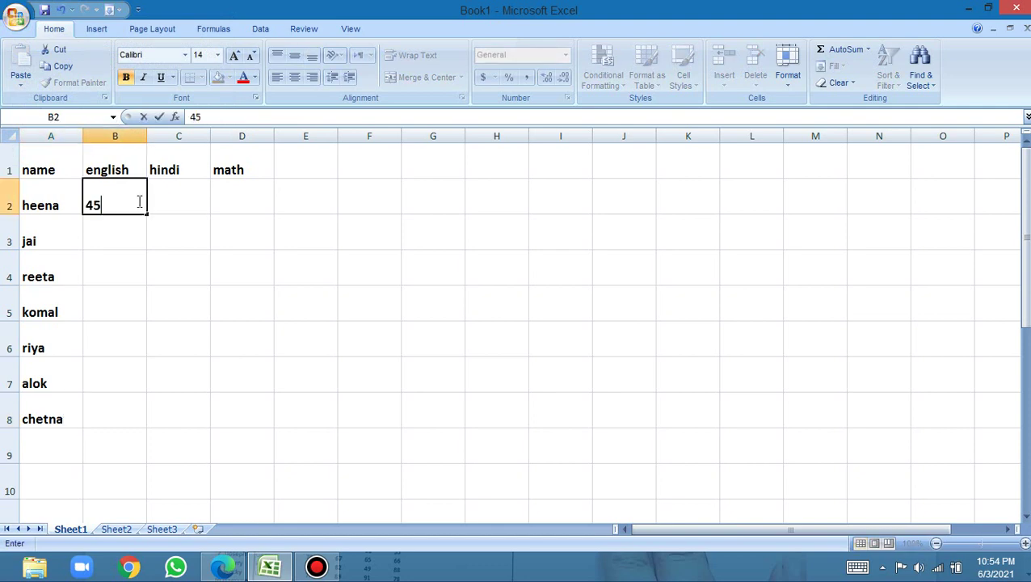
key(Return)
text(45)
key(Return)
text(43)
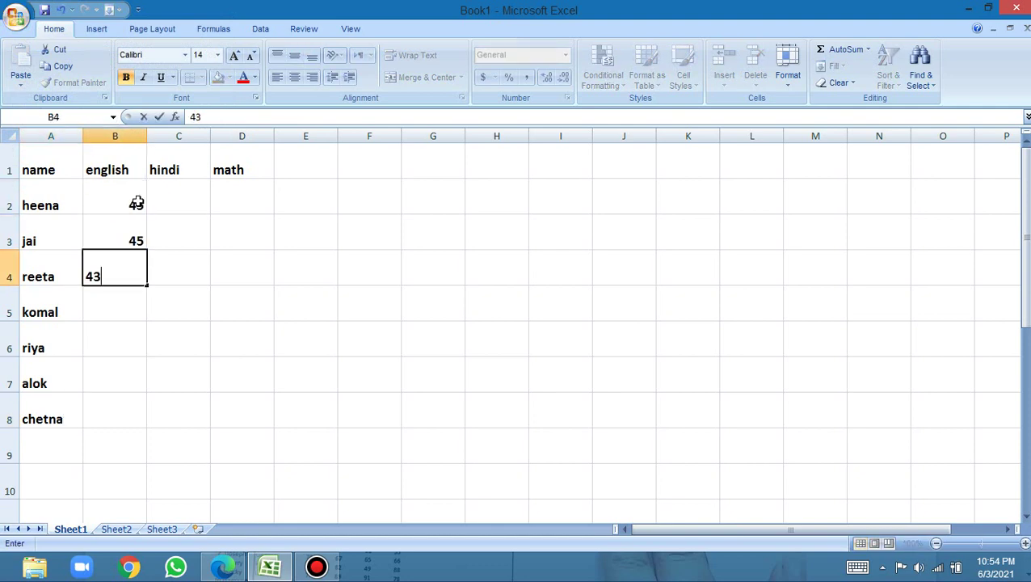
key(Return)
text(33)
key(Return)
text(55)
key(Return)
text(3)
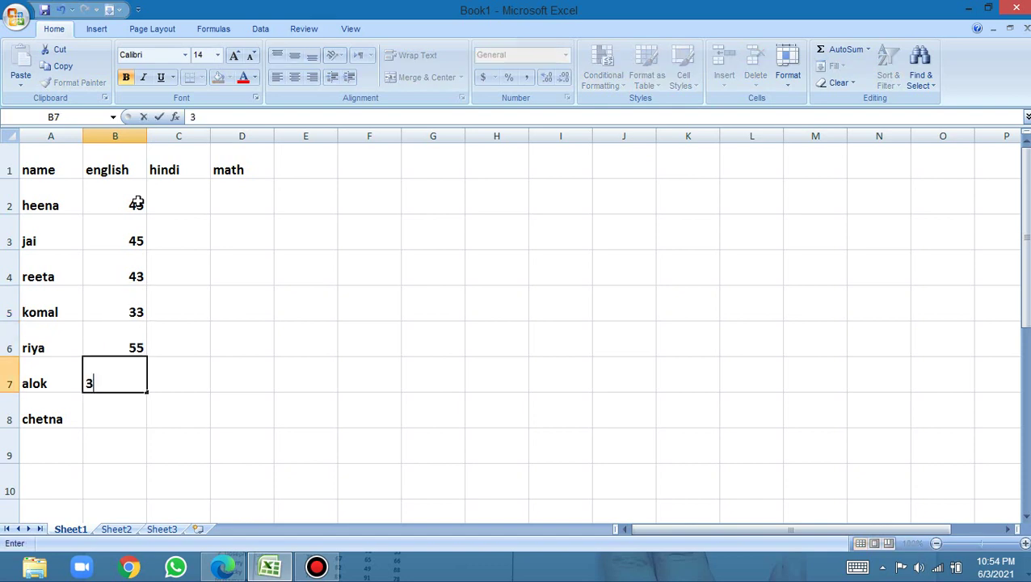
text(3)
key(Return)
text(33)
key(Return)
Enter the hindi marks down column C, correcting C4 and C5 to 55.
key(Right)
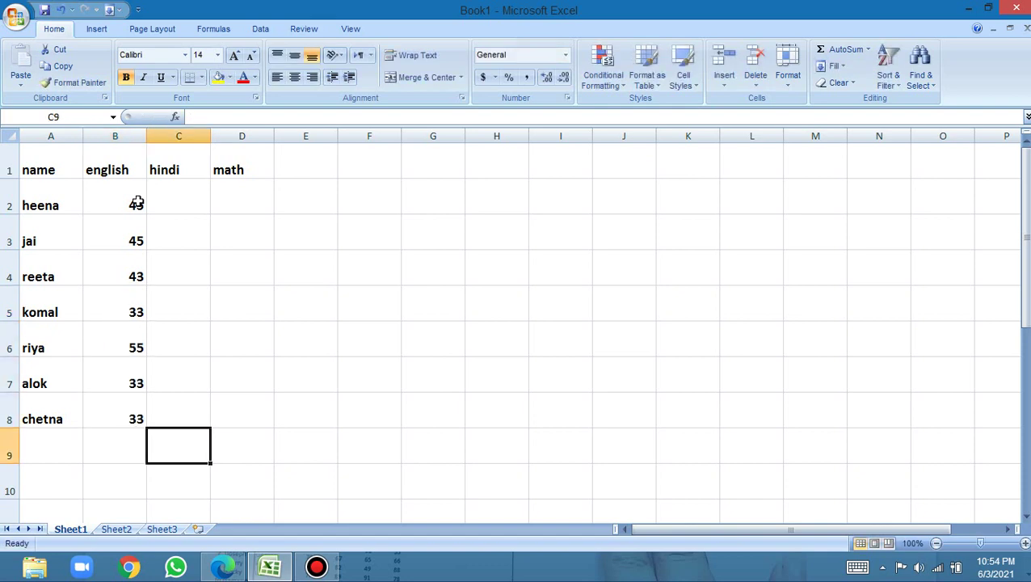
key(Up)
key(Up)
key(Up)
key(Up)
key(Up)
key(Up)
key(Up)
text(45)
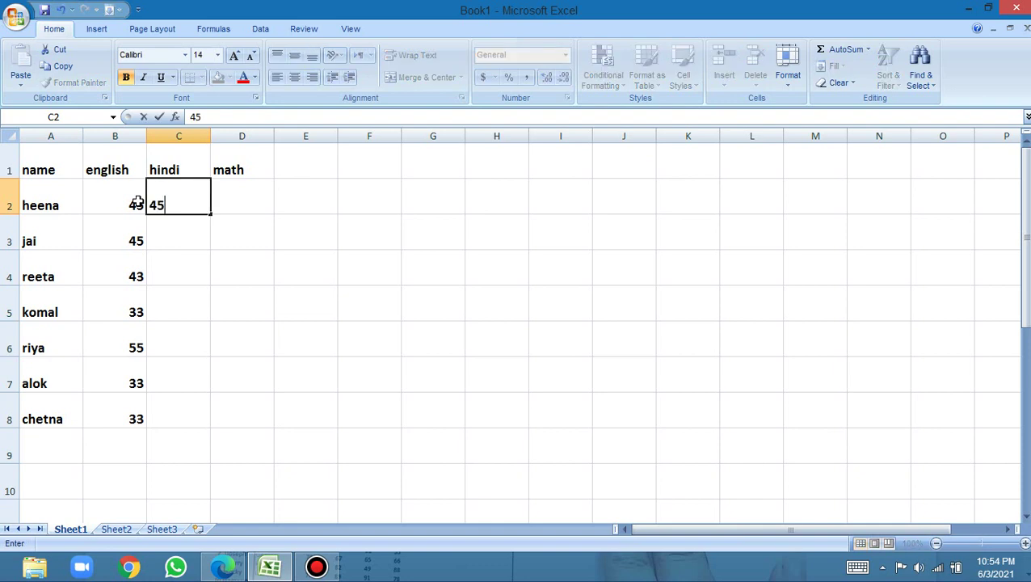
key(Return)
text(56)
key(Return)
text(6)
key(Return)
text(745)
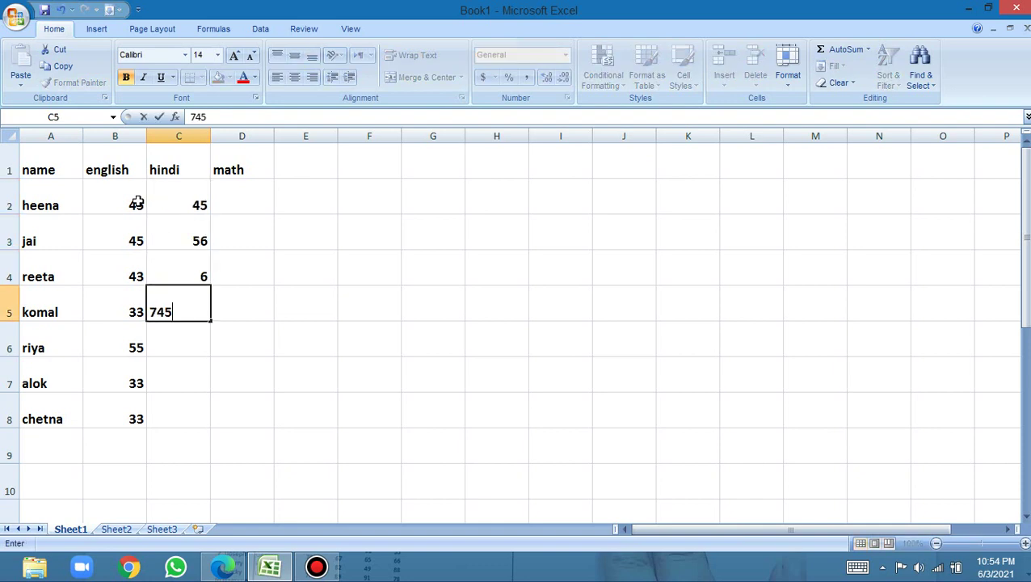
key(Return)
text(45)
key(Return)
text(3)
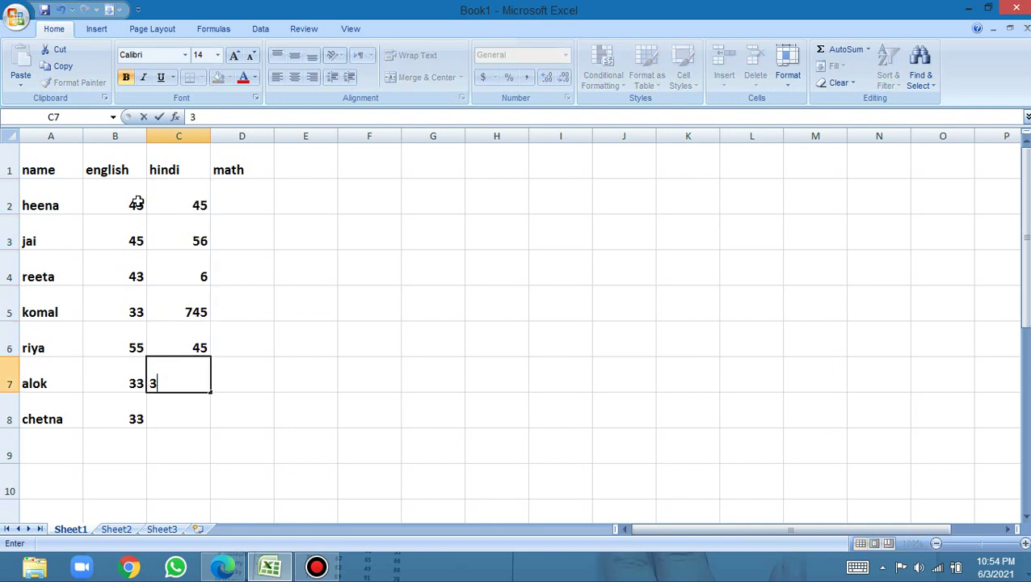
text(534)
key(Up)
key(Up)
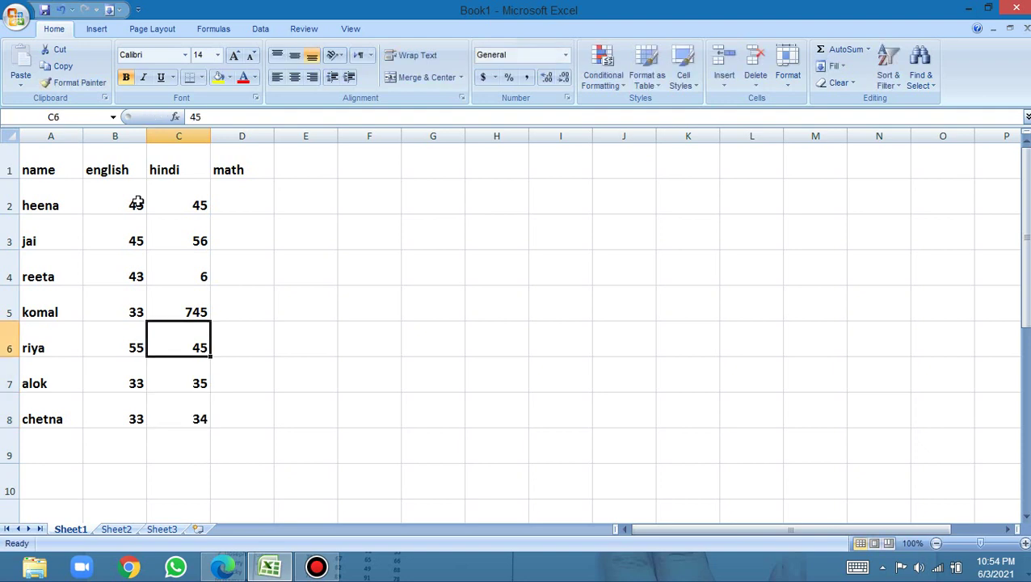
key(Up)
text(55)
key(Up)
key(Up)
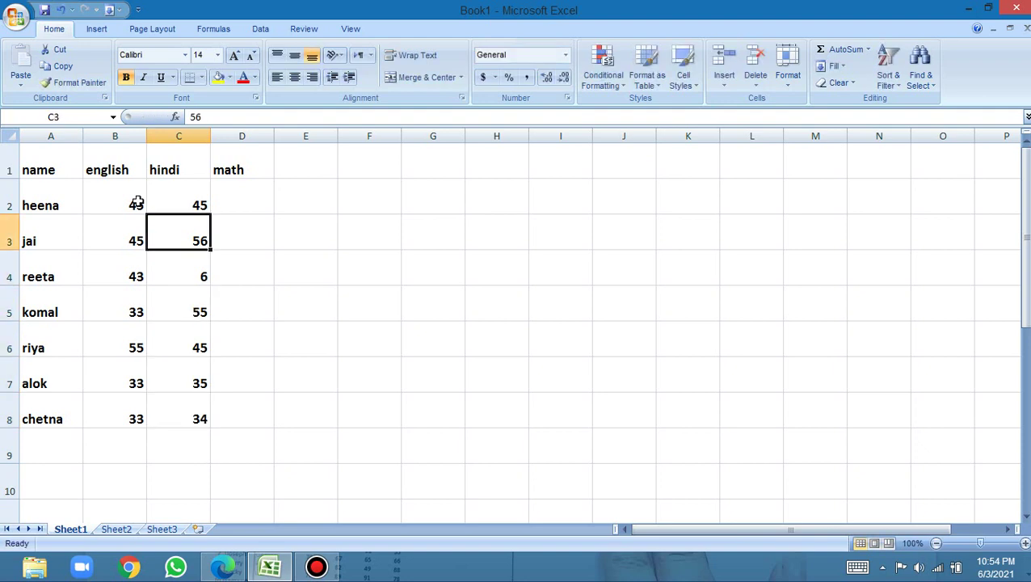
key(Down)
text(55)
Enter math marks 34, 56, 56, 56, 45, 56 and 45 down column D.
key(Right)
key(Up)
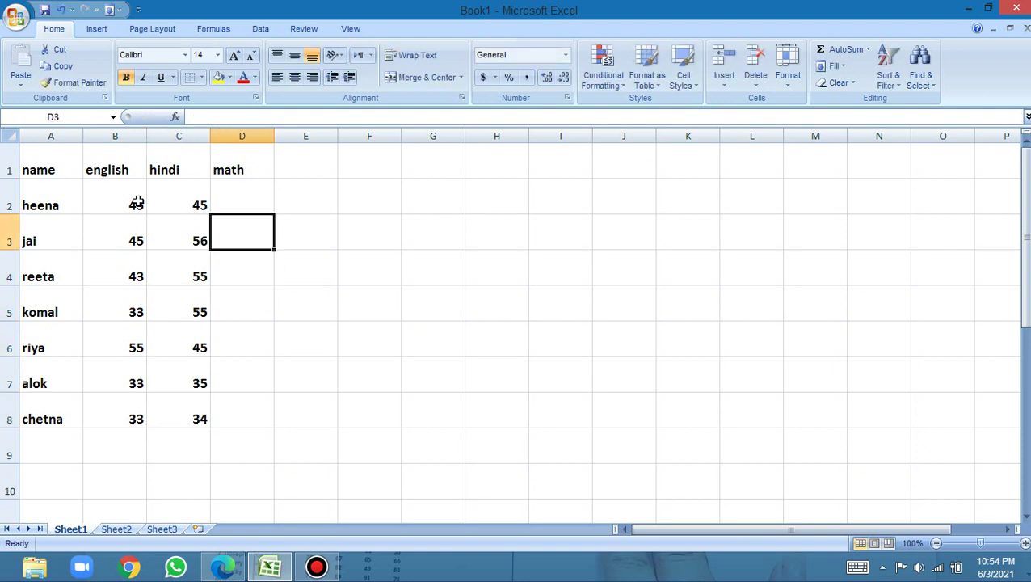
key(Up)
text(34)
key(Return)
text(56)
key(Return)
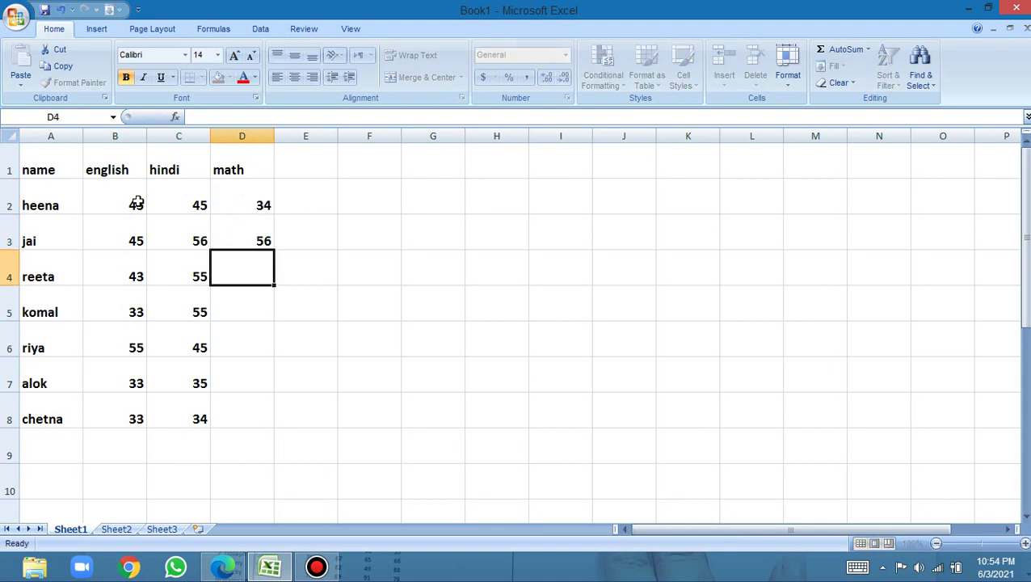
text(56)
key(Return)
text(56)
key(Return)
text(45)
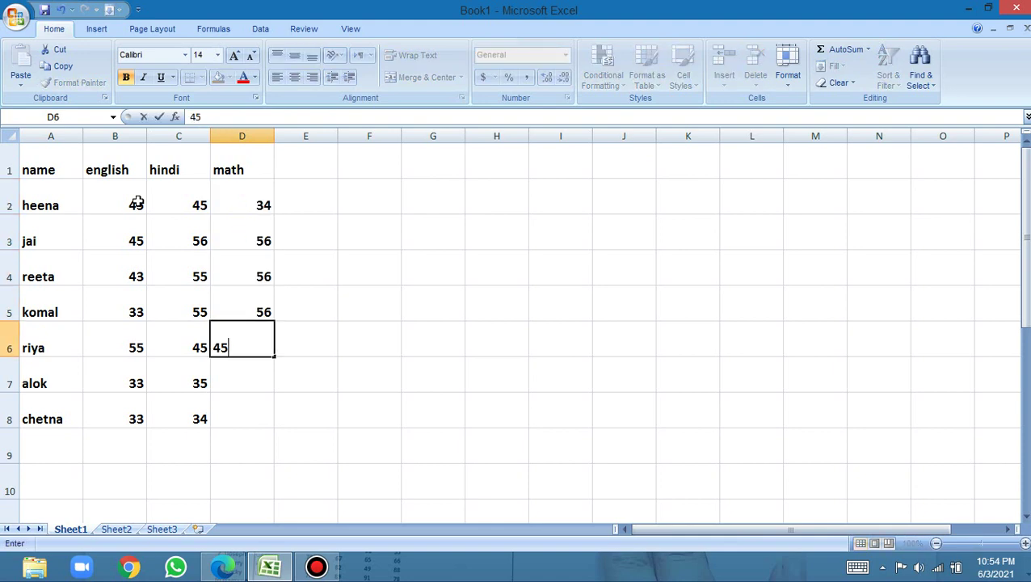
key(Return)
text(56)
key(Return)
text(45)
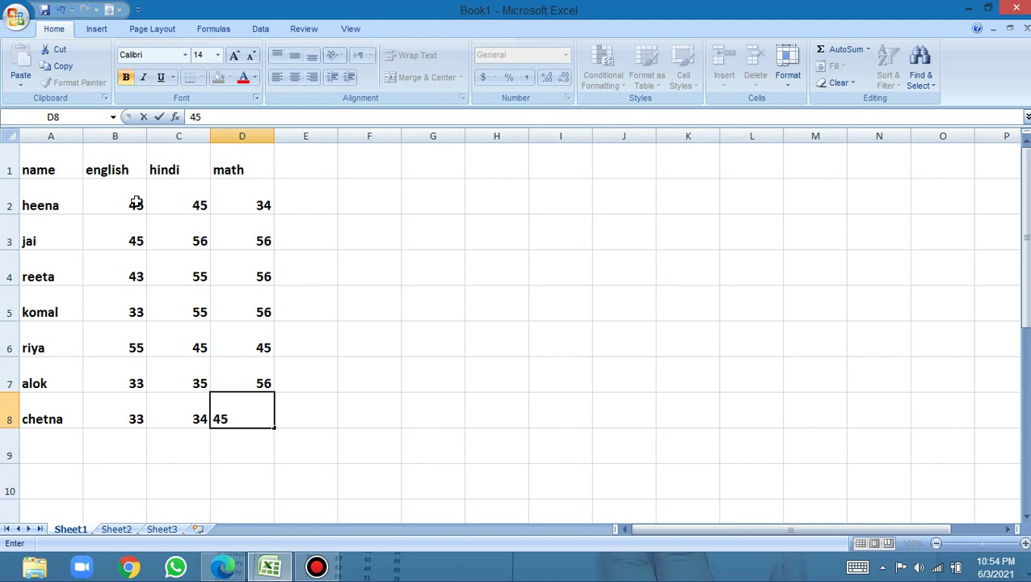
click(446, 368)
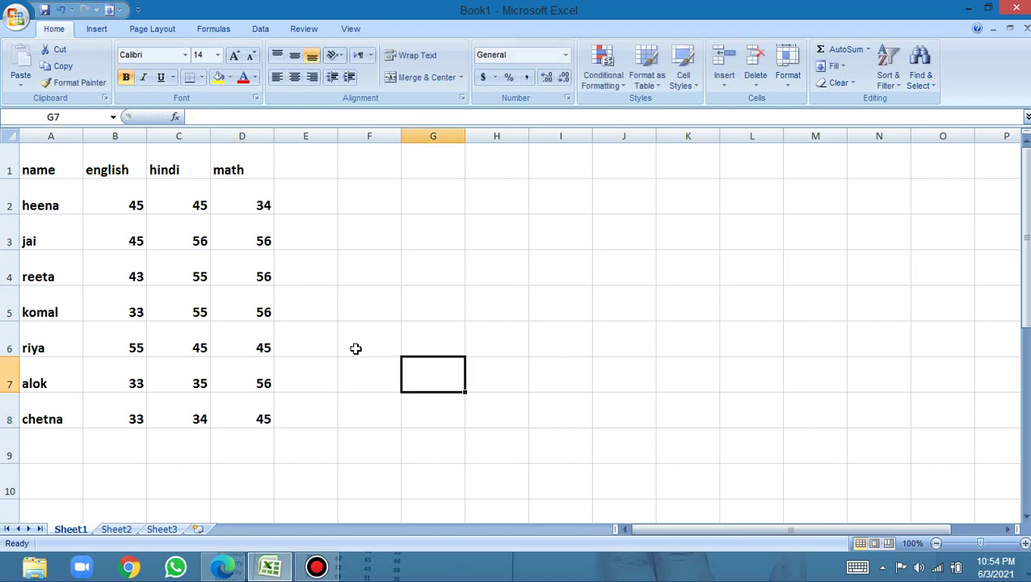
Try sorting only the name column A to Z, then dismiss the sort warning.
click(103, 206)
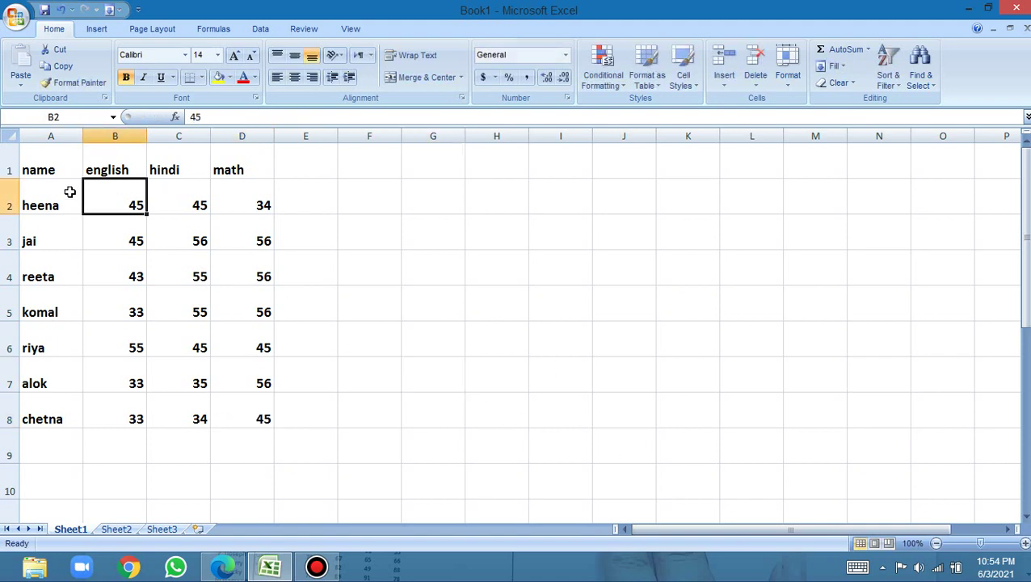
click(51, 136)
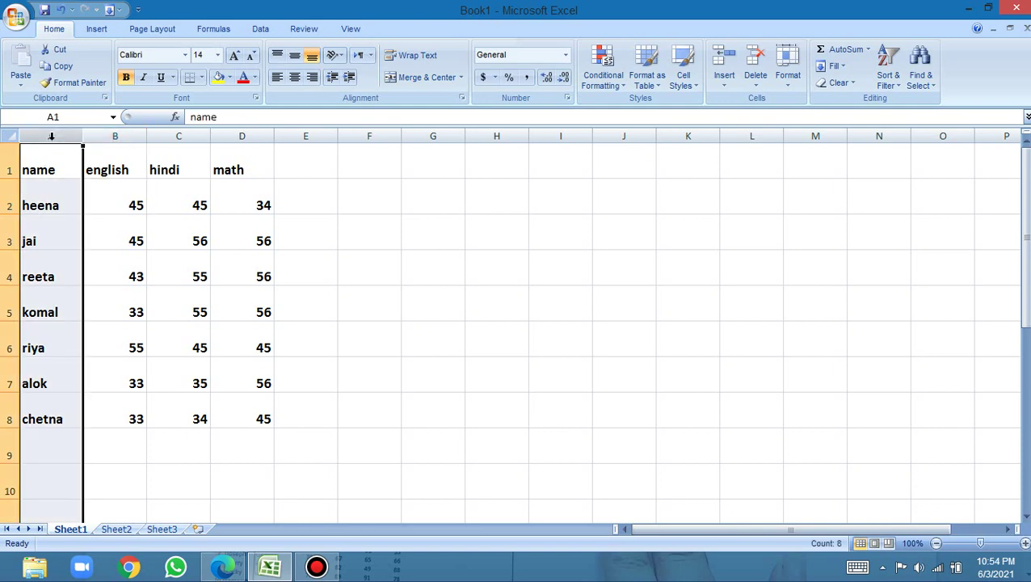
click(261, 28)
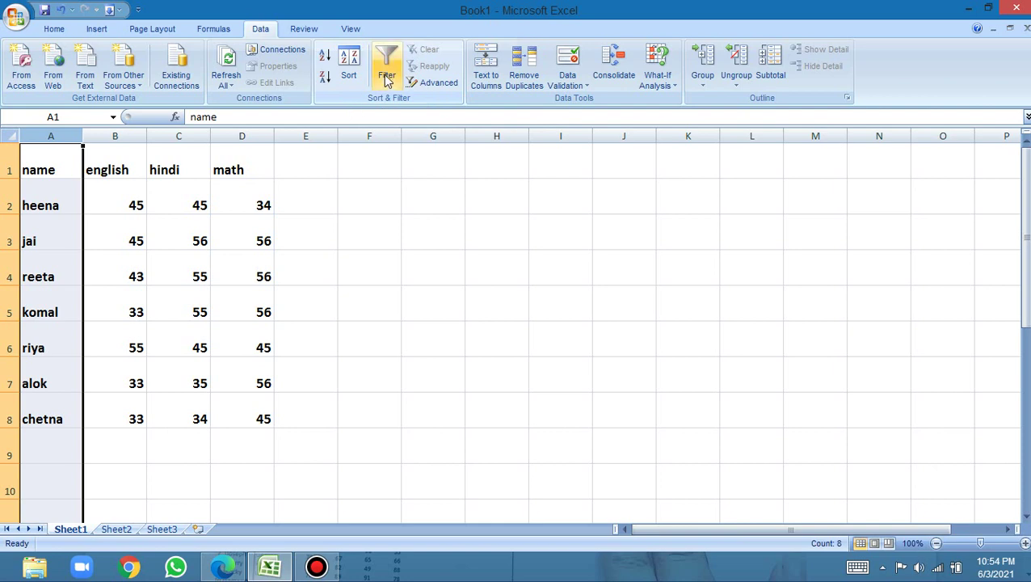
click(321, 55)
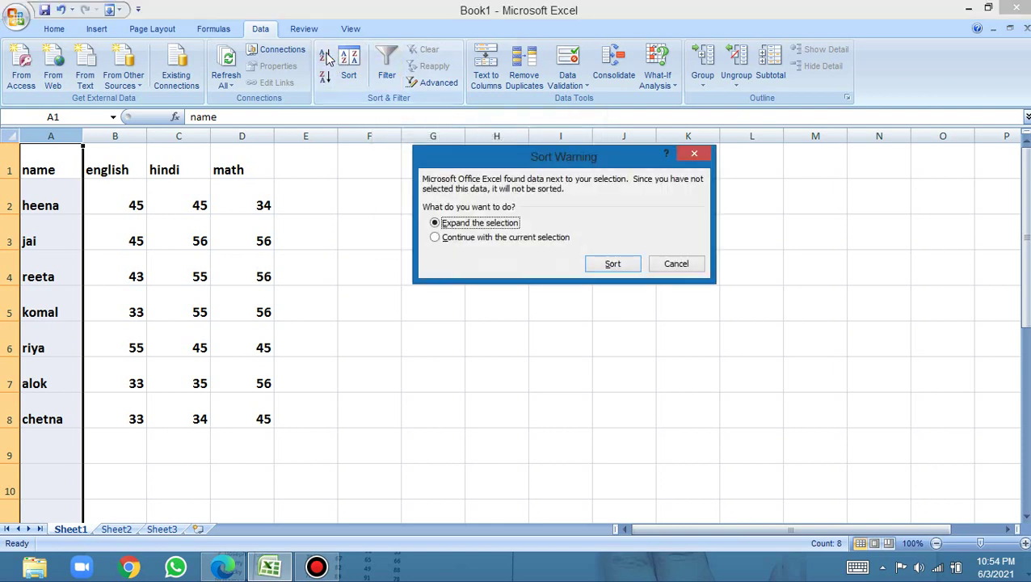
click(675, 265)
click(457, 281)
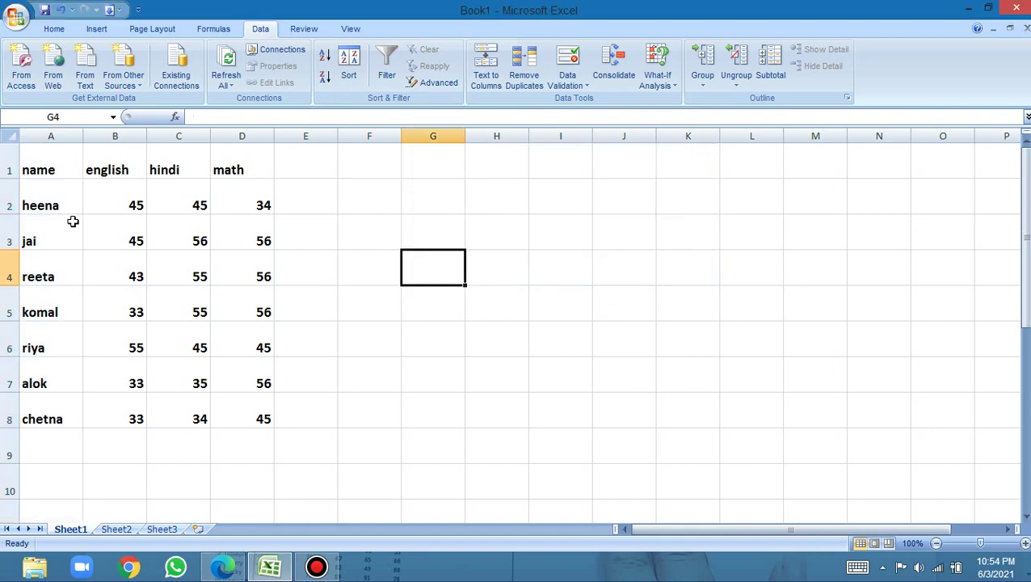
Sort the whole table A1:D8 by name Z to A, then back to A to Z.
mouse_move(25, 158)
mouse_down()
mouse_move(83, 302)
mouse_move(150, 394)
mouse_move(244, 417)
mouse_up()
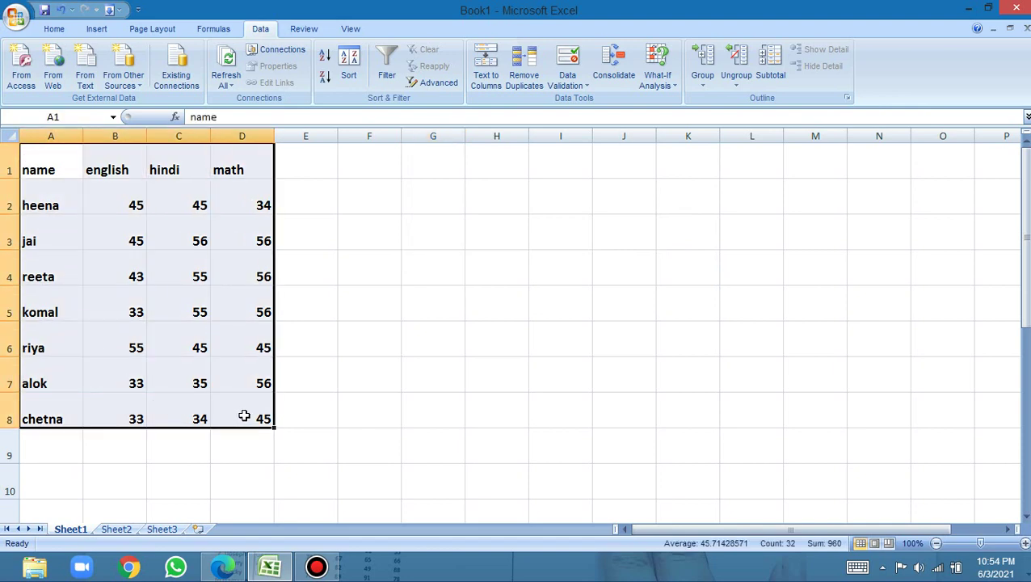
click(327, 55)
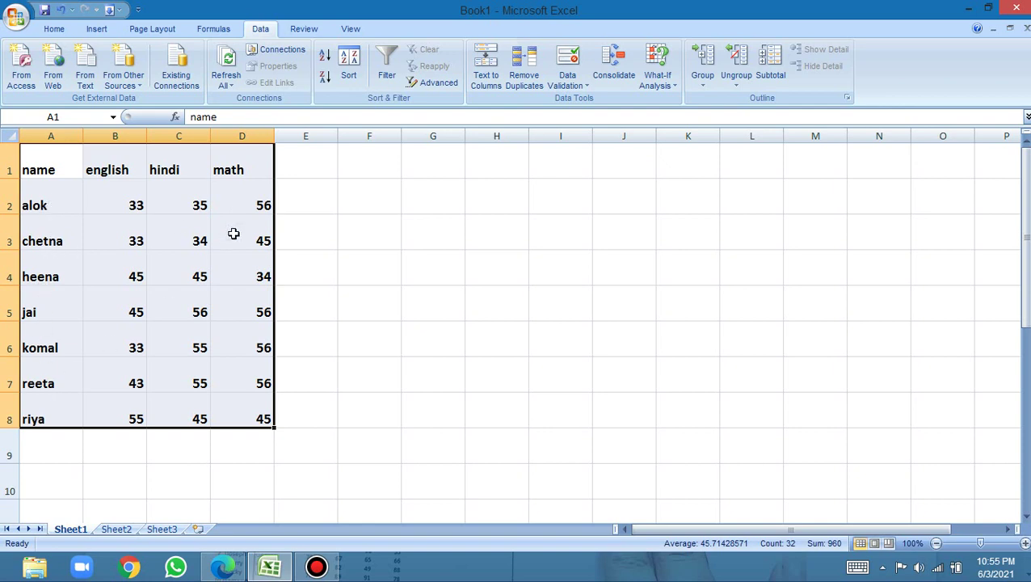
click(324, 79)
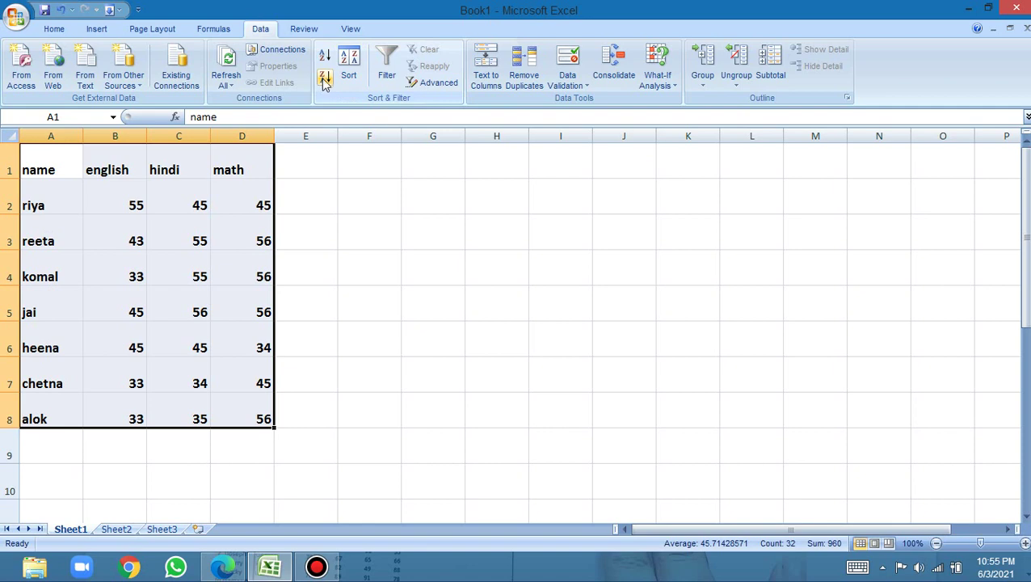
click(324, 55)
click(52, 313)
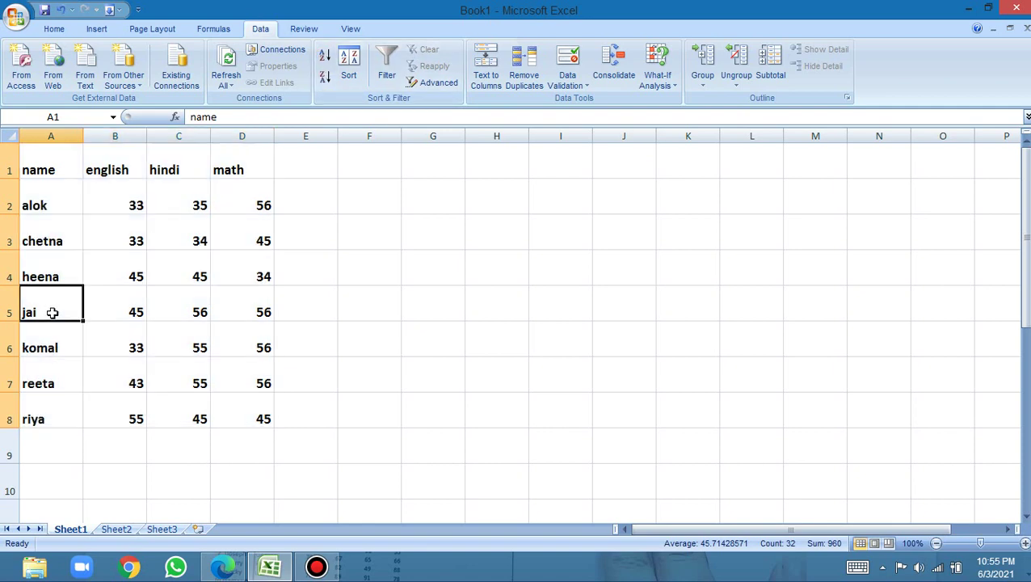
click(41, 420)
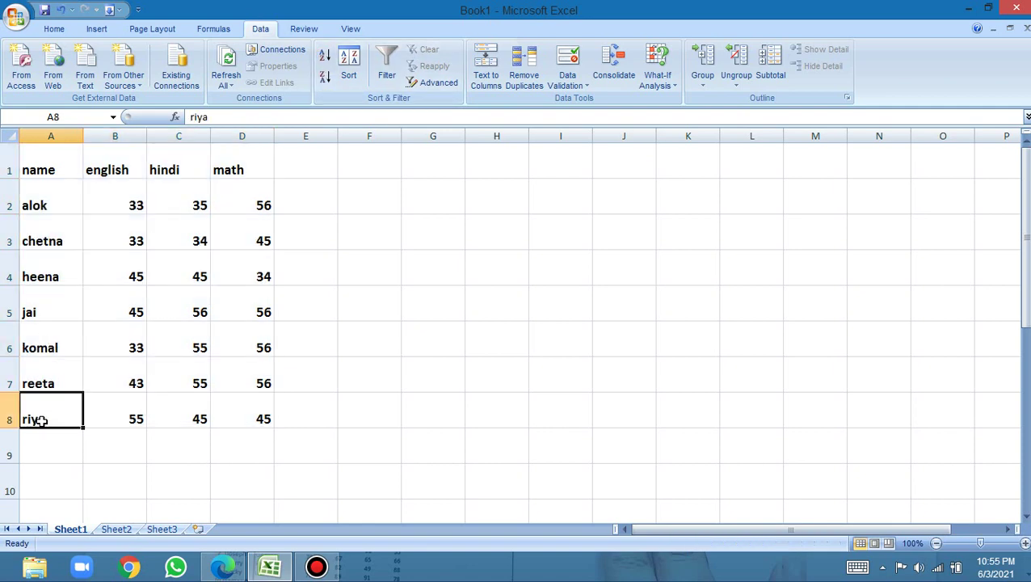
Add row 9 repeating an existing student's name, with marks 88, 99 and 77.
click(41, 455)
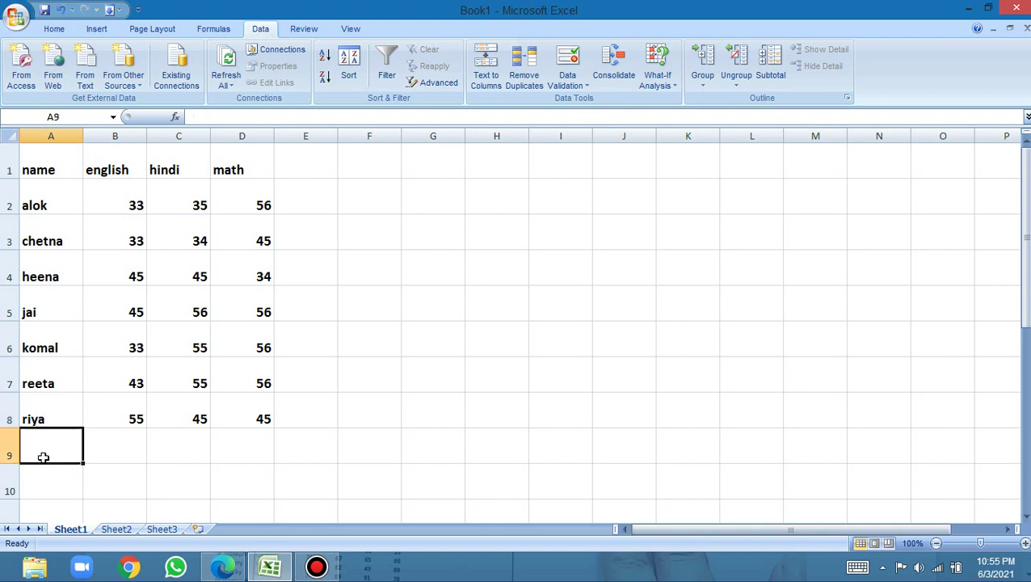
text(h)
click(45, 457)
text(enana)
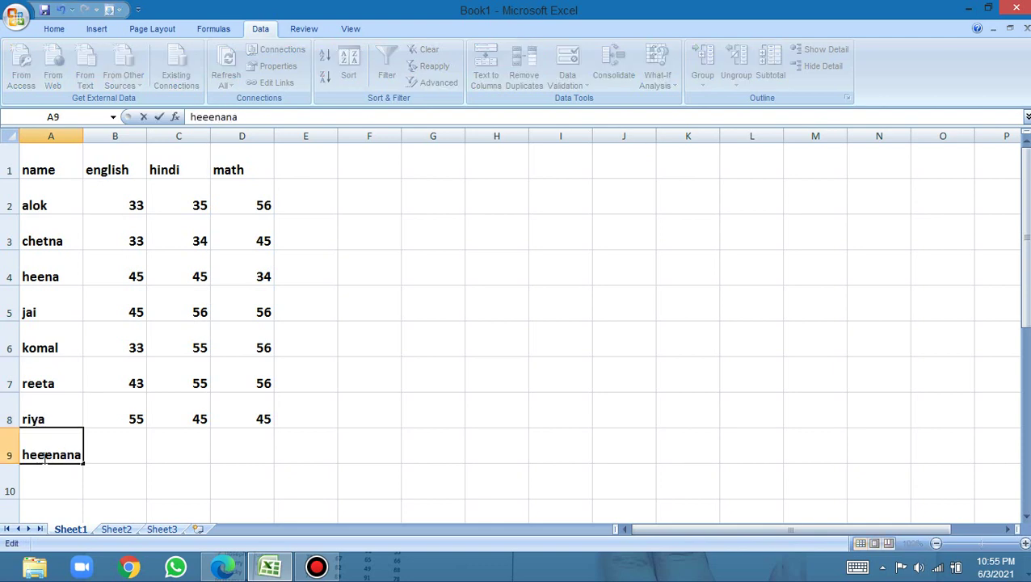
key(Tab)
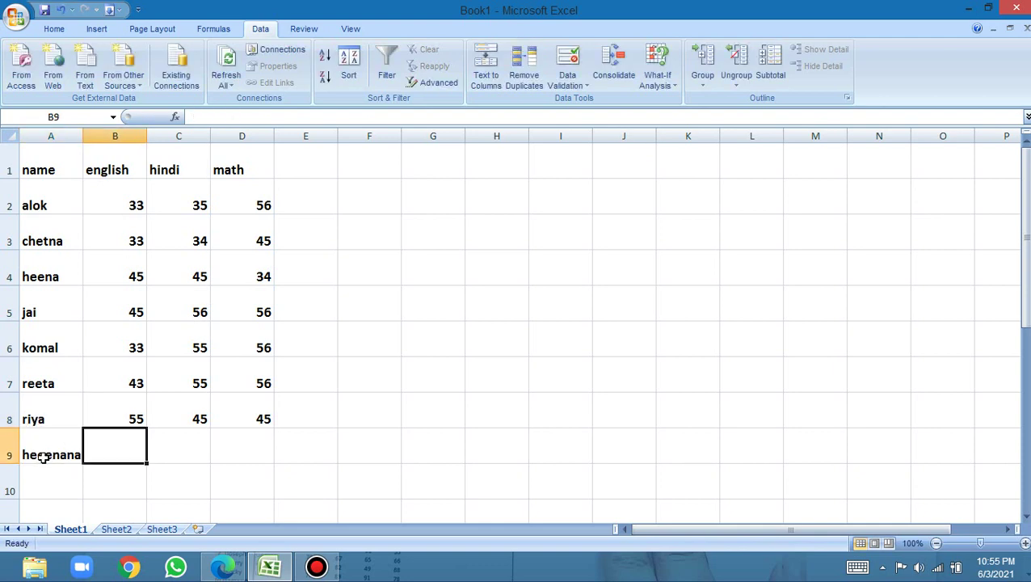
click(45, 456)
text(h)
key(Tab)
text(88)
key(Tab)
text(99)
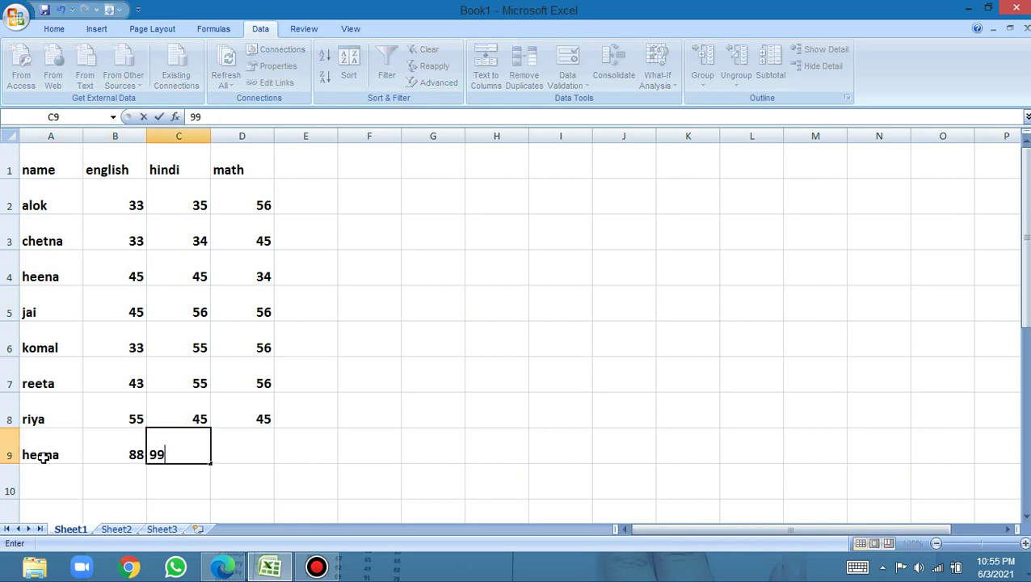
key(Tab)
text(77)
key(Tab)
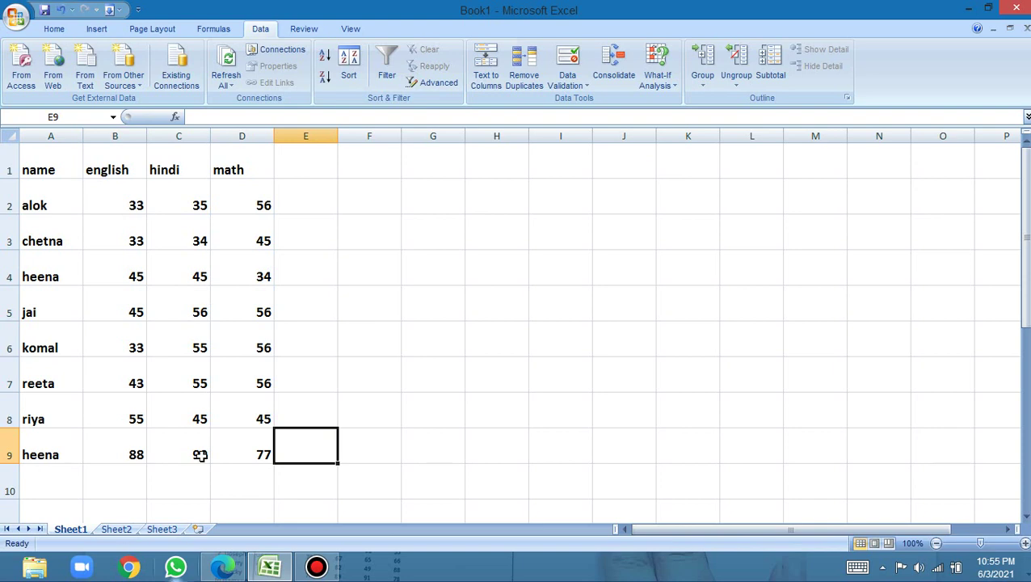
click(206, 279)
Re-sort A1:D9 by name A to Z and compare the two same-name rows' marks.
mouse_move(62, 161)
mouse_down()
mouse_move(206, 422)
mouse_move(242, 451)
mouse_up()
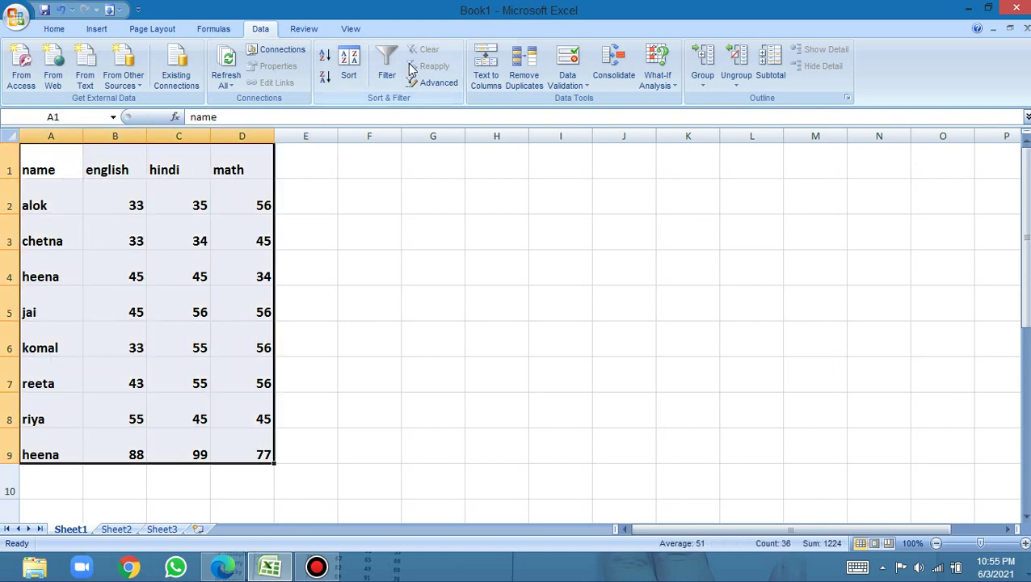
click(325, 55)
click(78, 278)
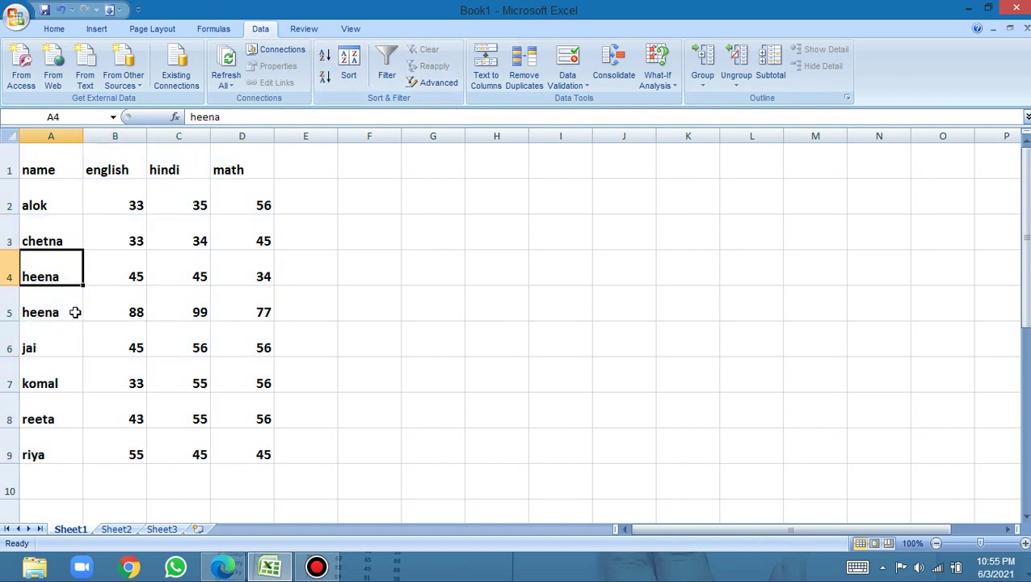
click(73, 310)
click(107, 275)
click(118, 302)
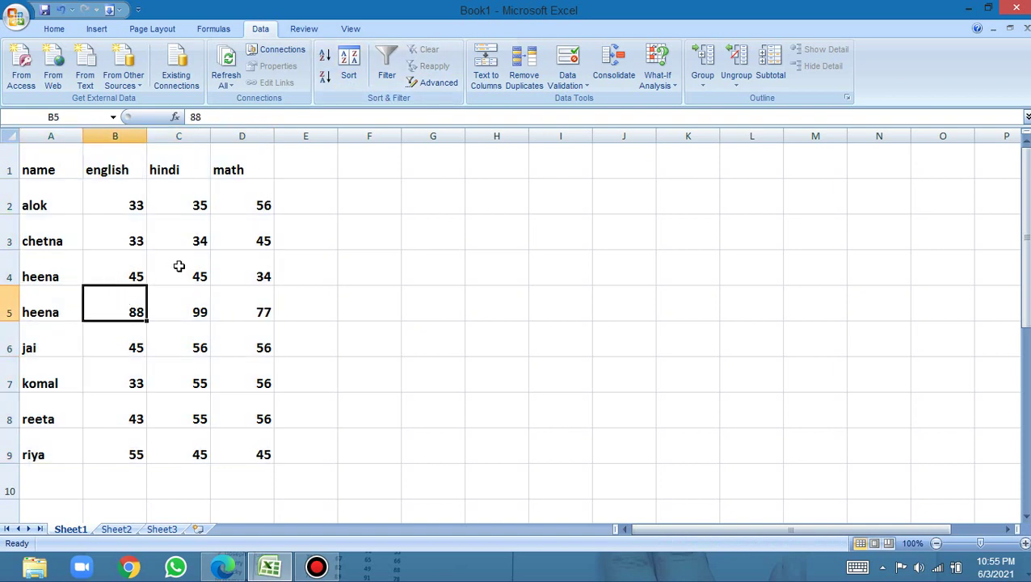
click(179, 269)
click(183, 312)
click(260, 273)
click(253, 304)
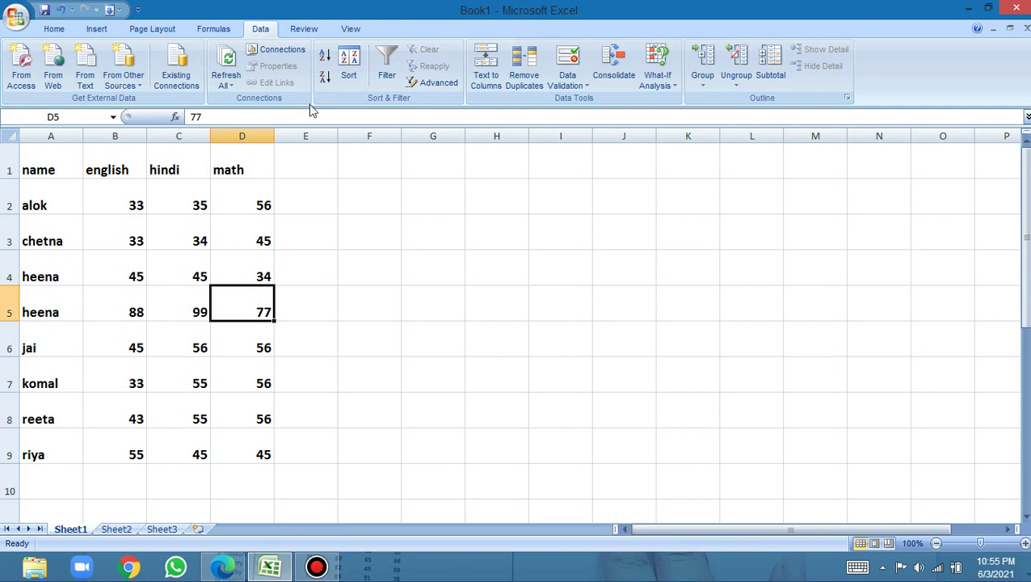
Custom-sort by name, then by english from largest to smallest.
click(349, 63)
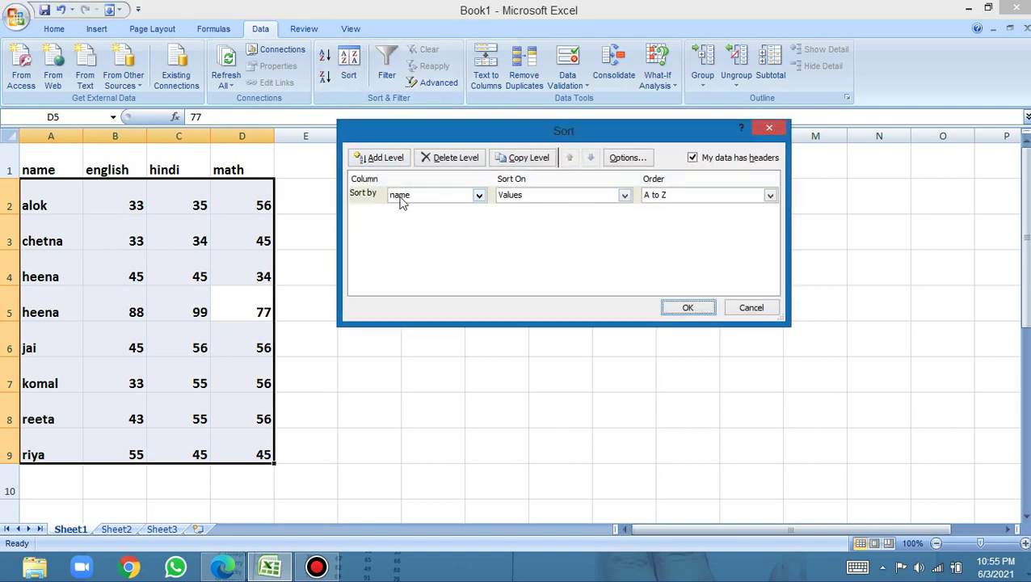
click(481, 197)
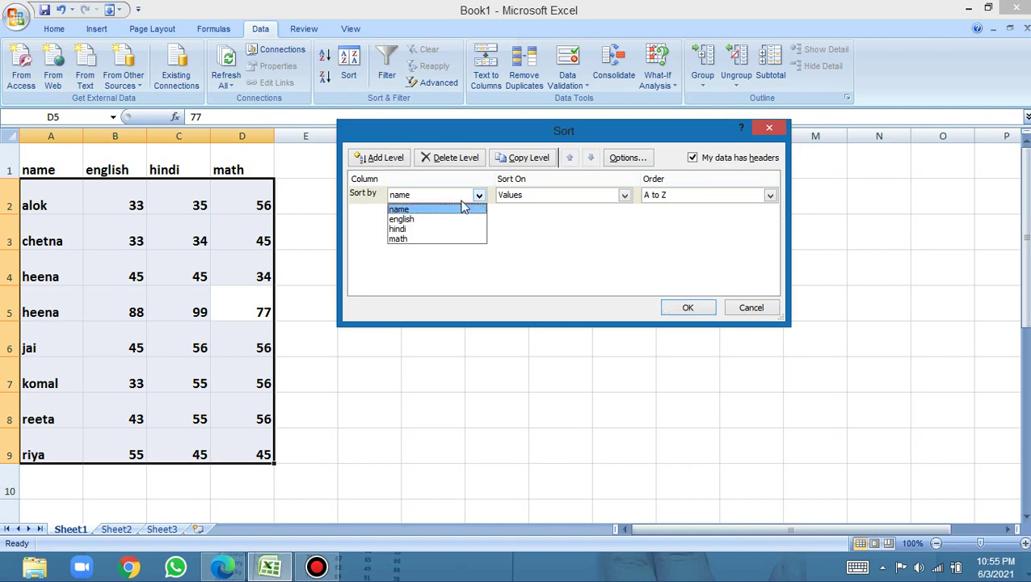
click(409, 209)
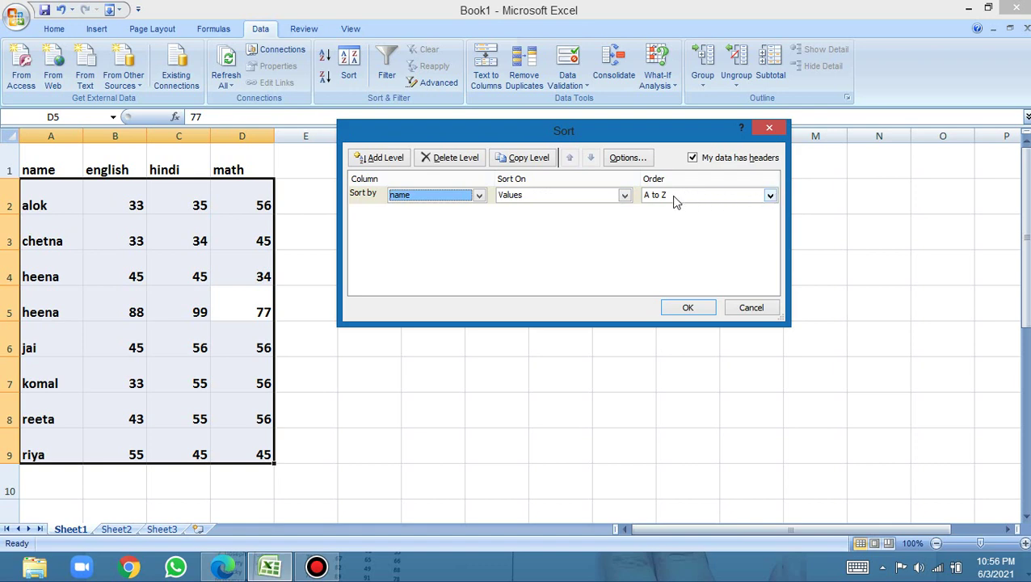
click(383, 164)
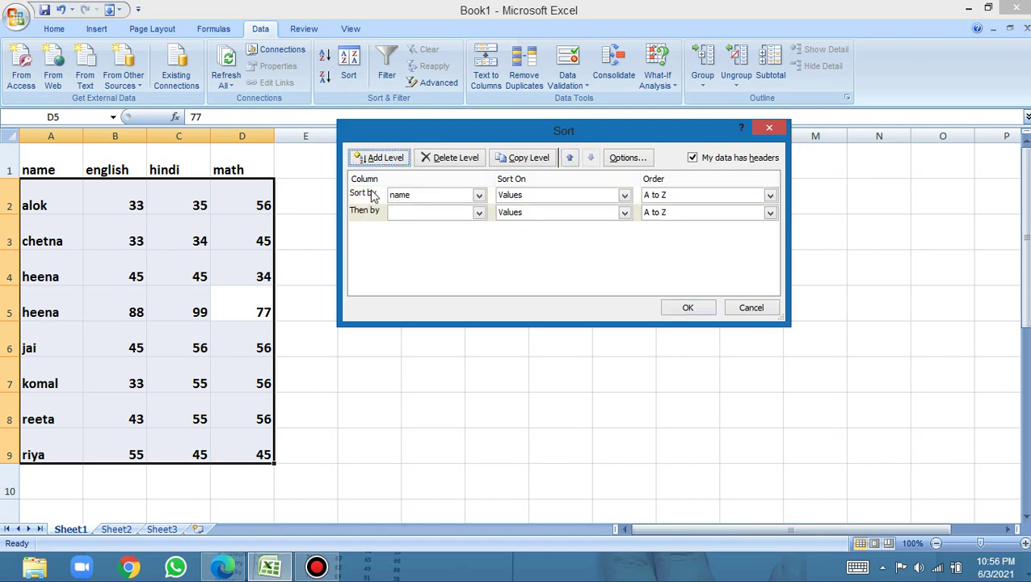
click(478, 213)
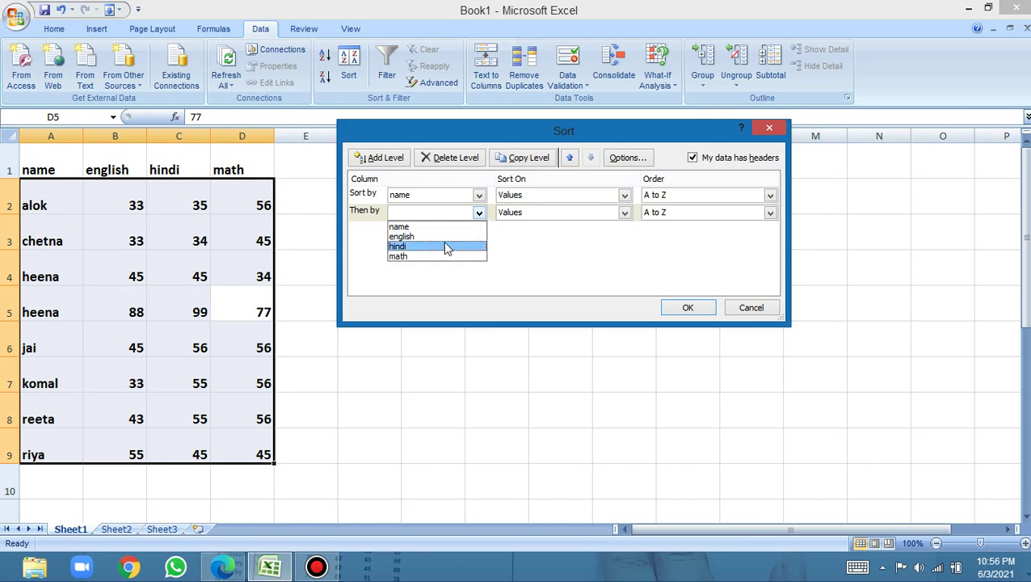
click(446, 237)
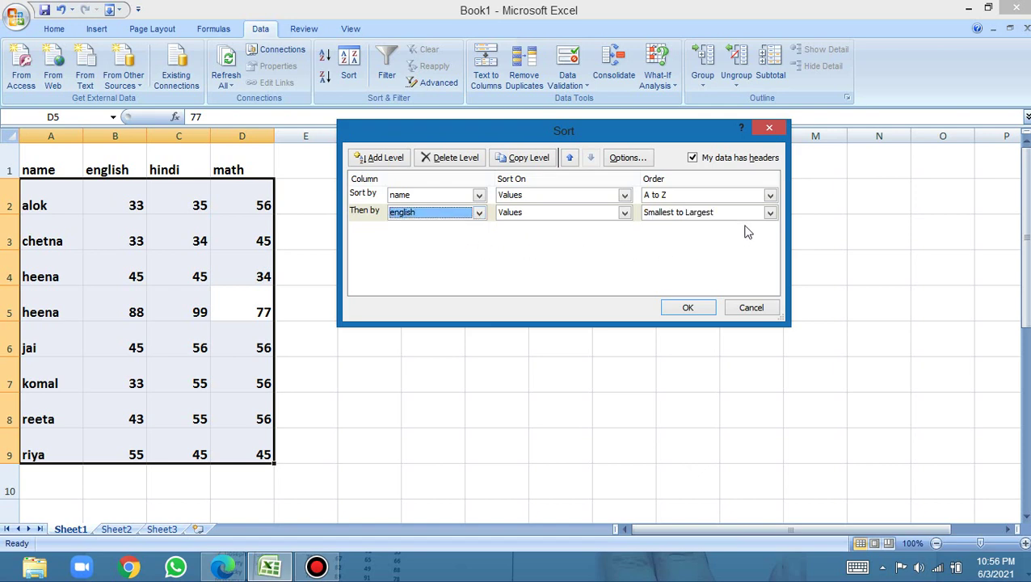
click(769, 213)
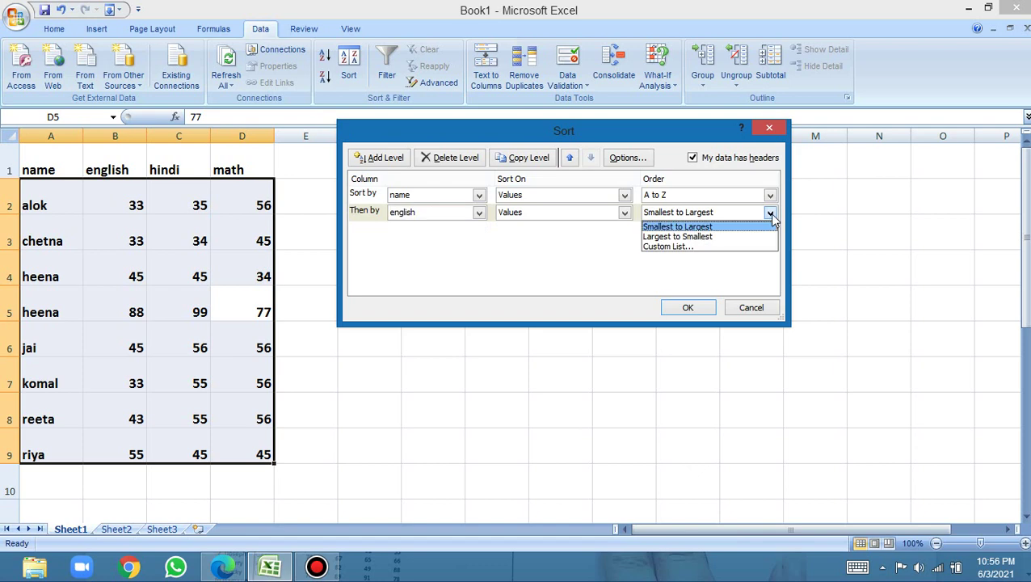
click(693, 237)
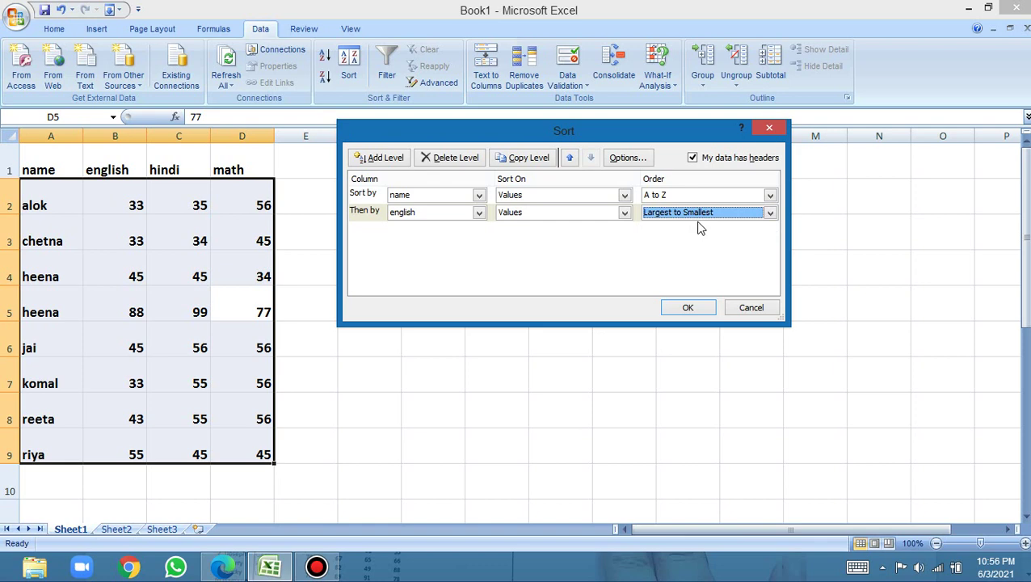
click(687, 307)
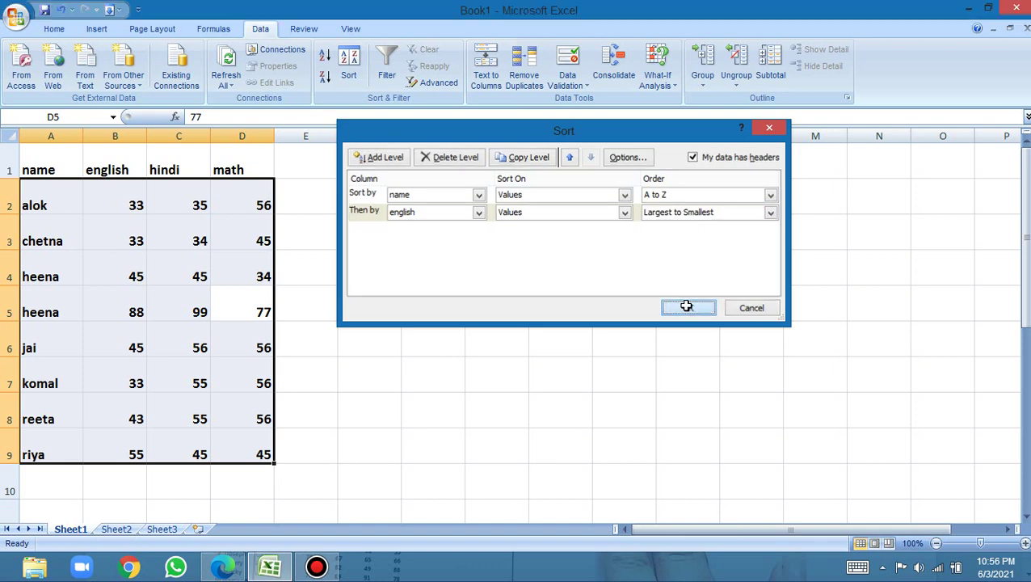
Check the english, hindi and math marks of the two same-name rows, including 88 and 77.
click(122, 314)
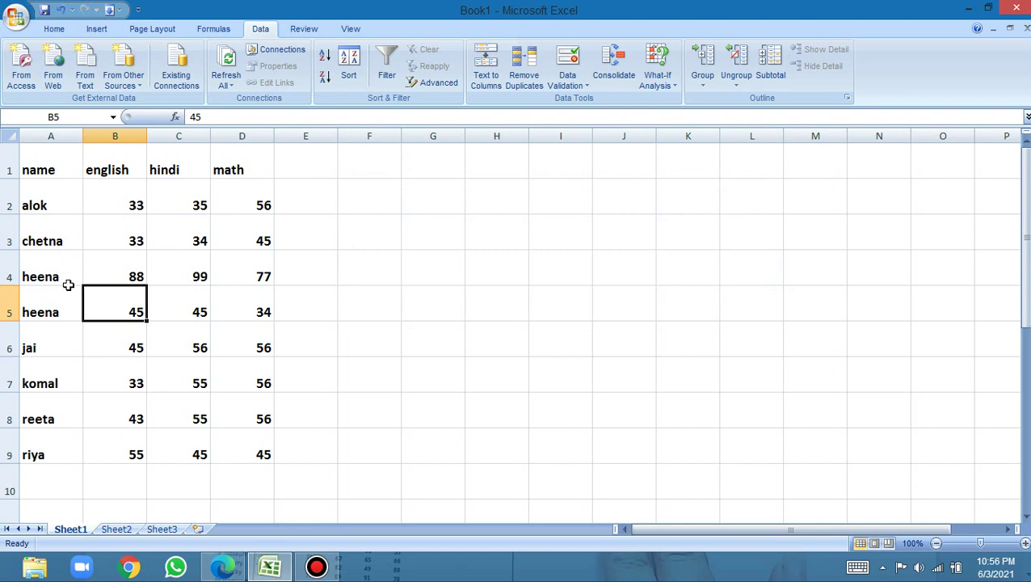
click(118, 279)
click(202, 278)
click(250, 276)
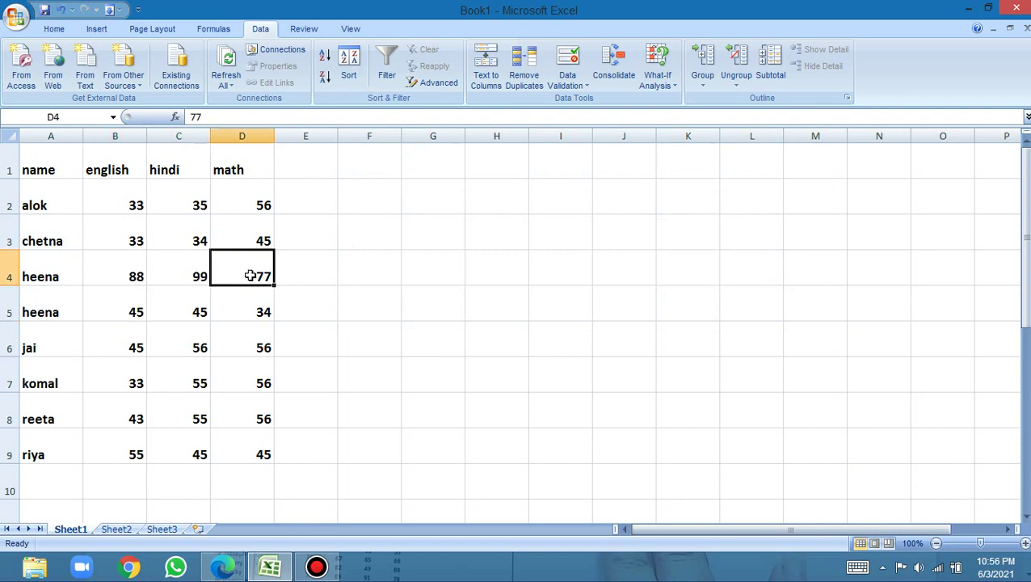
click(117, 272)
click(194, 275)
click(263, 276)
key(alt+Tab)
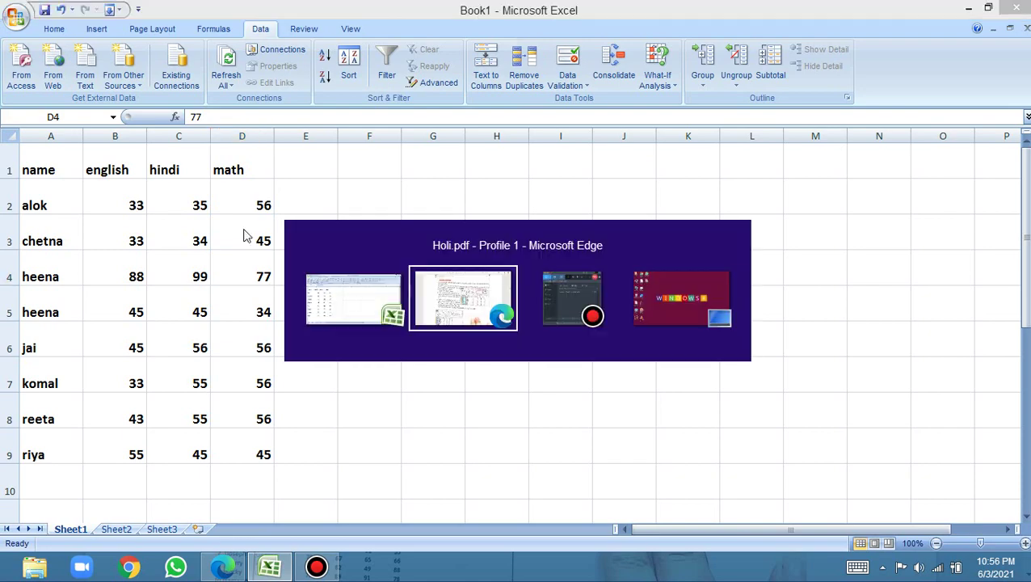
key(alt+Tab)
key(alt+Tab)
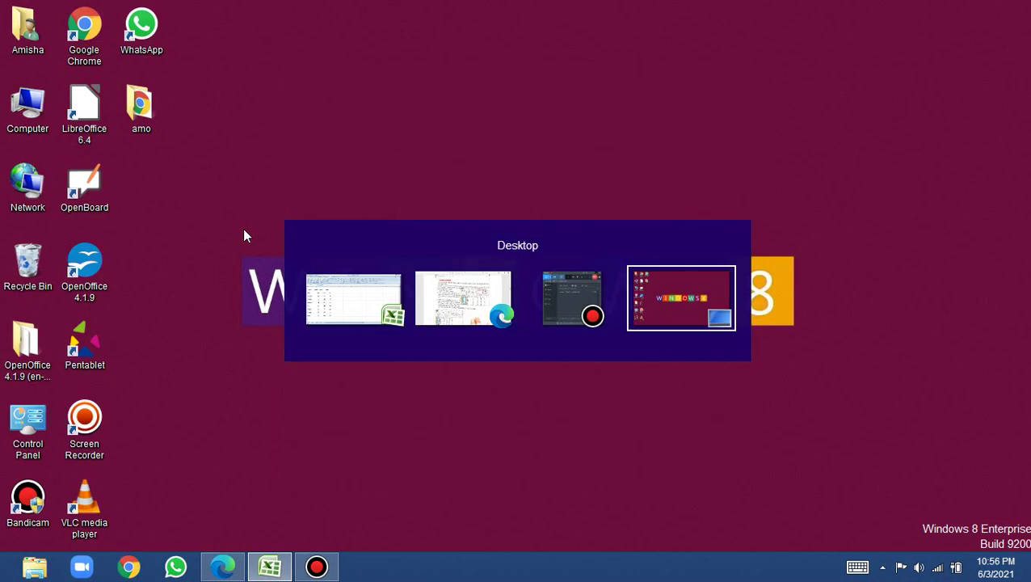
key(alt+Tab)
key(alt+Tab)
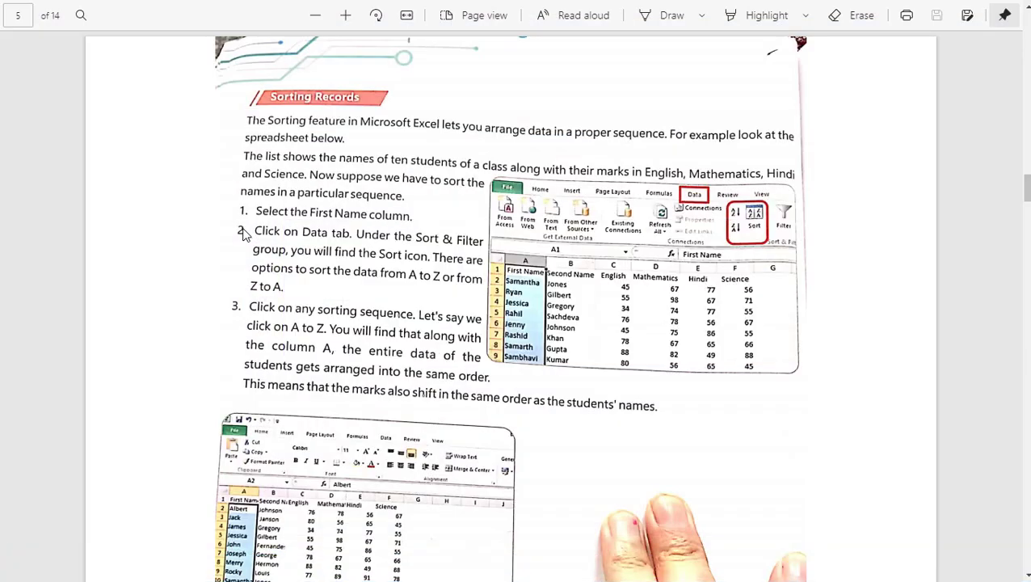
scroll(245, 234, down, 10)
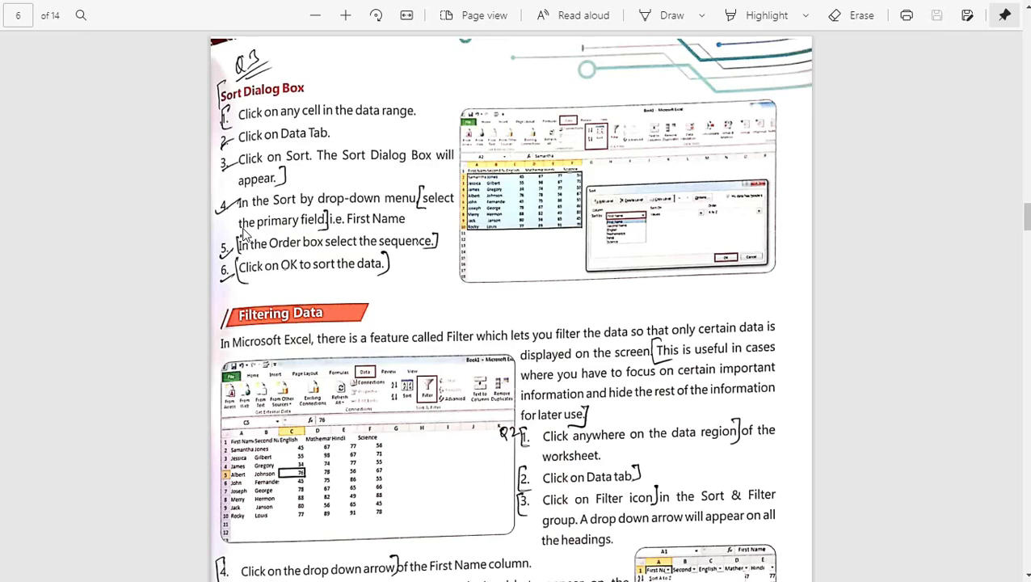
scroll(245, 234, down, 10)
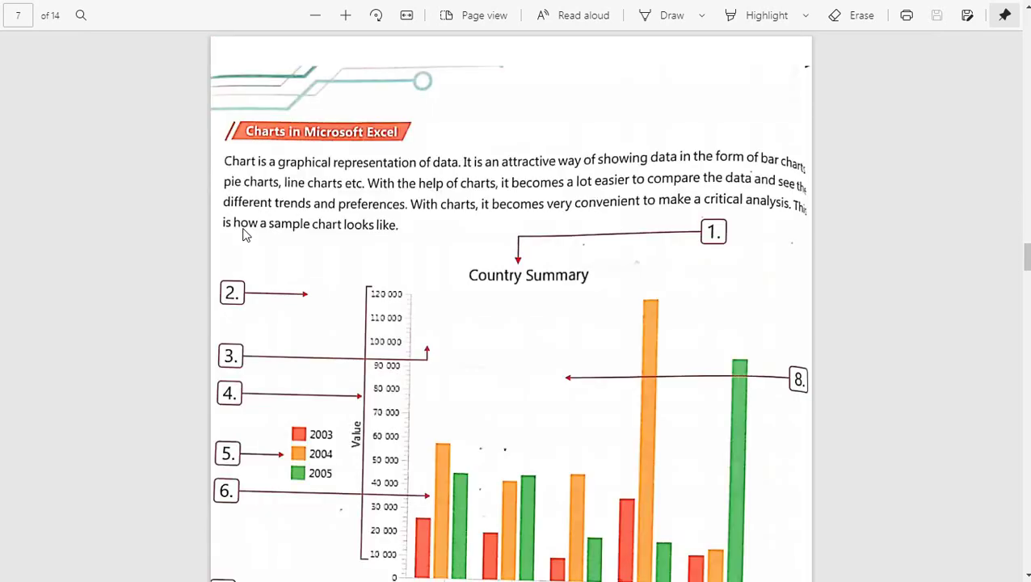
scroll(245, 233, up, 10)
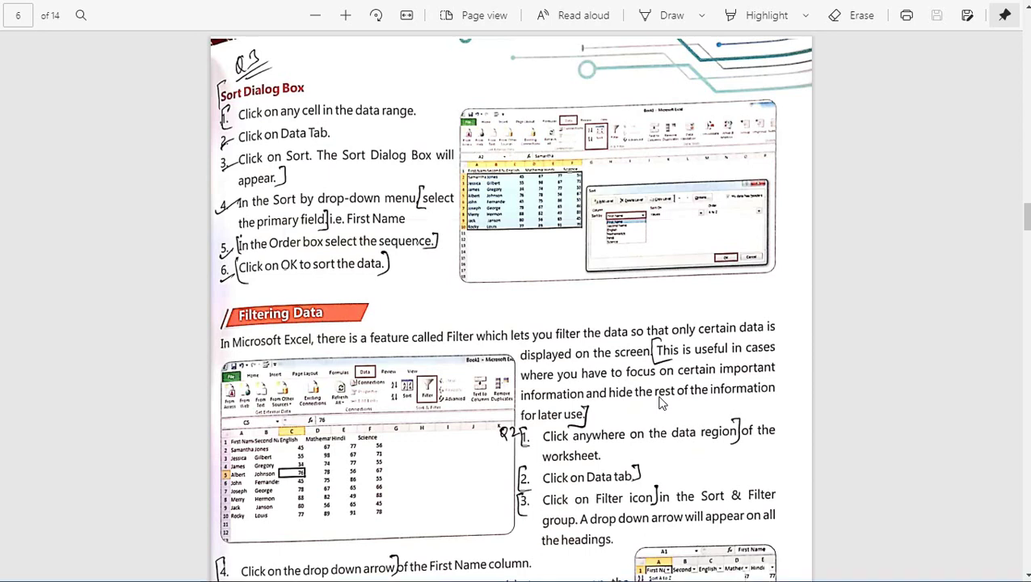
key(alt+Tab)
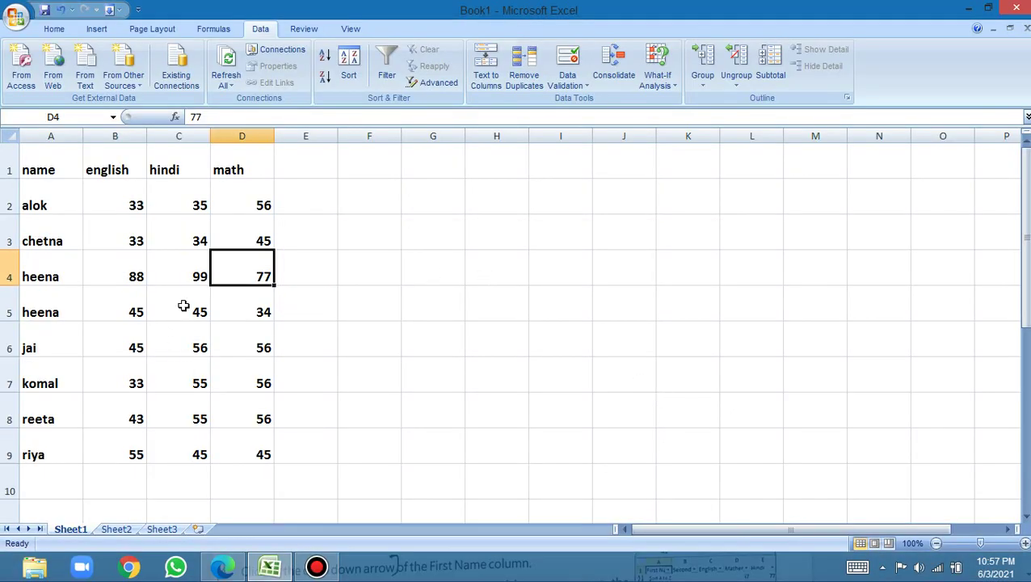
Select A1:D9 and add filter dropdowns to the name, english, hindi and math headers.
click(183, 302)
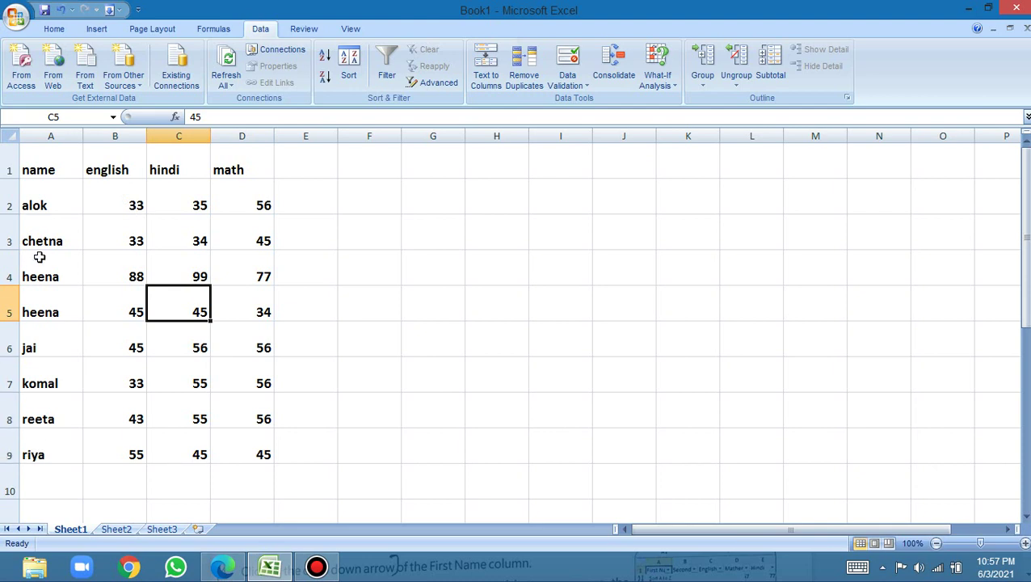
drag(65, 160, 221, 443)
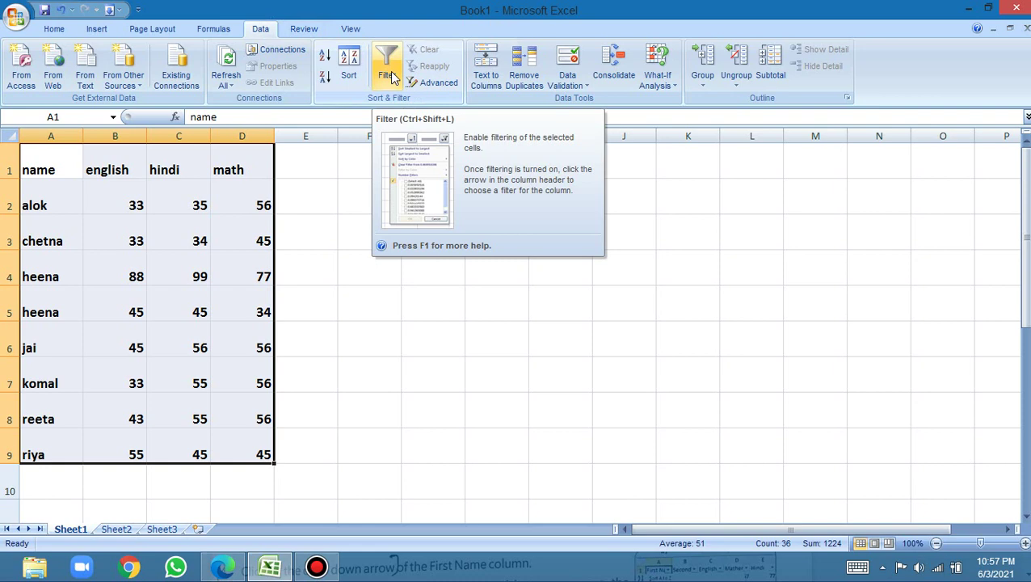
click(387, 81)
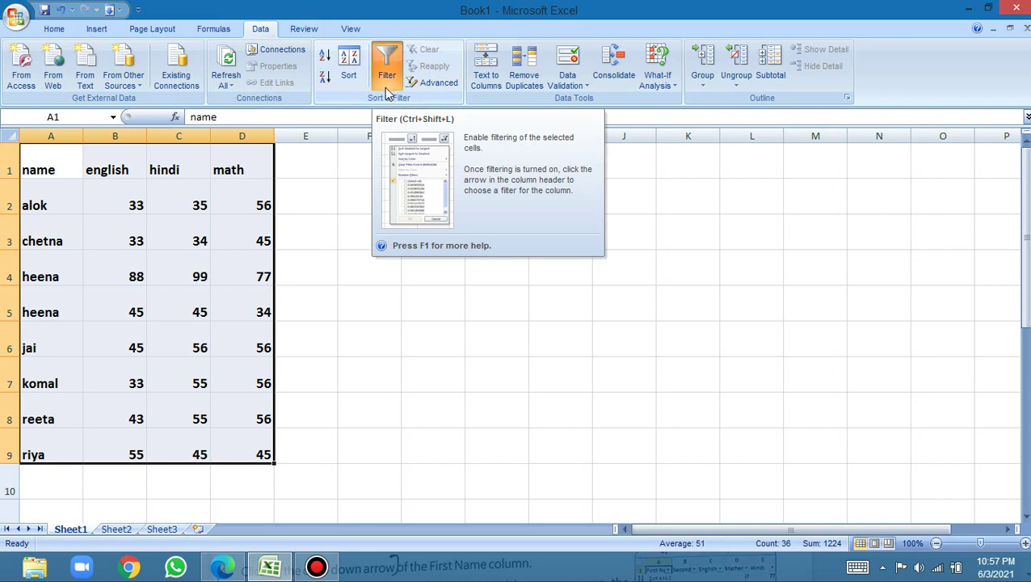
click(387, 81)
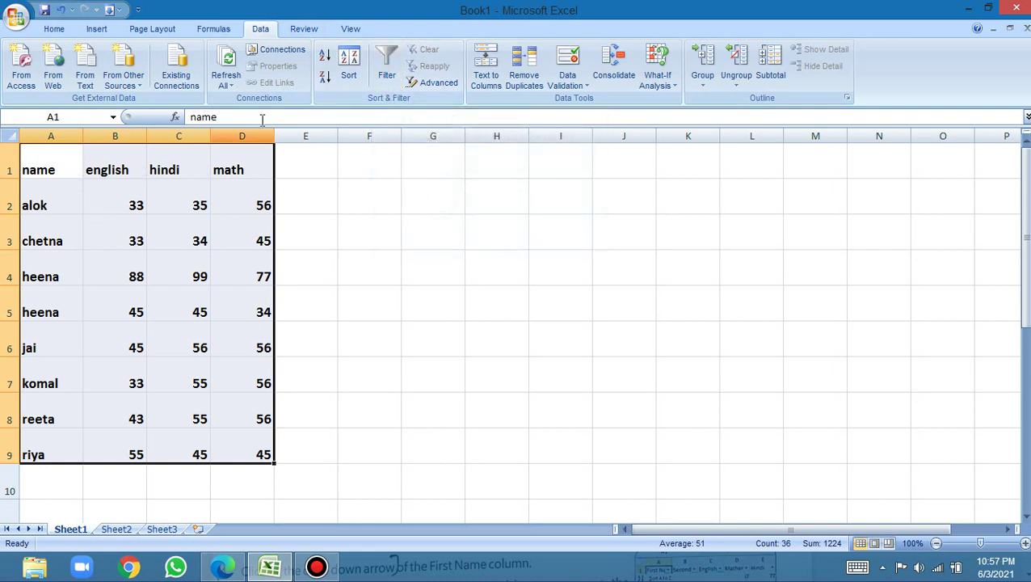
click(387, 75)
click(52, 283)
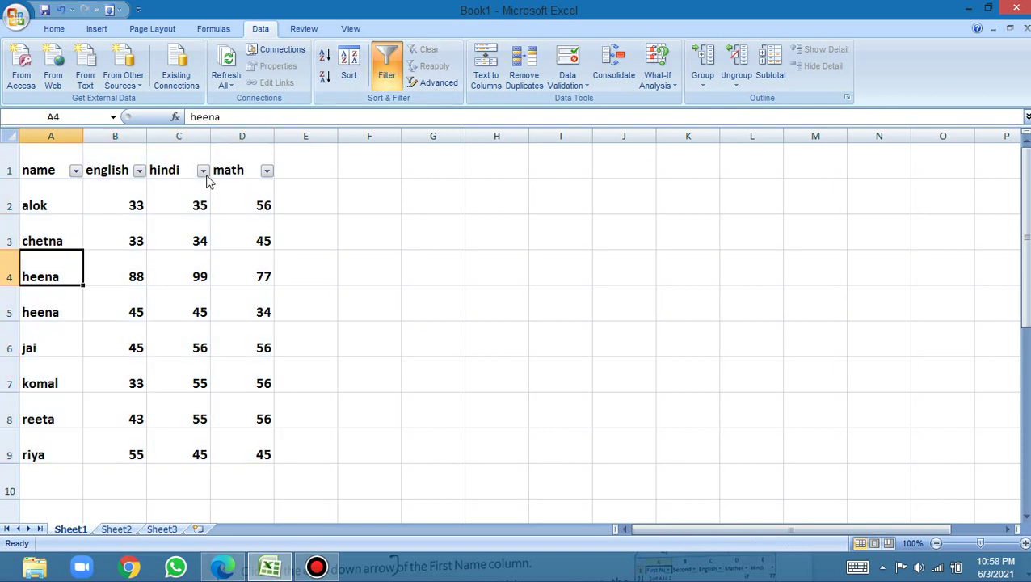
click(75, 172)
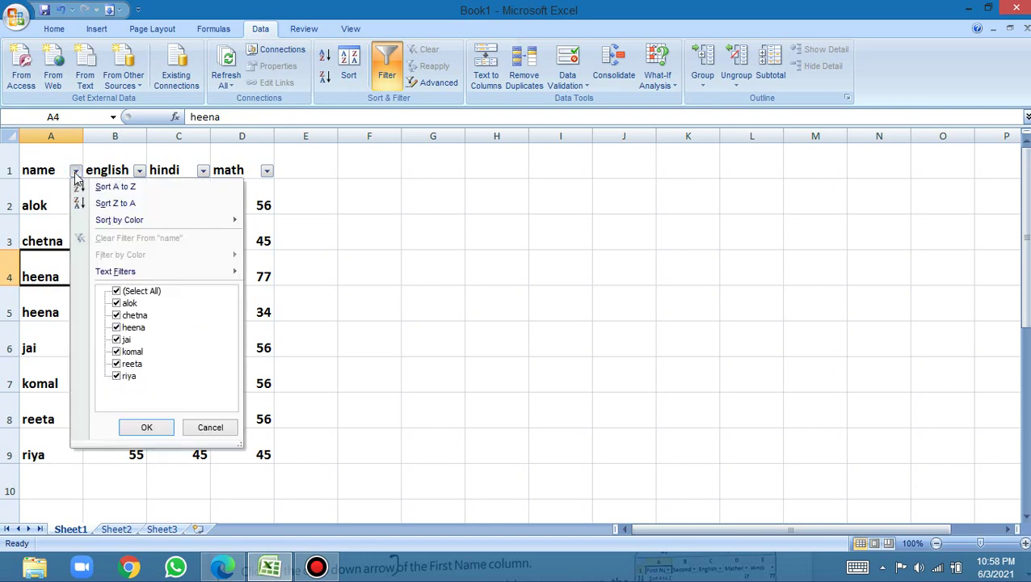
click(123, 376)
click(120, 365)
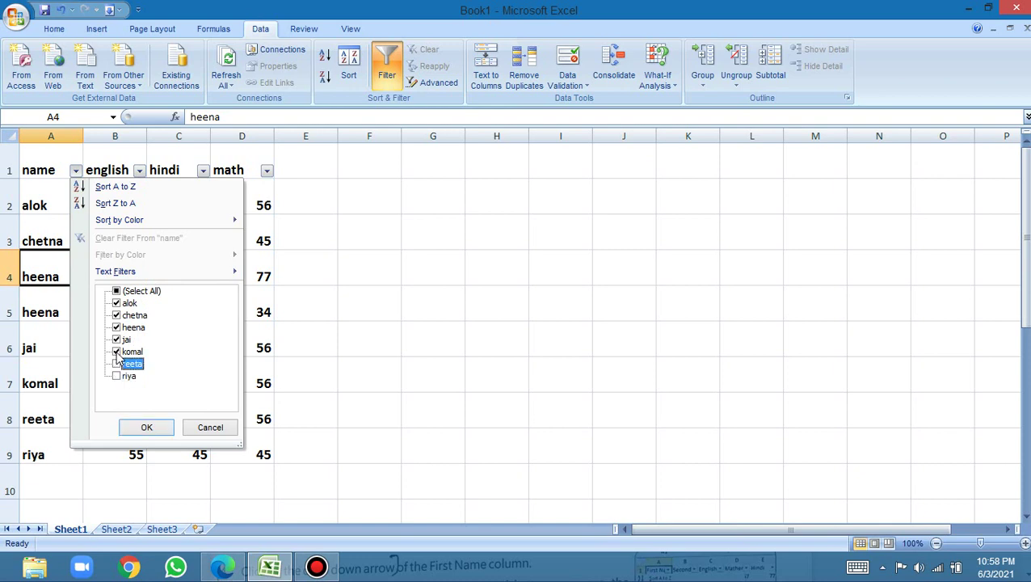
click(118, 353)
click(118, 341)
click(118, 329)
click(118, 317)
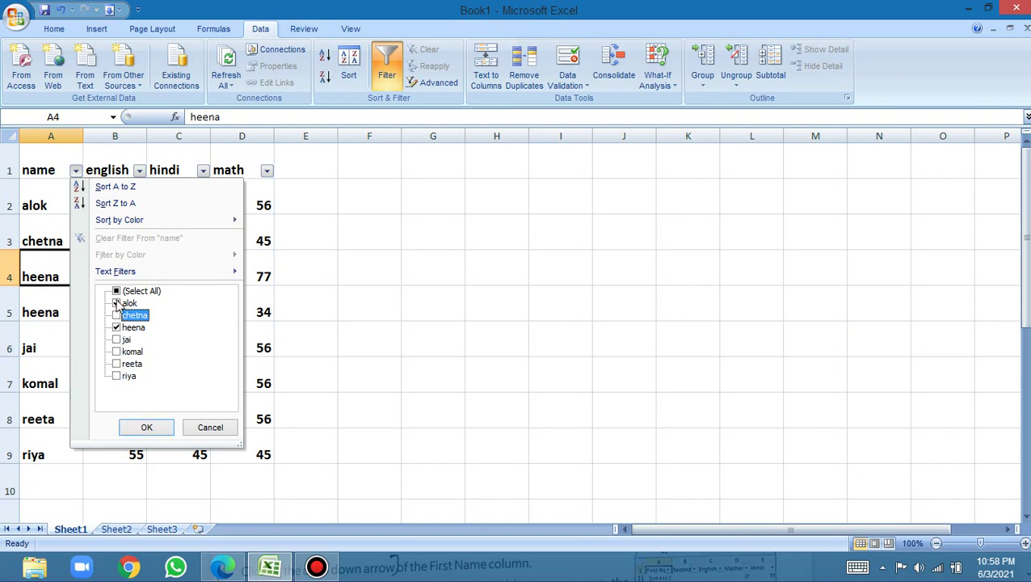
click(118, 305)
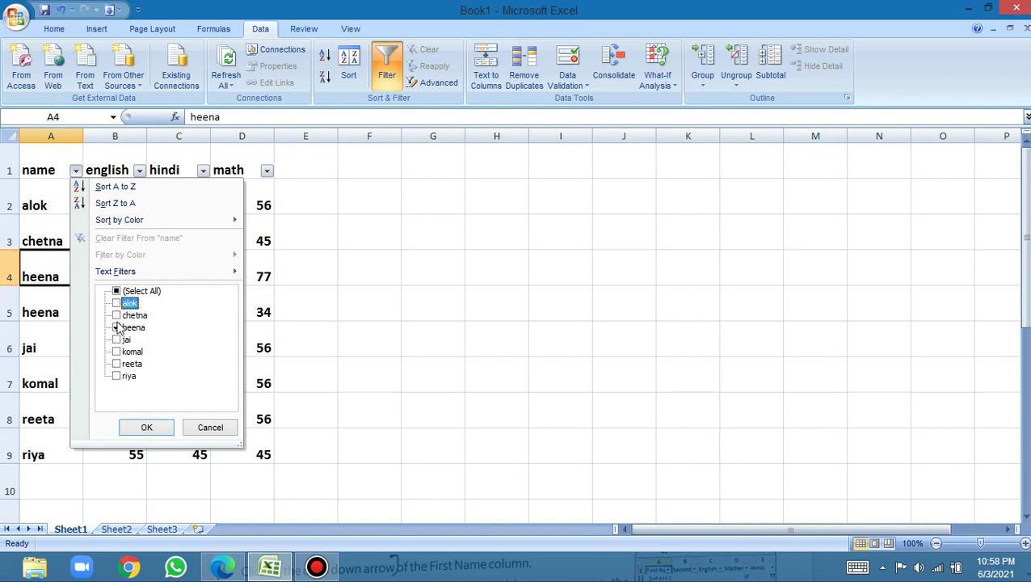
click(116, 365)
click(140, 428)
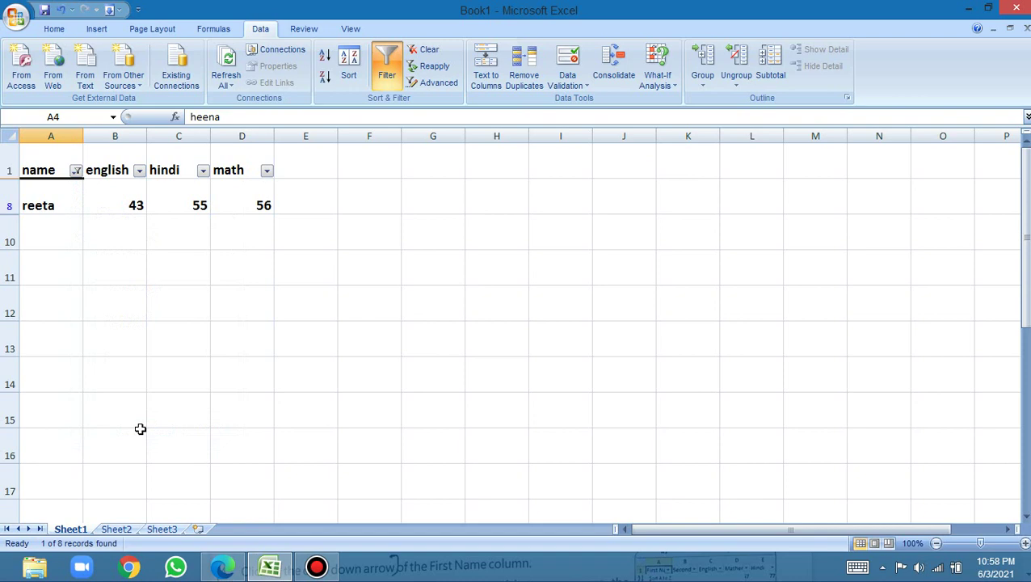
click(76, 172)
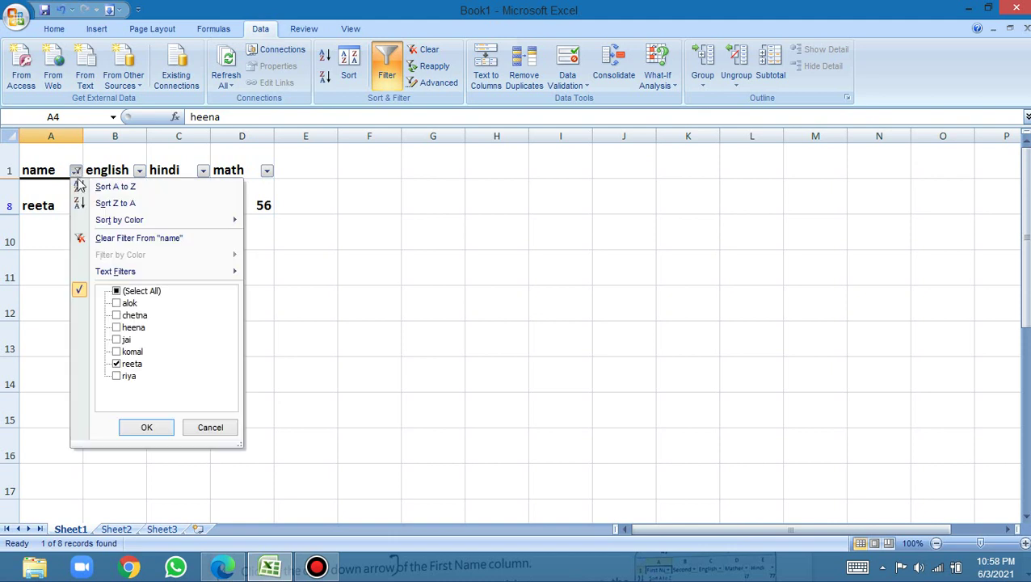
click(116, 303)
click(116, 315)
click(141, 291)
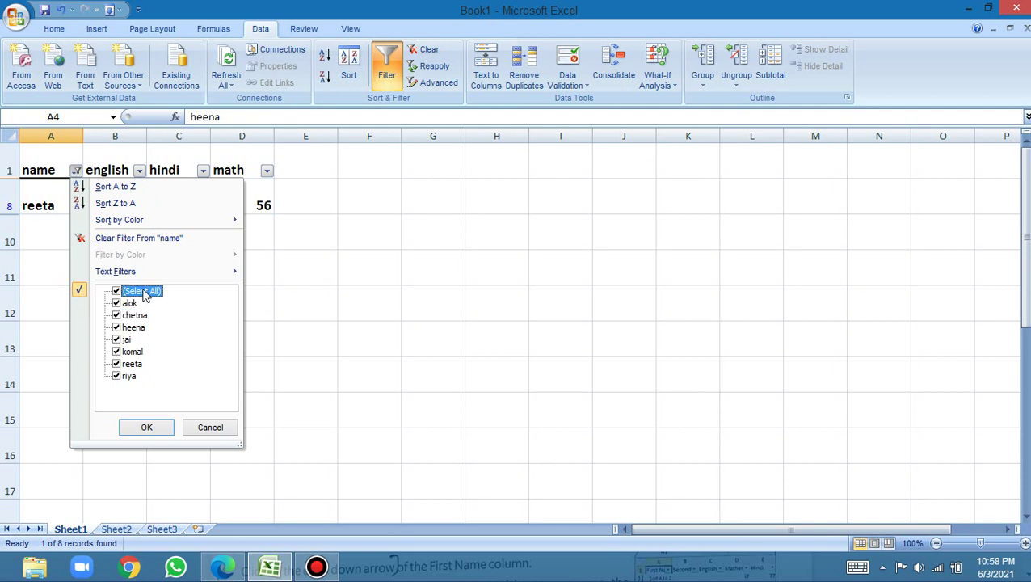
click(147, 426)
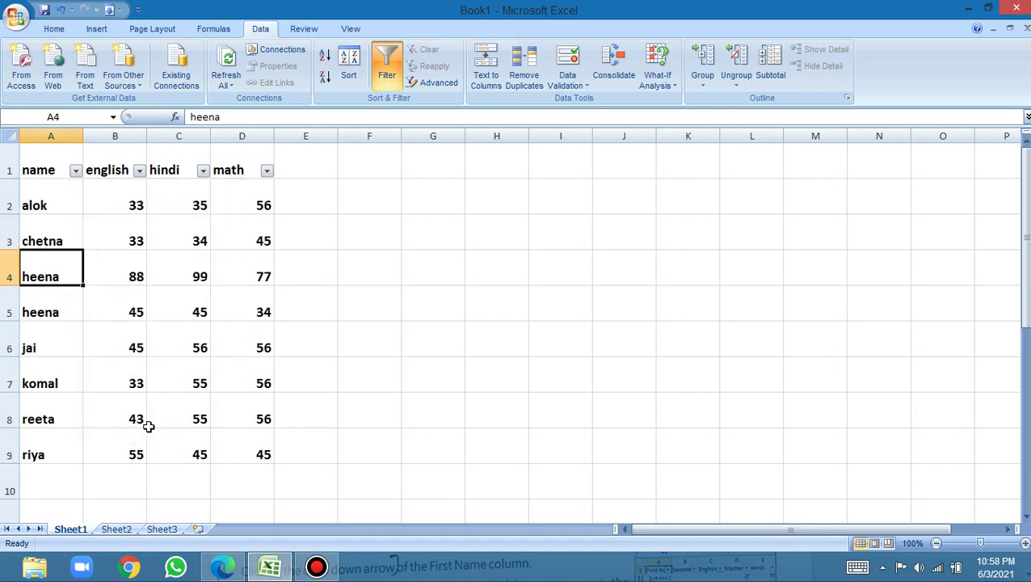
Filter the hindi column to show only the student scoring 99.
click(204, 172)
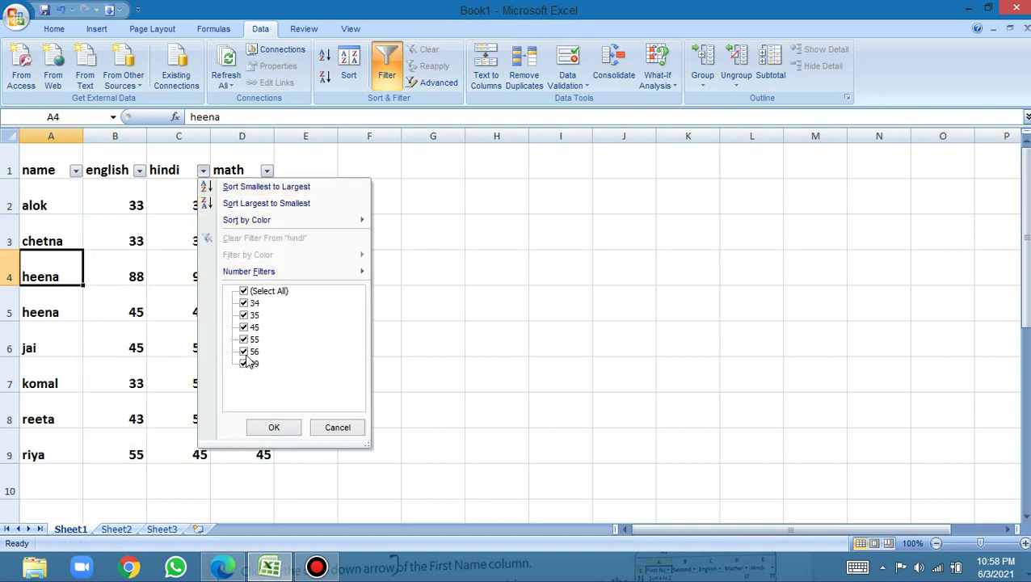
click(250, 296)
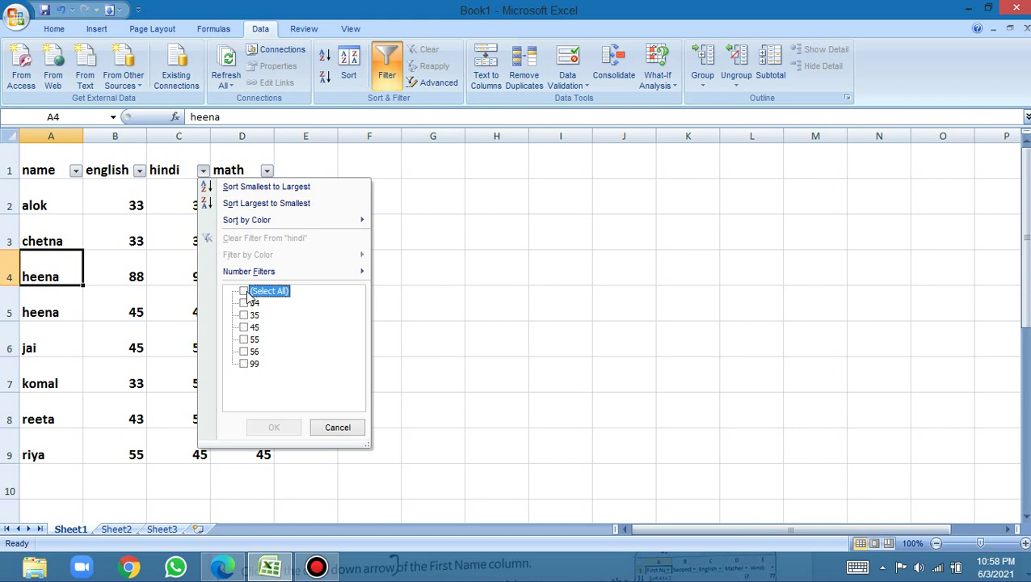
click(245, 364)
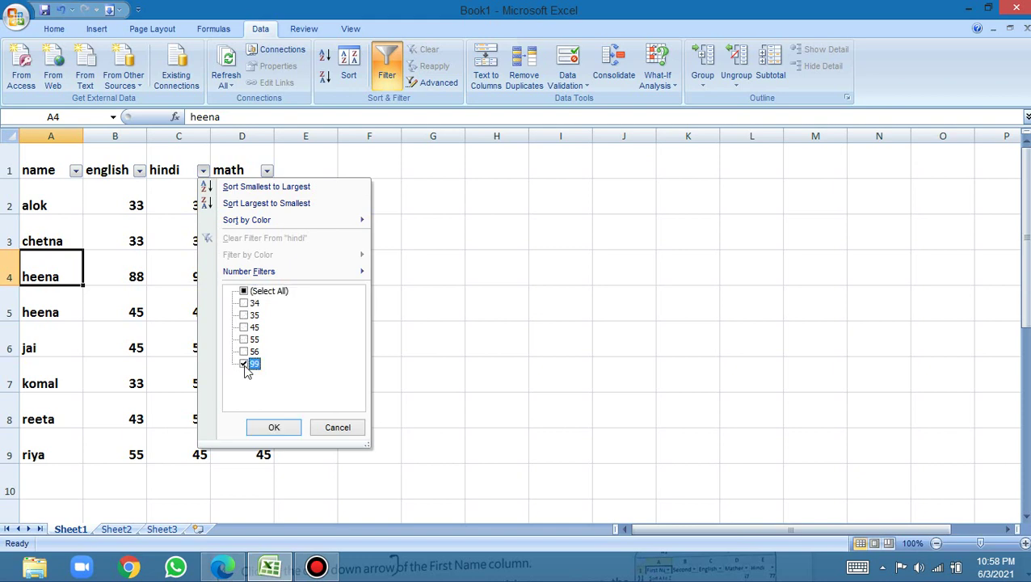
click(274, 428)
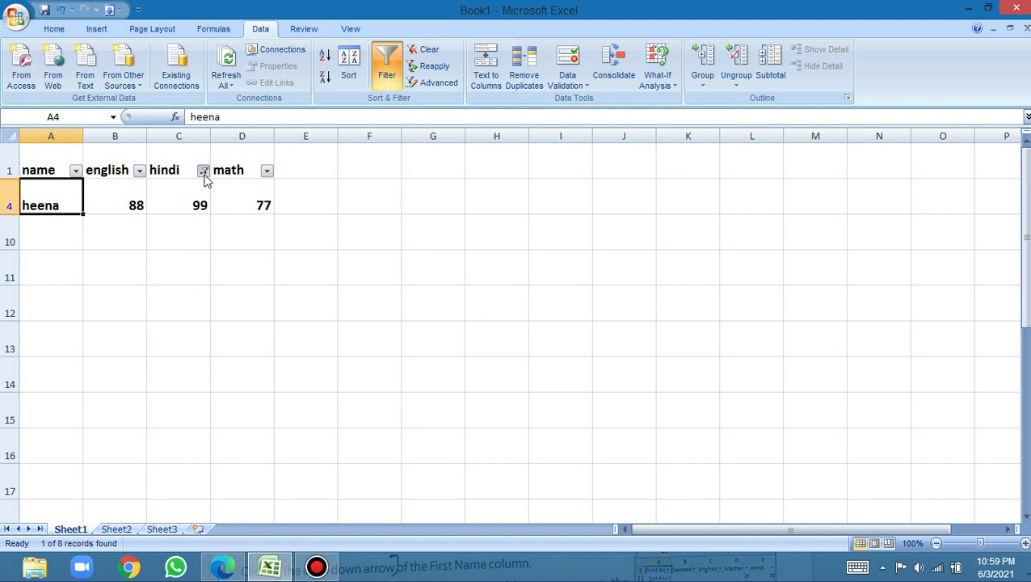
Reselect all hindi values so every student row shows again.
click(203, 172)
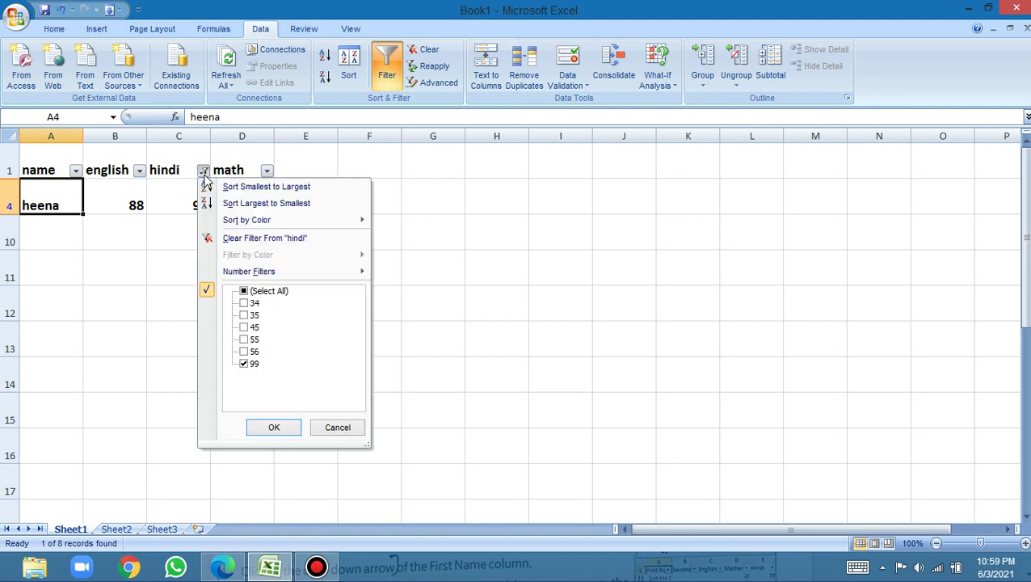
click(245, 292)
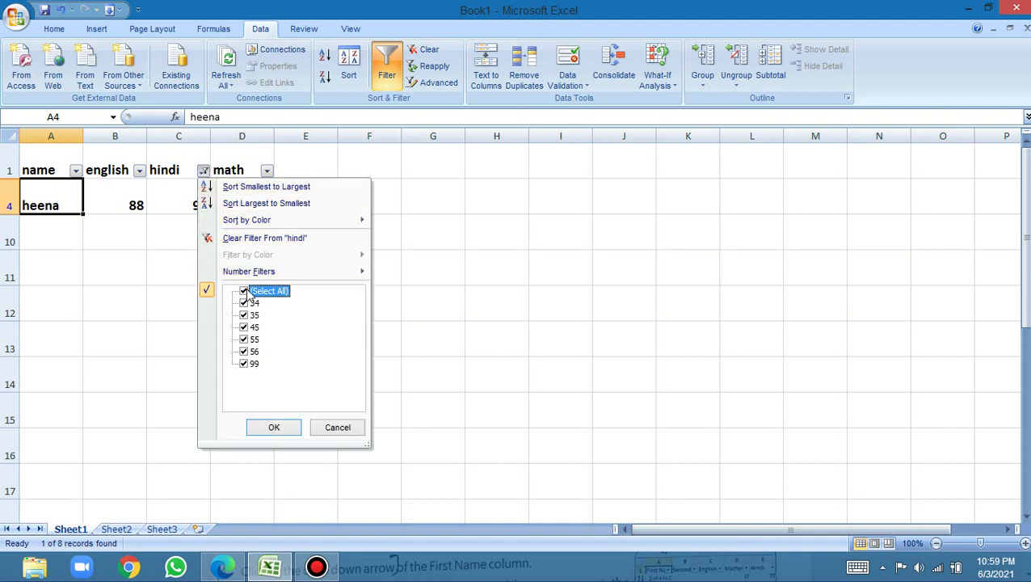
click(279, 427)
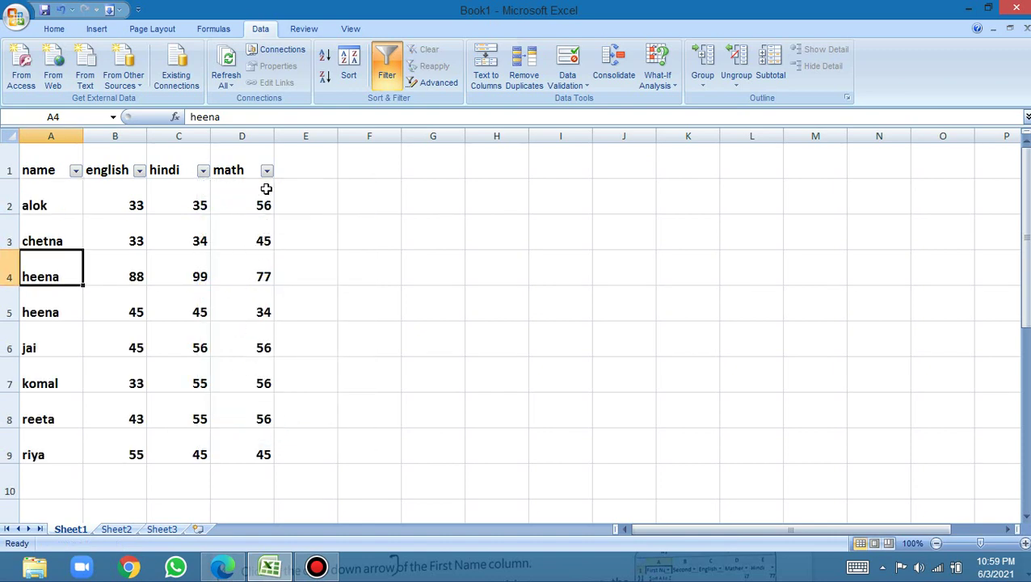
Filter the math column to show only students scoring 56.
click(268, 172)
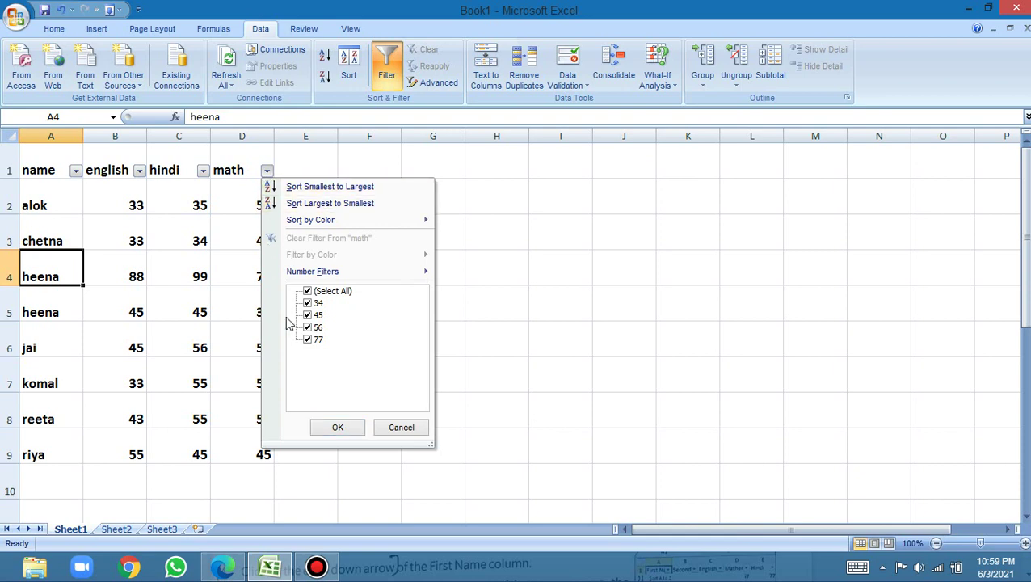
click(308, 291)
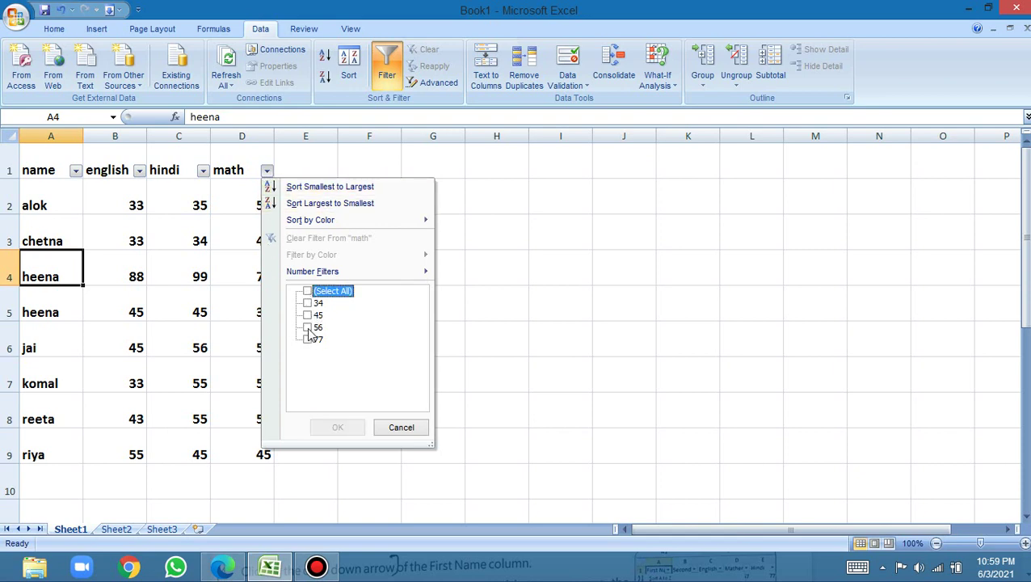
click(307, 327)
click(338, 427)
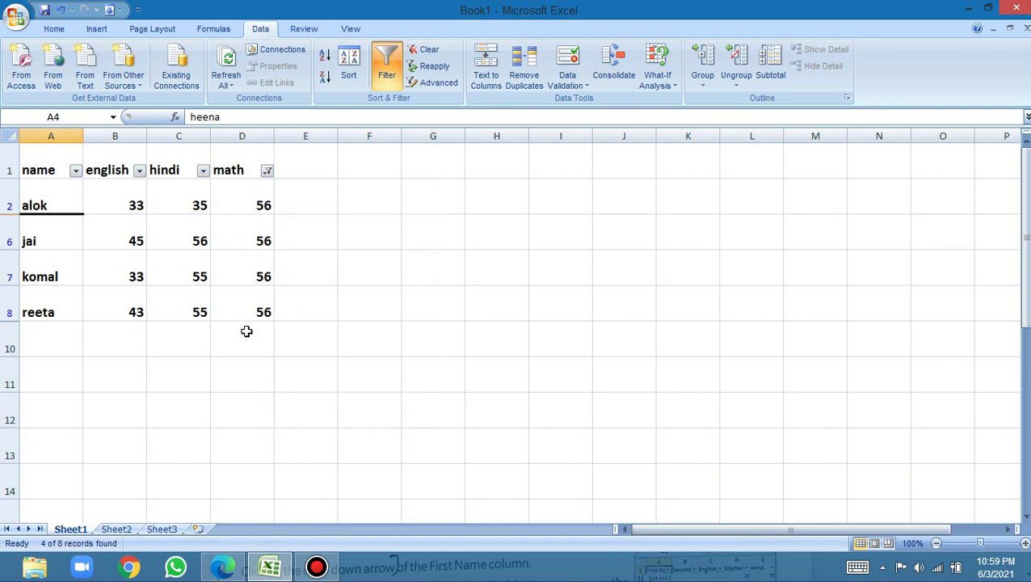
Clear the math filter and turn filtering off for table A1:D9.
click(267, 171)
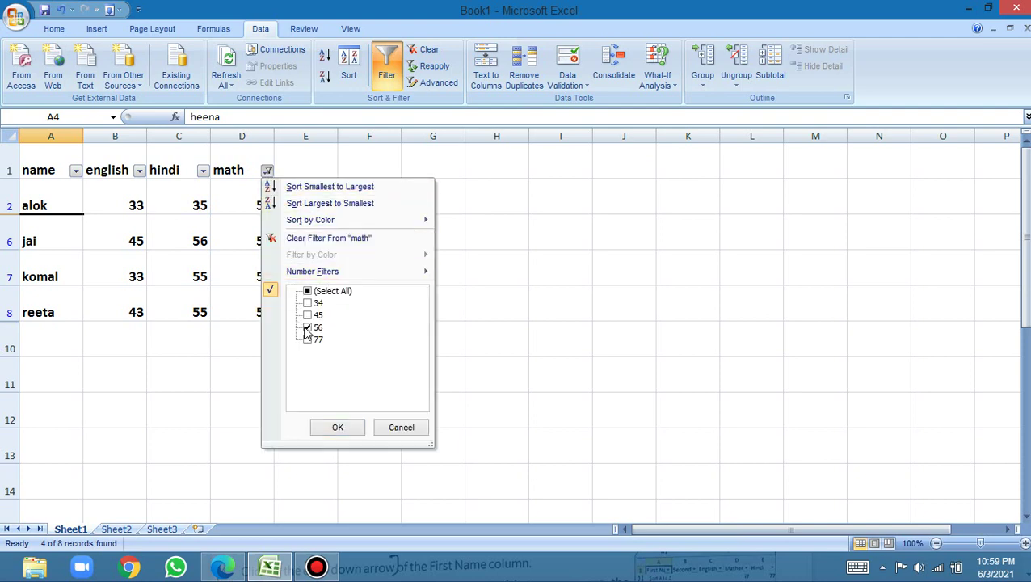
click(308, 291)
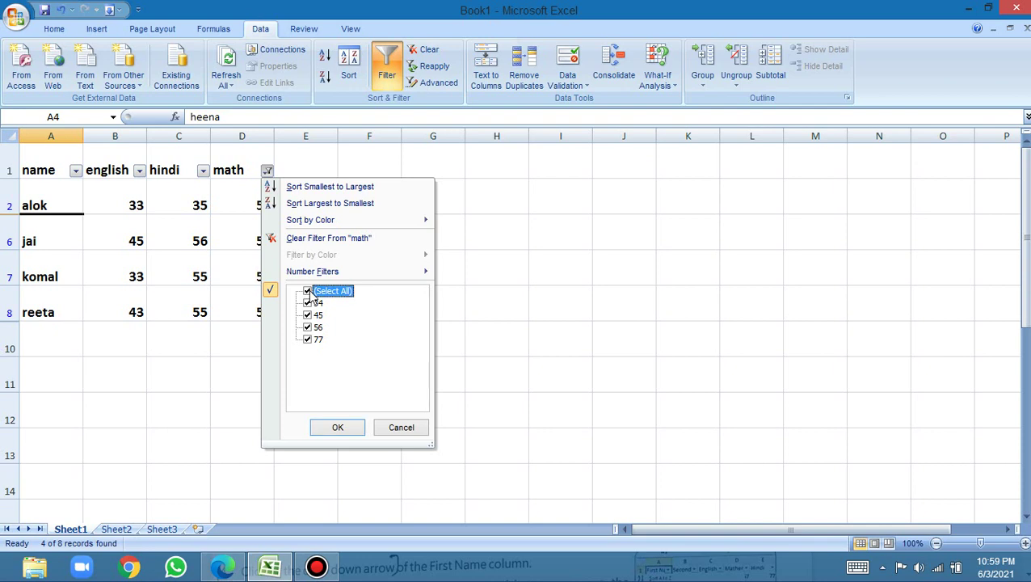
click(336, 427)
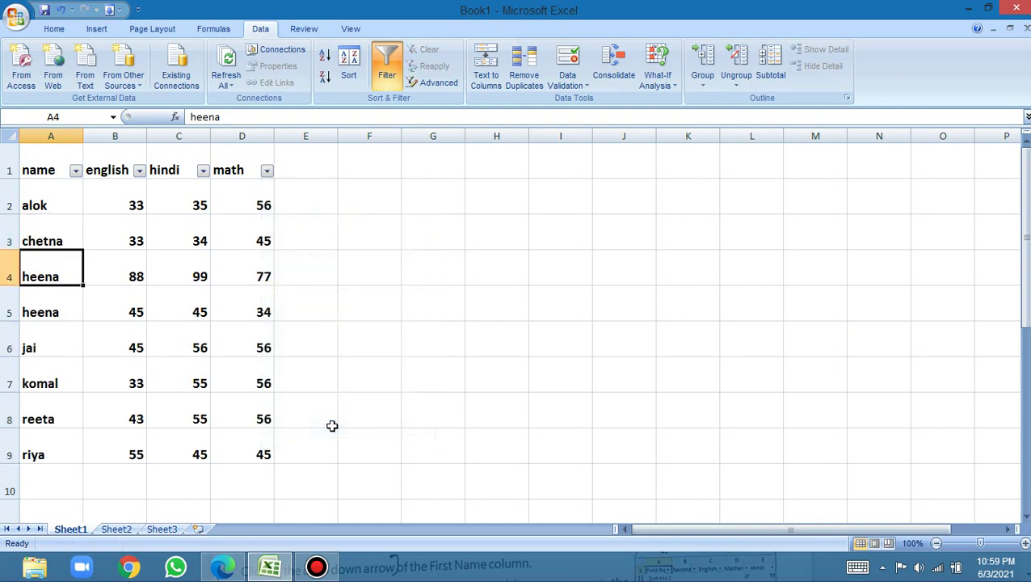
mouse_move(49, 161)
mouse_down()
mouse_move(181, 428)
mouse_move(218, 447)
mouse_up()
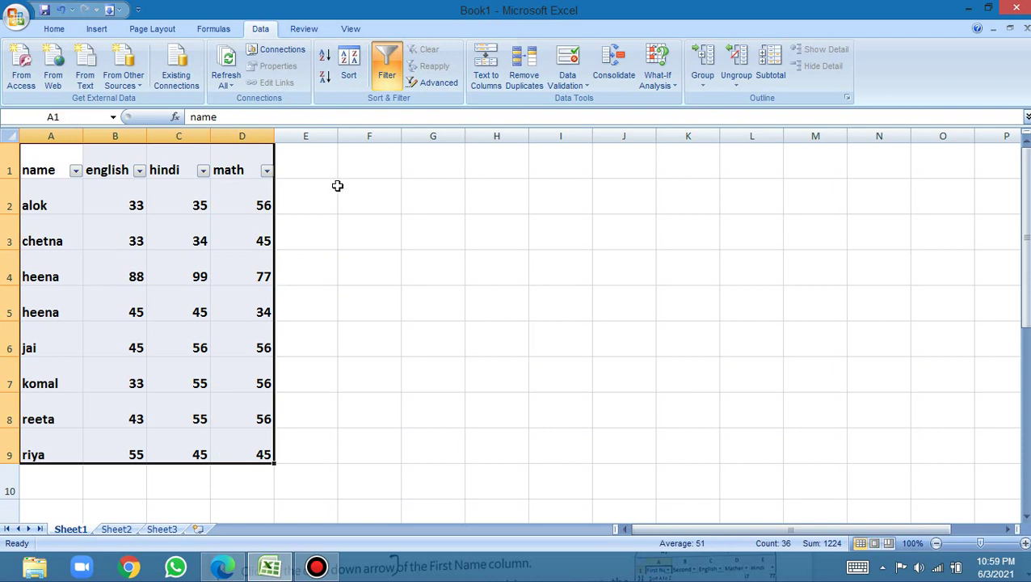
click(392, 80)
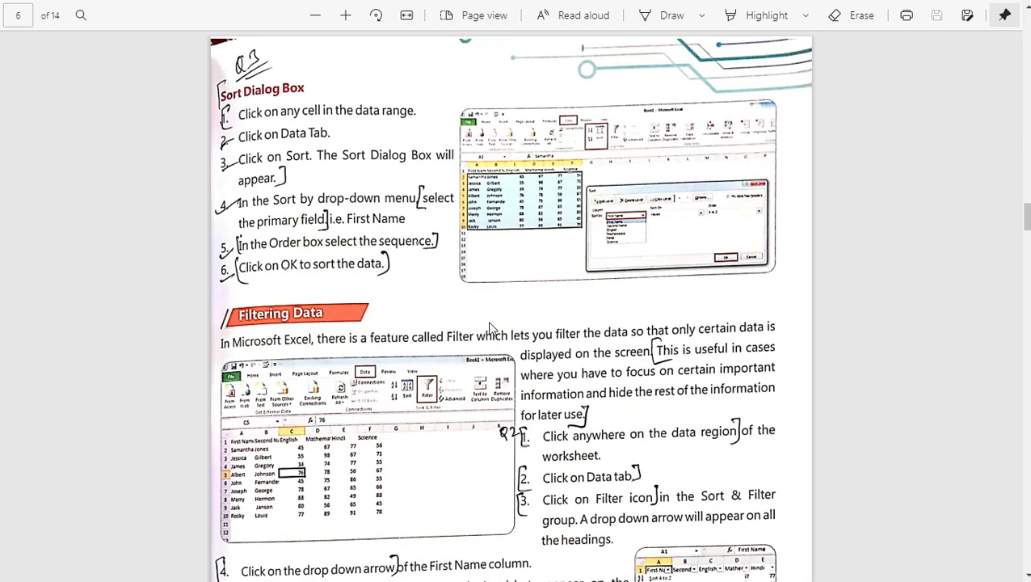
Scroll the PDF notes to page 7 'Charts in Microsoft Excel' and return to Excel.
scroll(489, 326, down, 5)
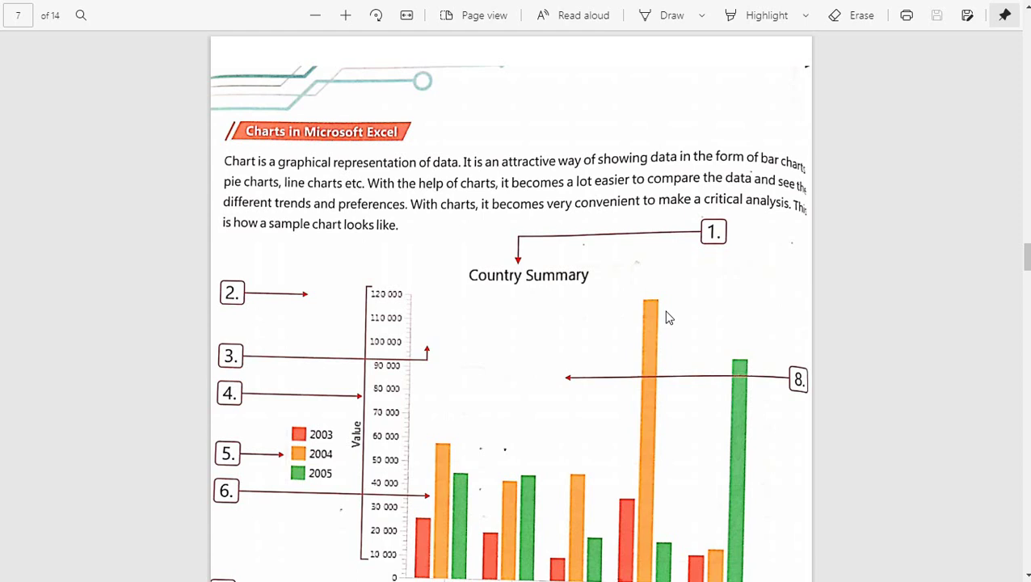
key(alt+Tab)
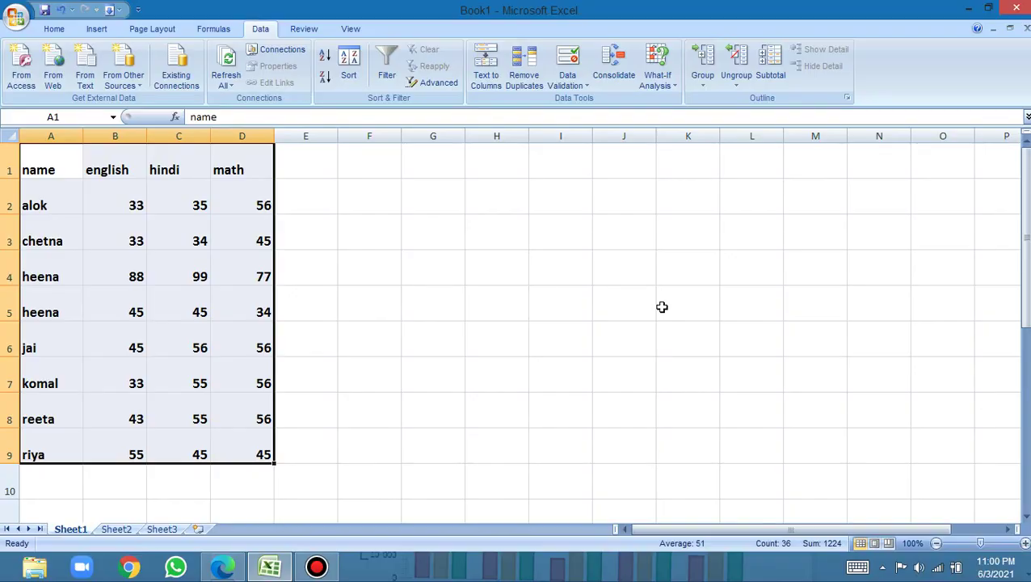
Select the marks table A1:D9 and bring up the Insert ribbon's chart commands.
click(293, 240)
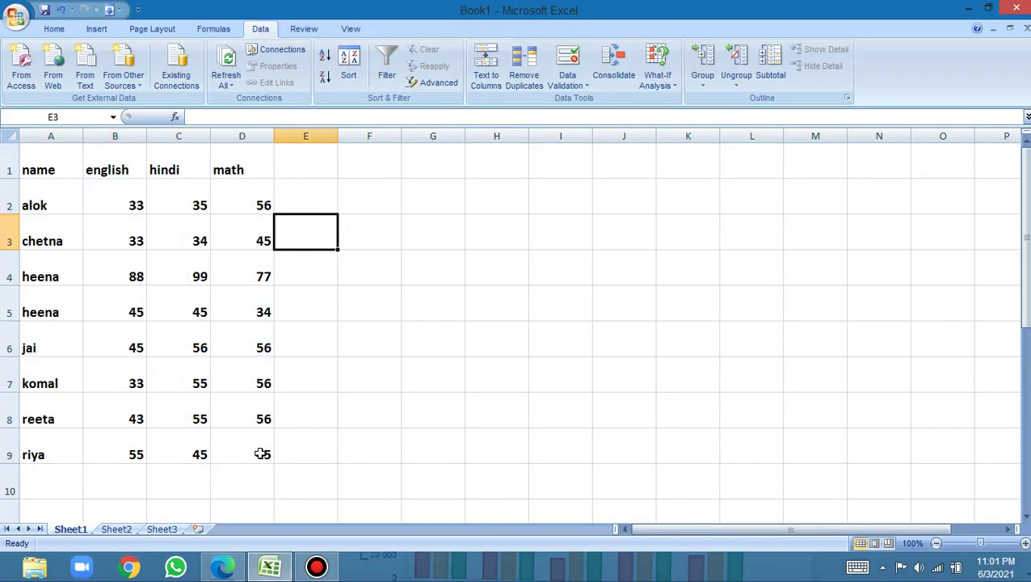
click(153, 267)
click(94, 208)
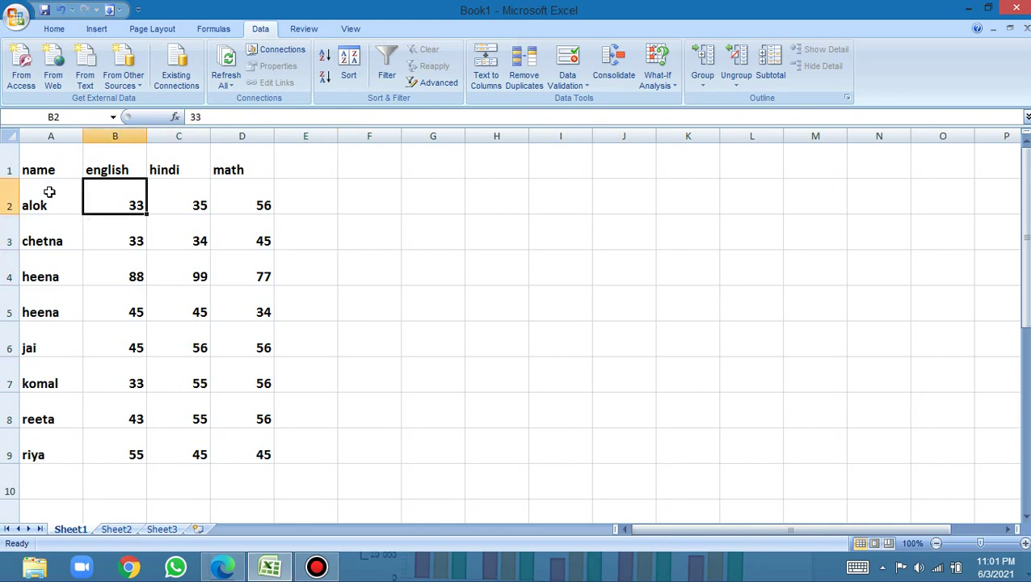
mouse_move(47, 164)
mouse_down()
mouse_move(91, 364)
mouse_move(231, 441)
mouse_up()
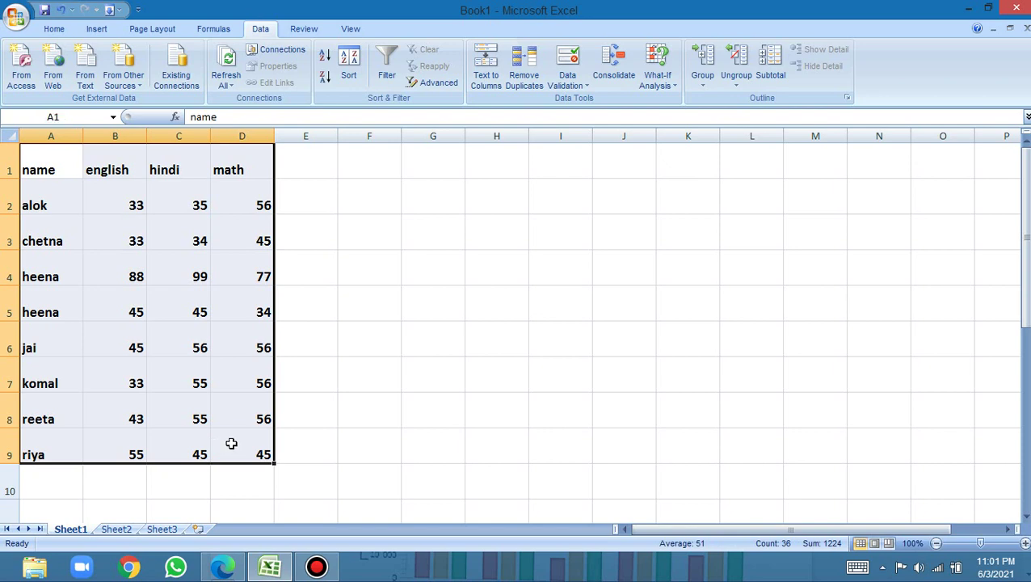
click(105, 30)
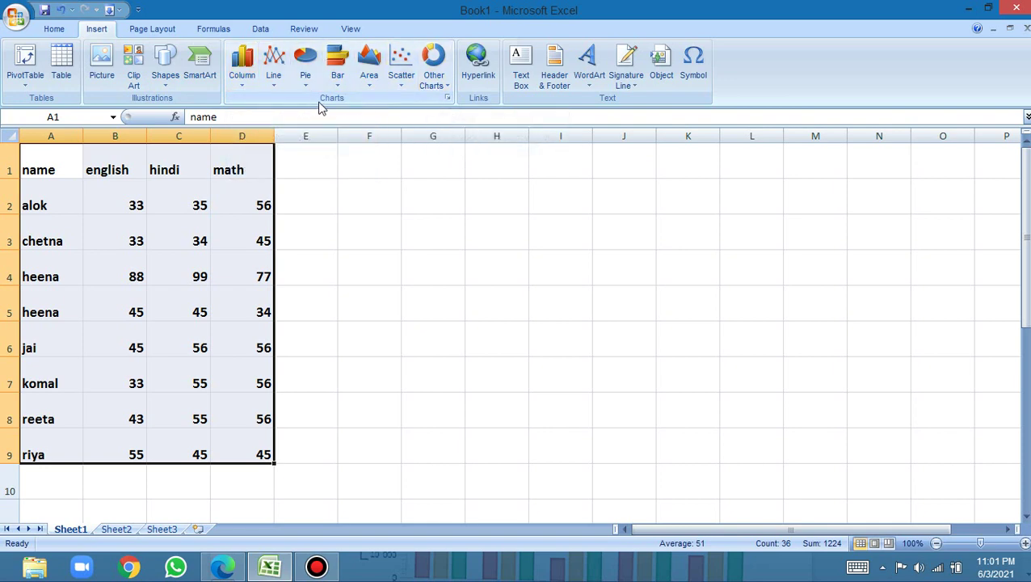
Insert a Clustered Column chart of english, hindi and math marks from the full chart-type list.
click(446, 97)
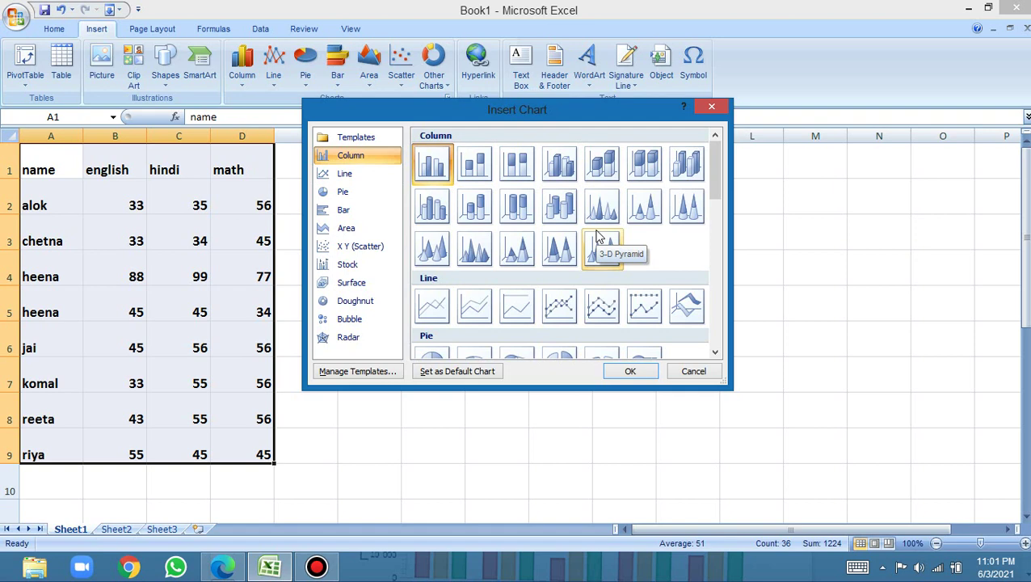
click(356, 179)
click(357, 192)
click(359, 208)
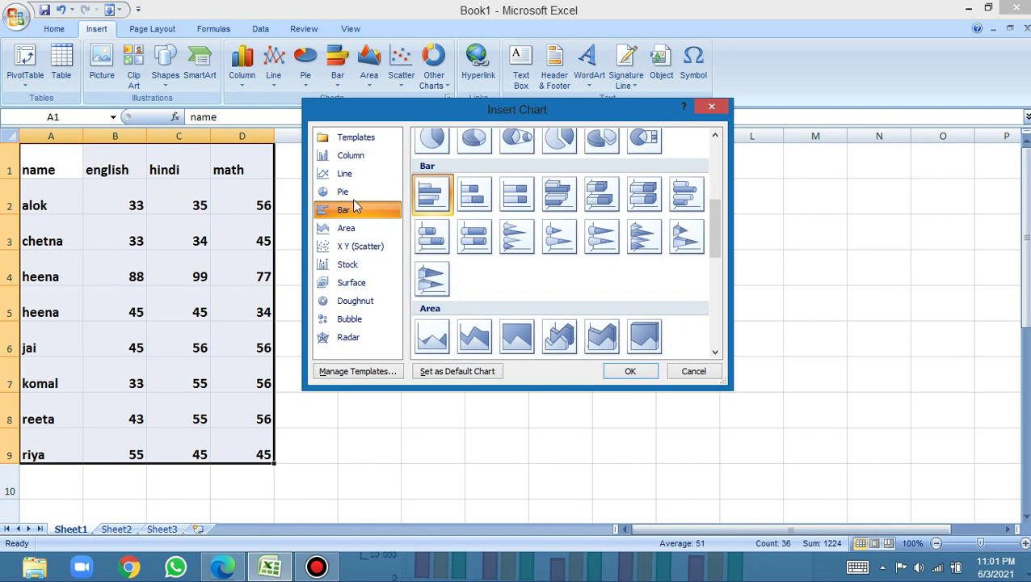
click(360, 157)
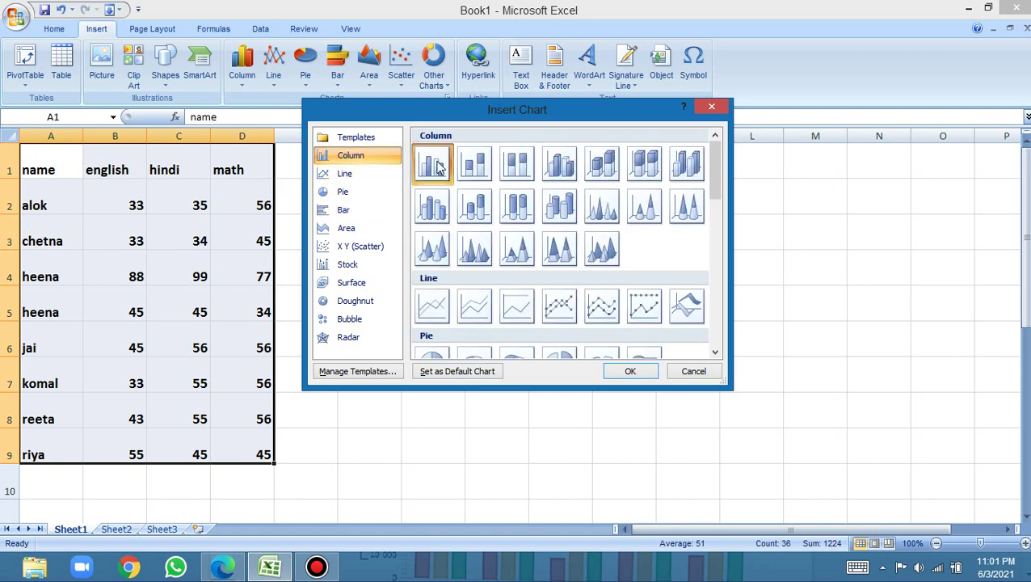
click(367, 214)
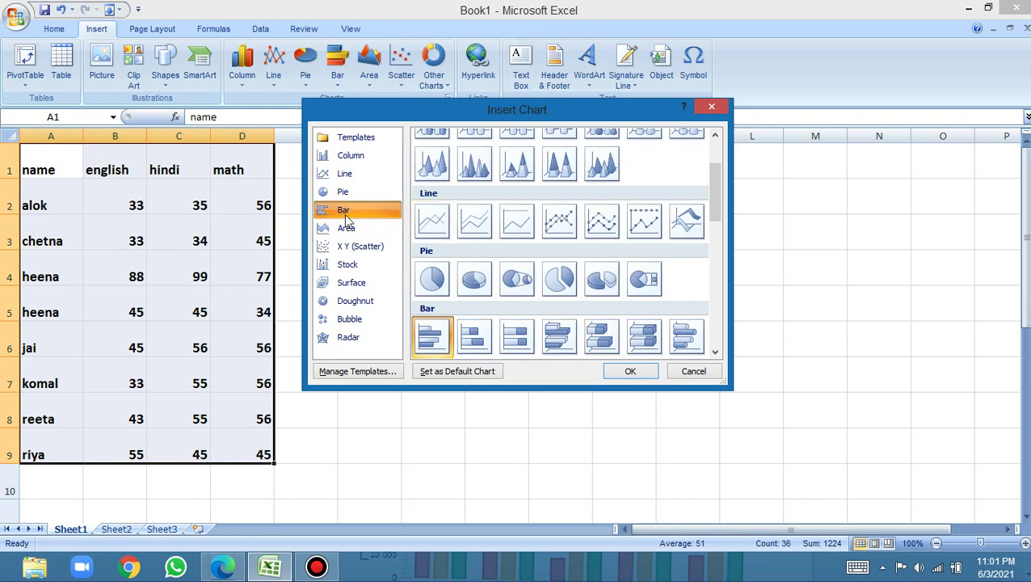
scroll(450, 244, up, 2)
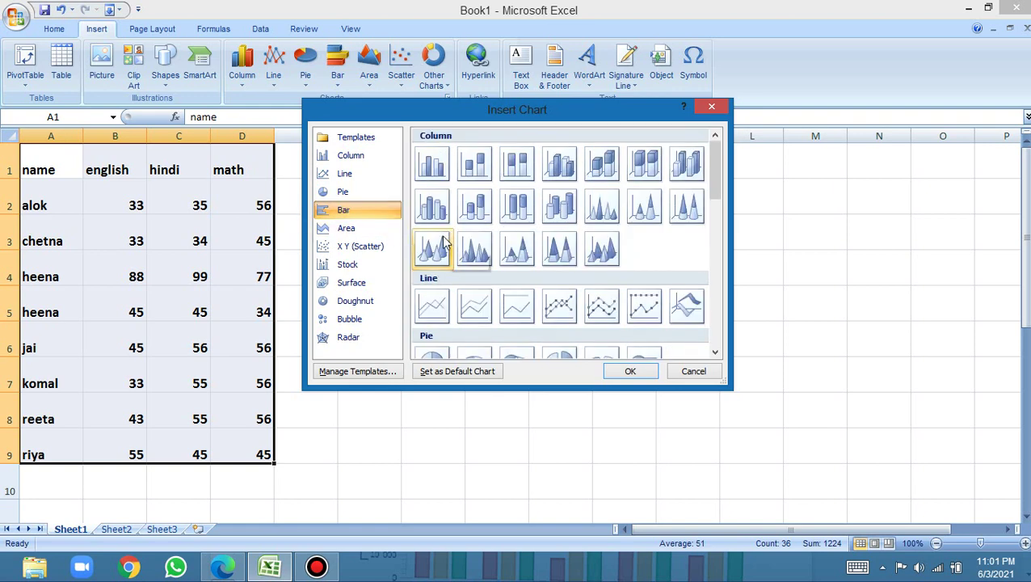
click(362, 157)
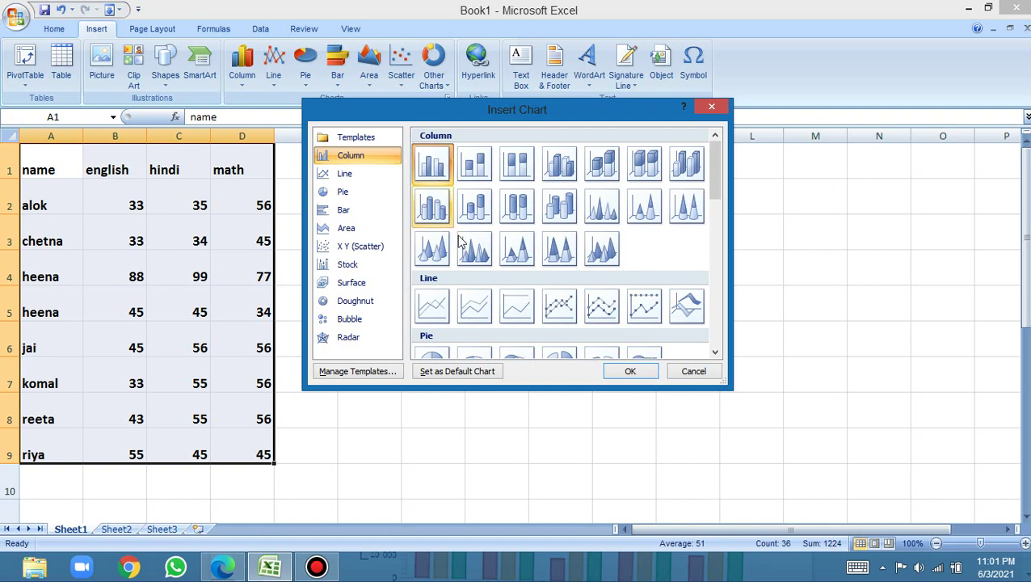
click(630, 373)
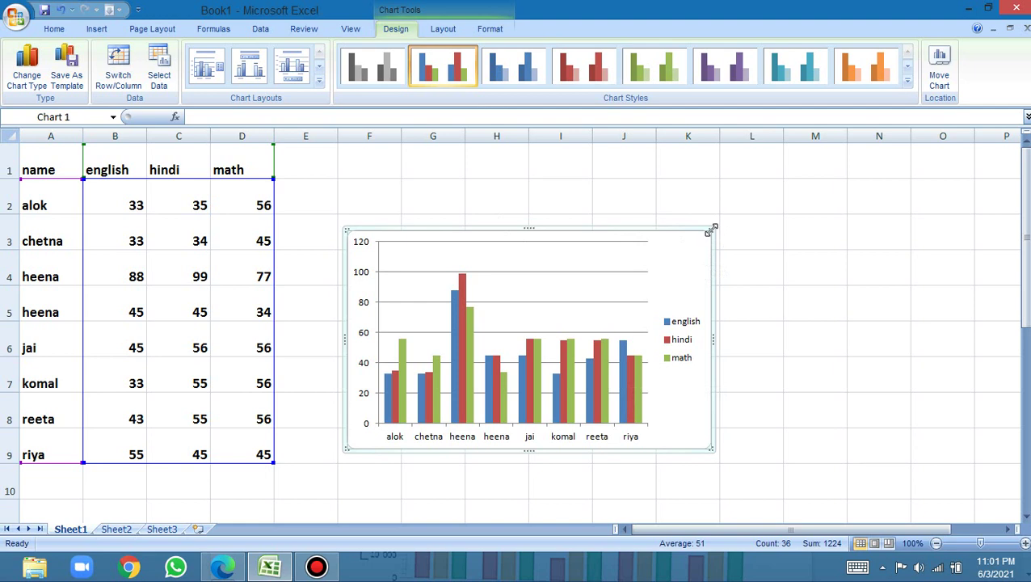
Enlarge the marks chart, then bring up Change Chart Type for it.
drag(711, 230, 779, 189)
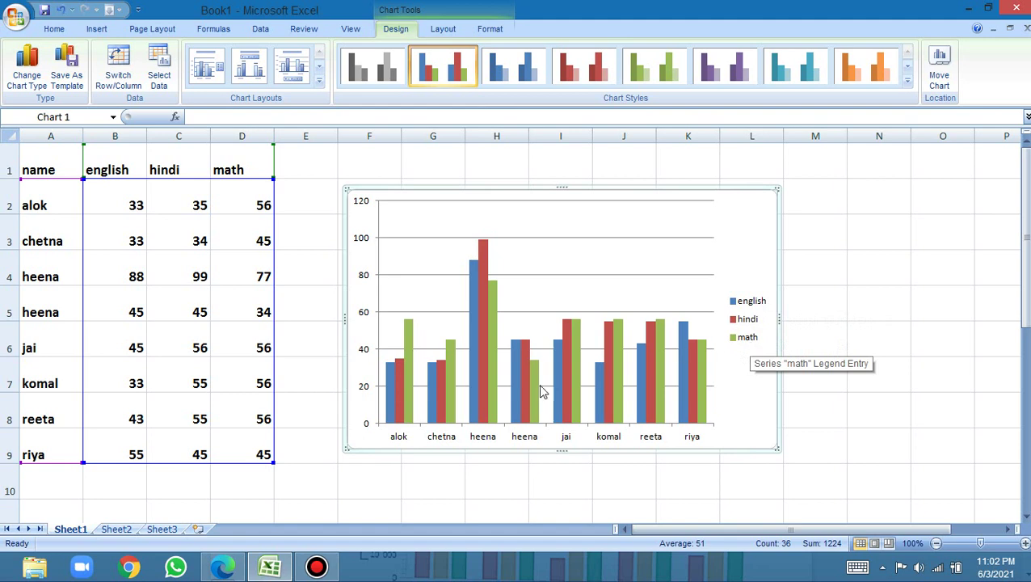
right_click(494, 368)
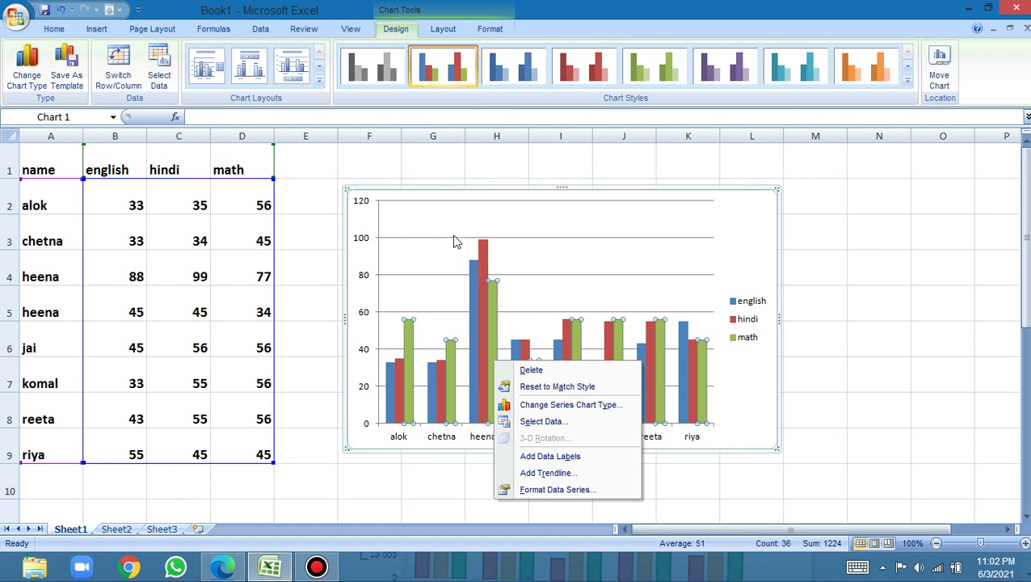
key(Escape)
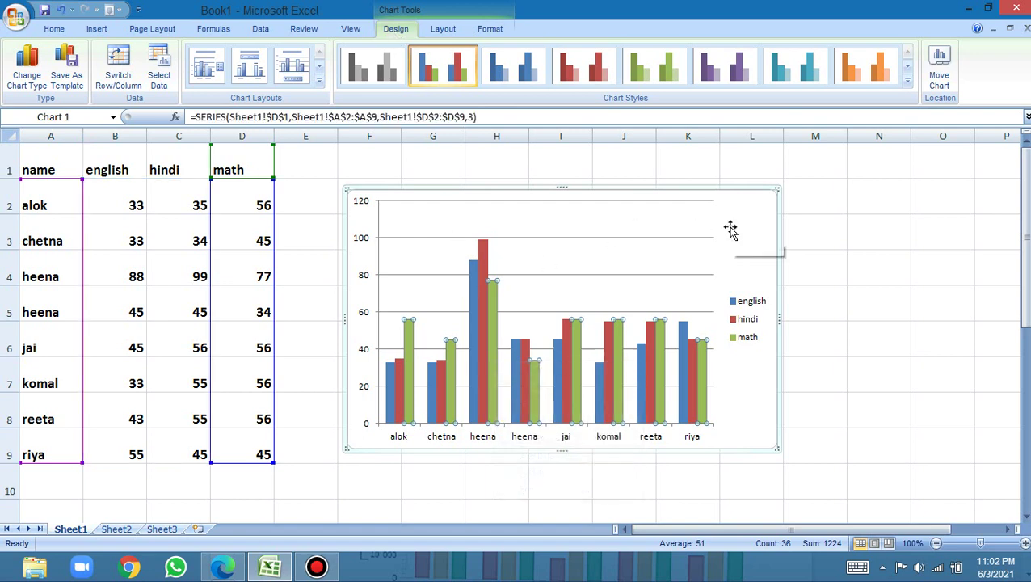
click(615, 194)
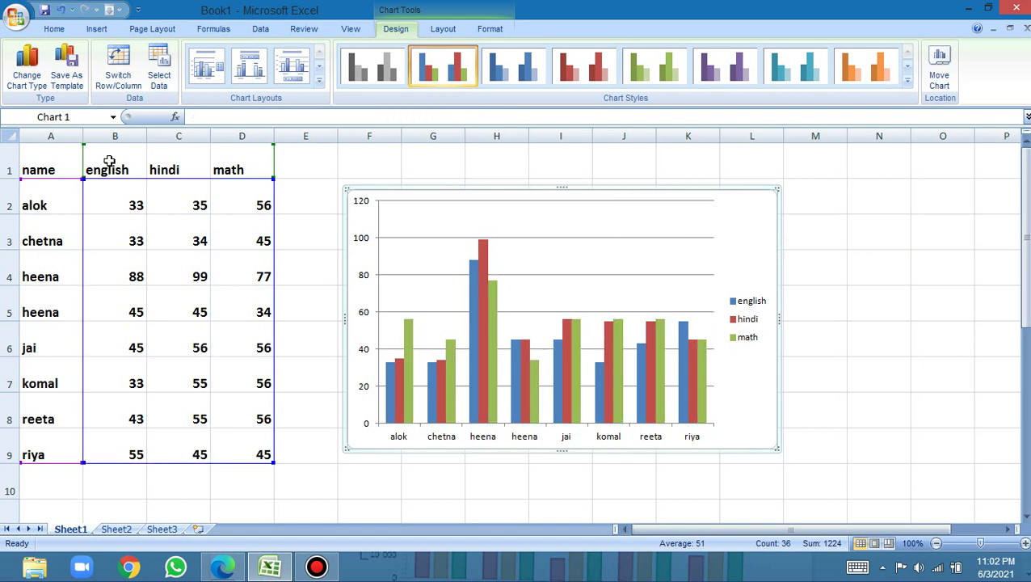
click(40, 85)
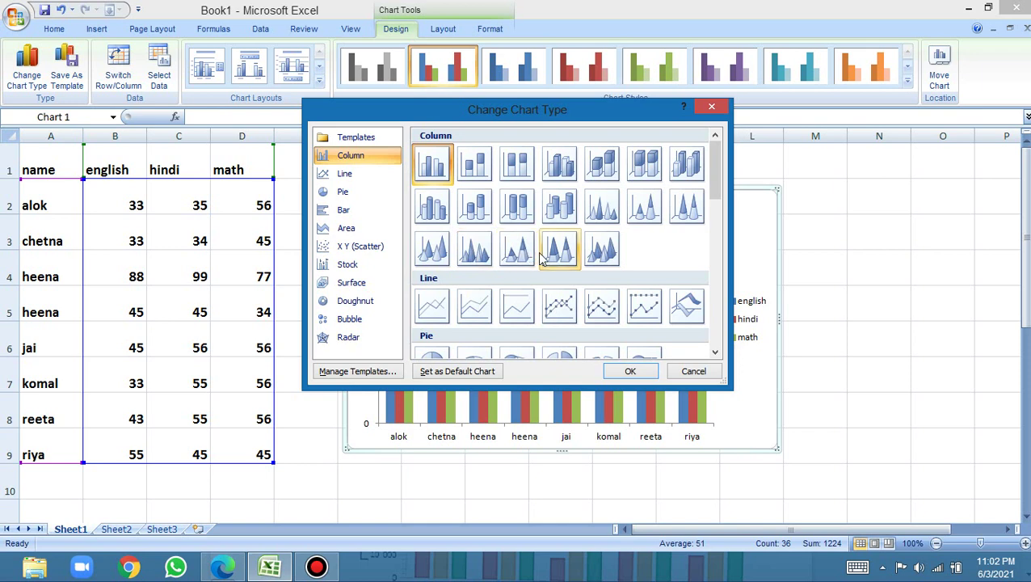
Change the marks chart to a Clustered Cylinder chart.
click(346, 209)
scroll(534, 170, up, 2)
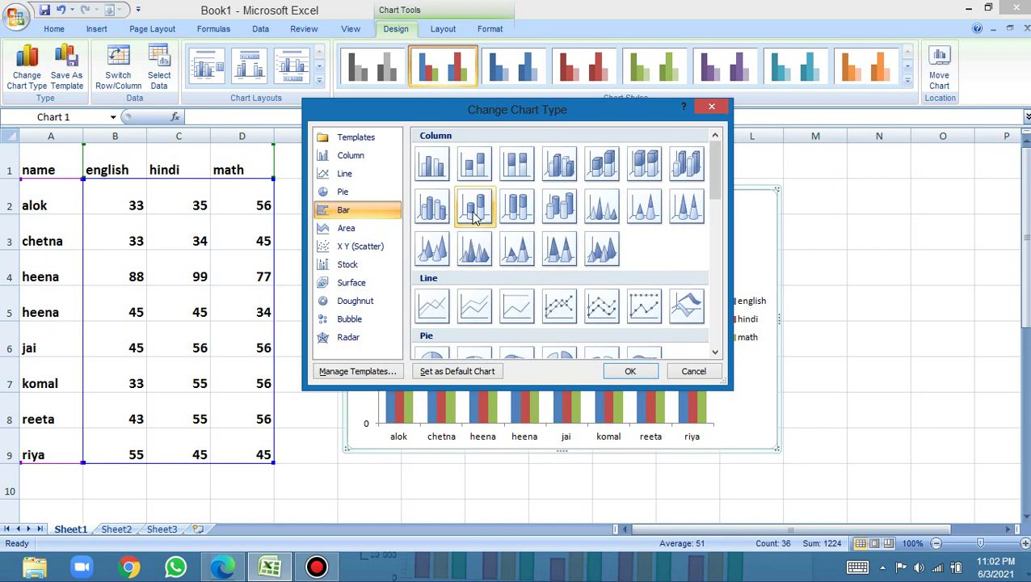
click(432, 206)
click(628, 372)
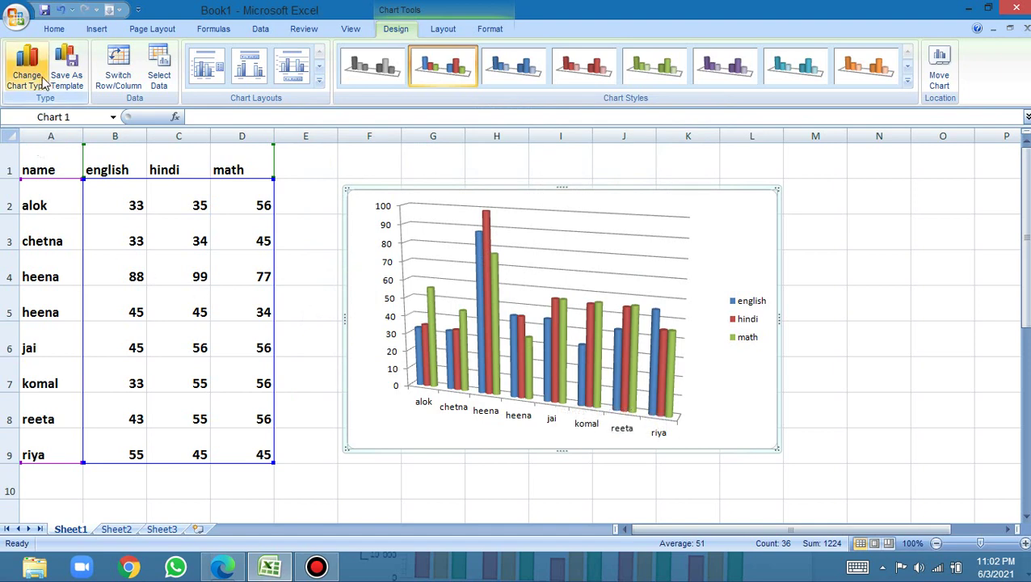
Switch the chart type to 100% Stacked Cylinder.
click(27, 66)
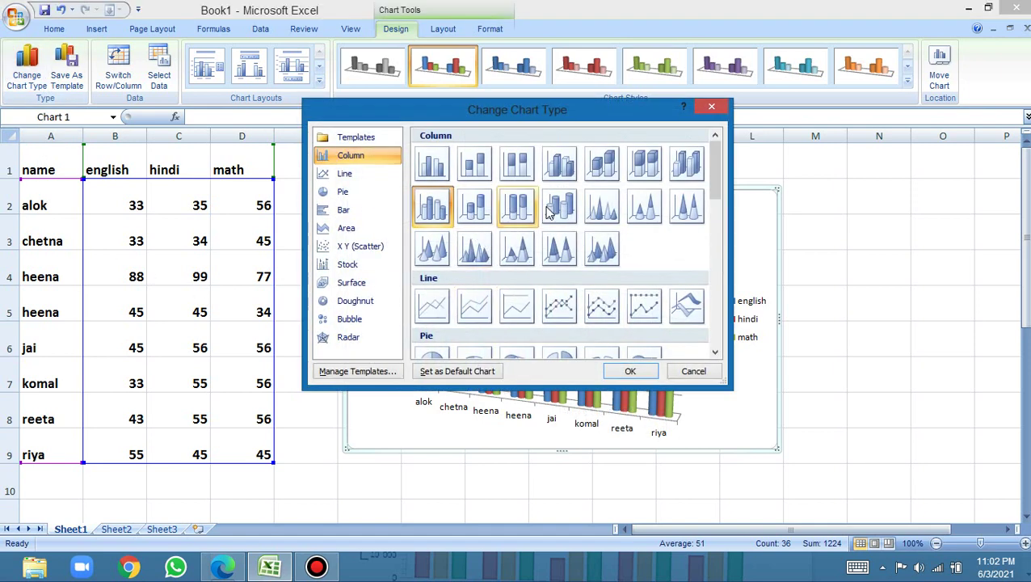
click(517, 206)
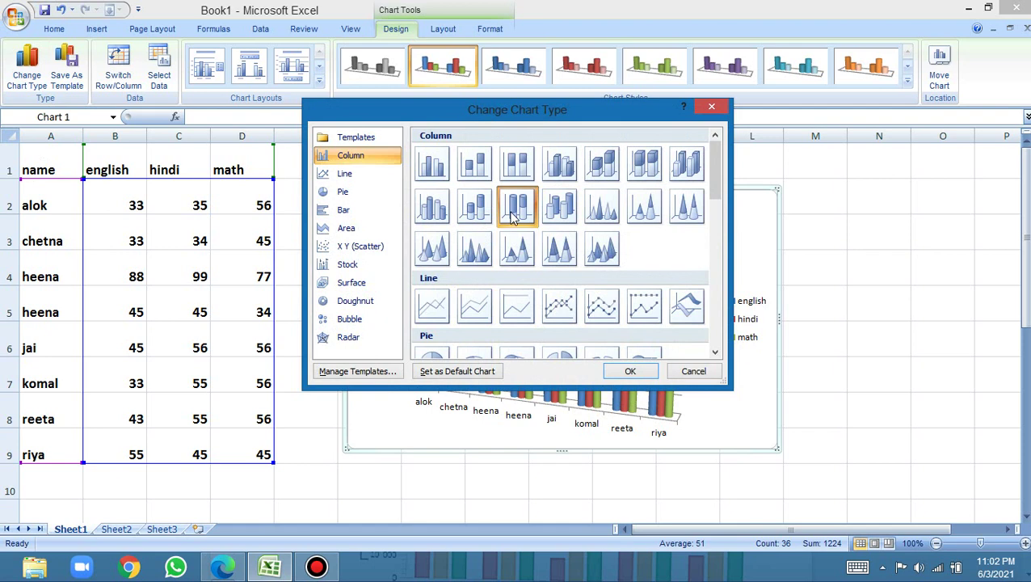
click(628, 371)
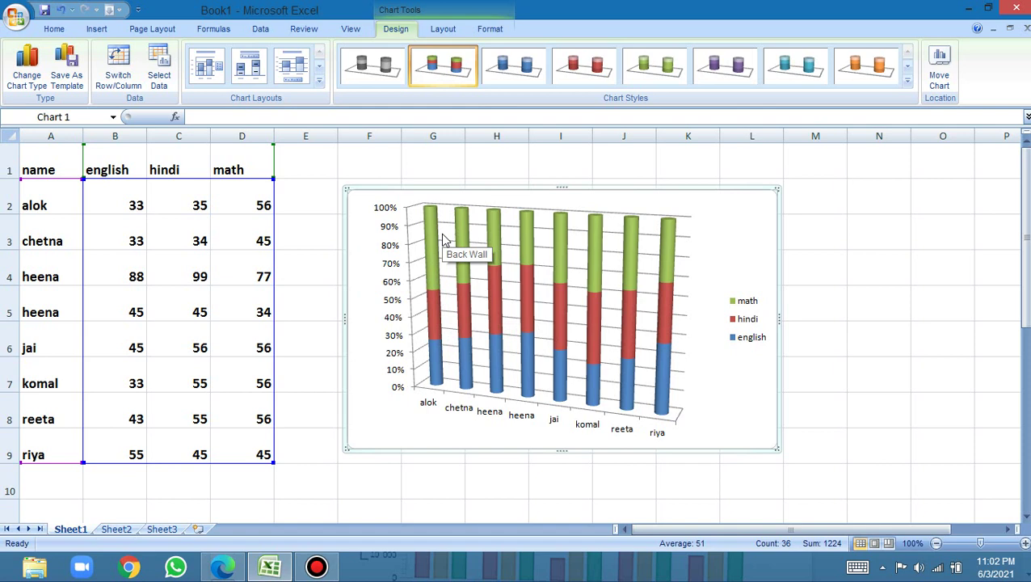
Set the chart's data range to A1:D5, plotting only the first four students.
click(132, 79)
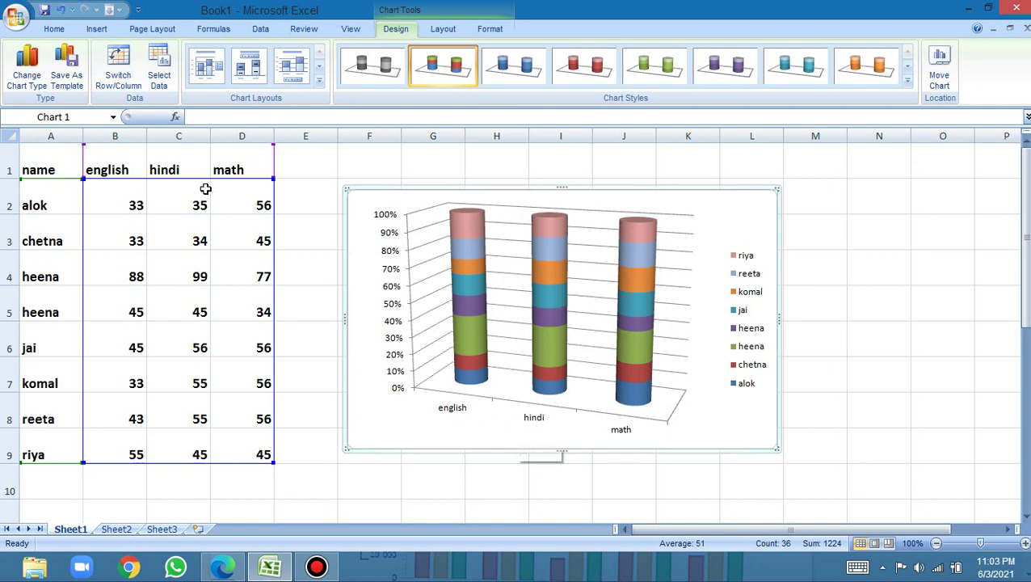
click(107, 77)
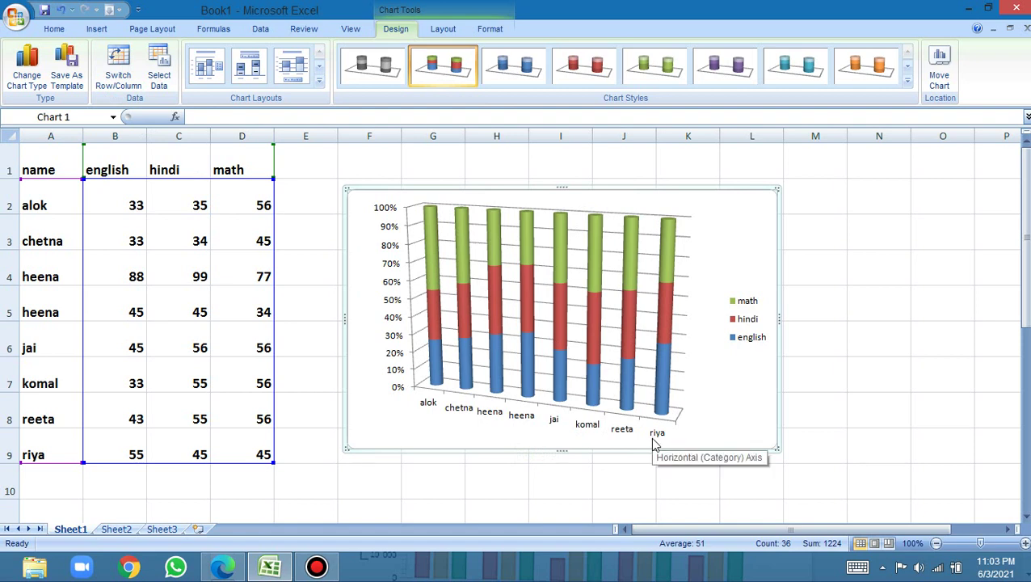
click(161, 75)
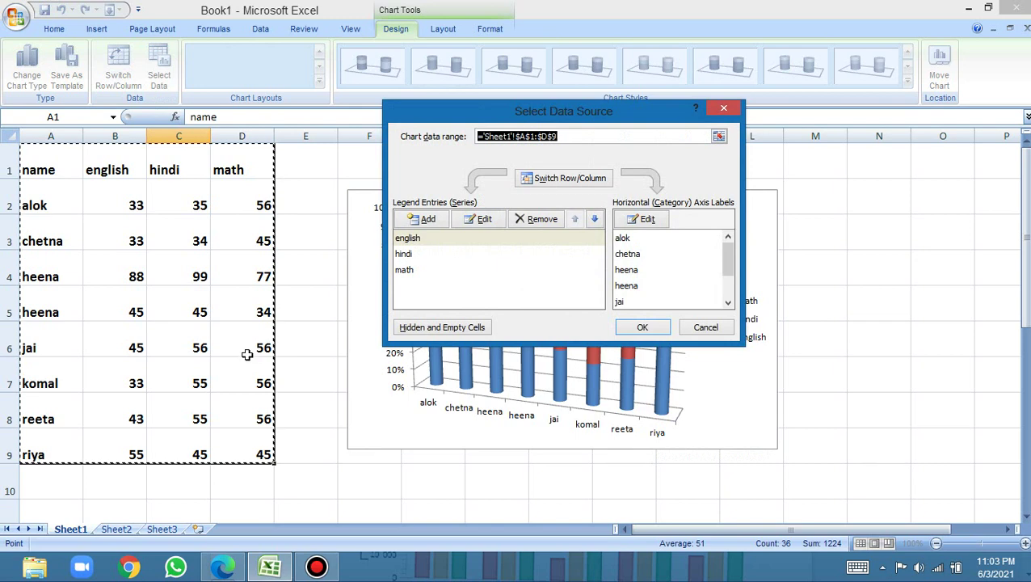
click(715, 137)
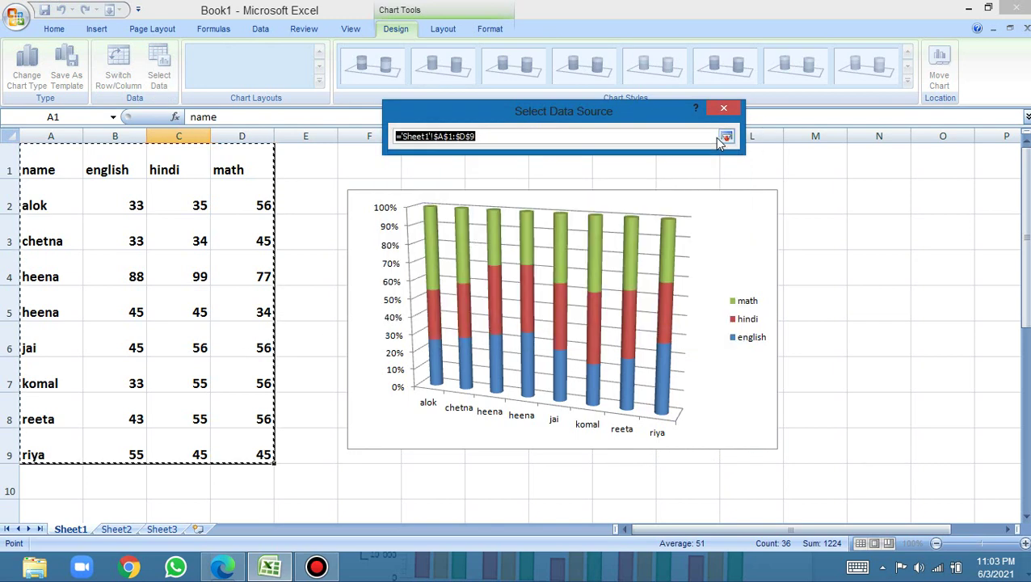
drag(115, 202, 130, 316)
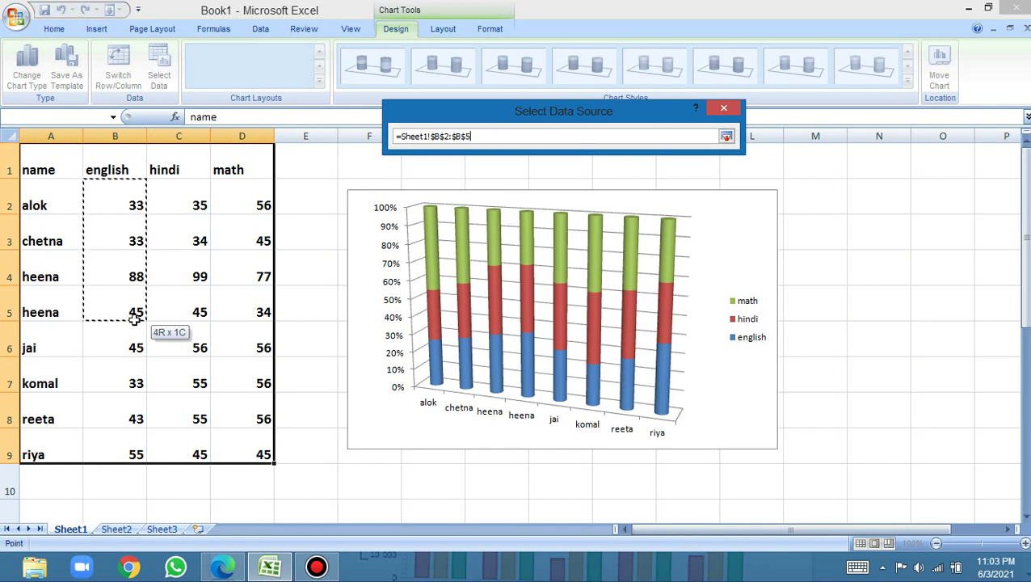
drag(21, 160, 219, 315)
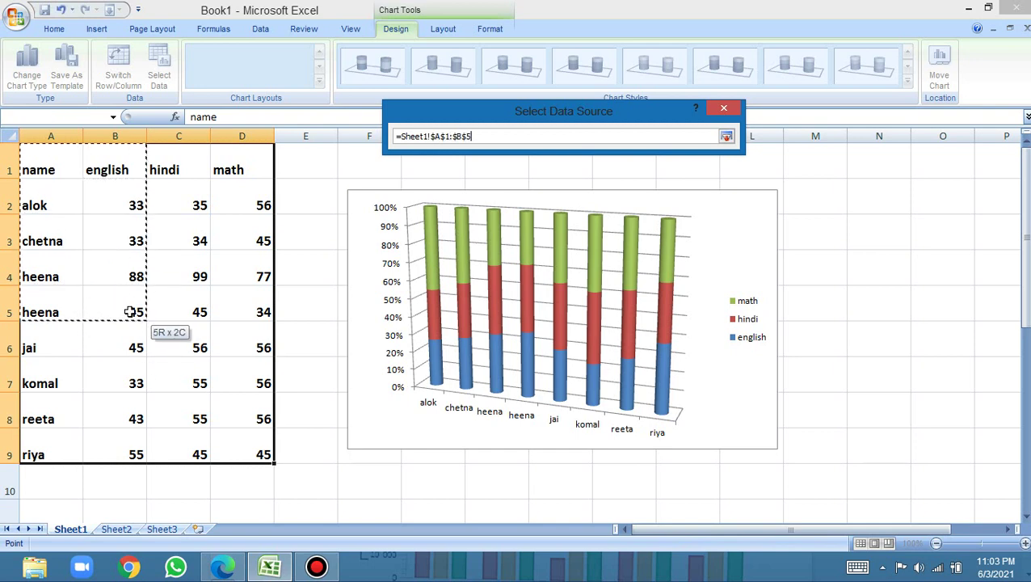
click(223, 315)
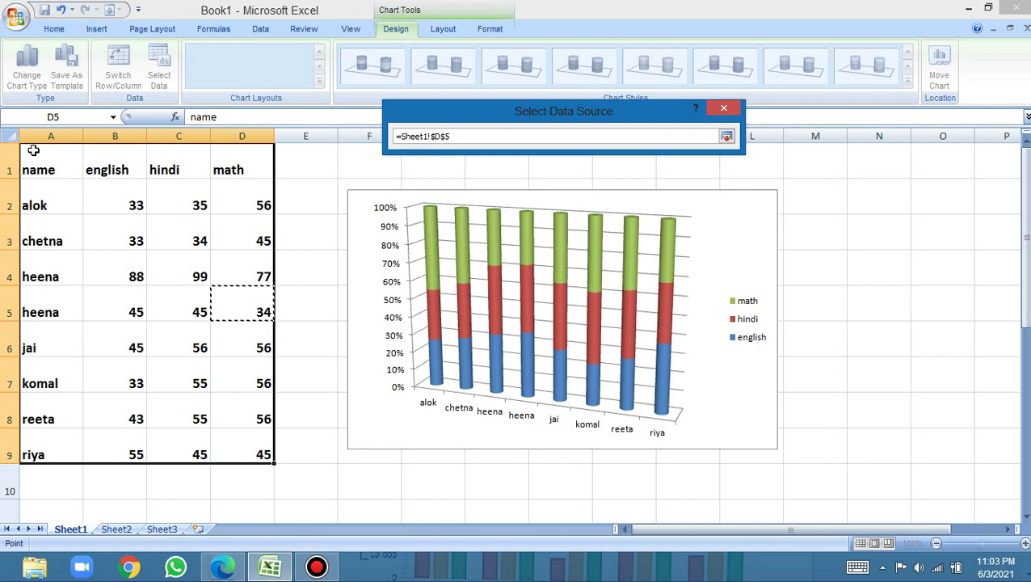
mouse_move(34, 152)
mouse_down()
mouse_move(109, 273)
mouse_move(227, 298)
mouse_up()
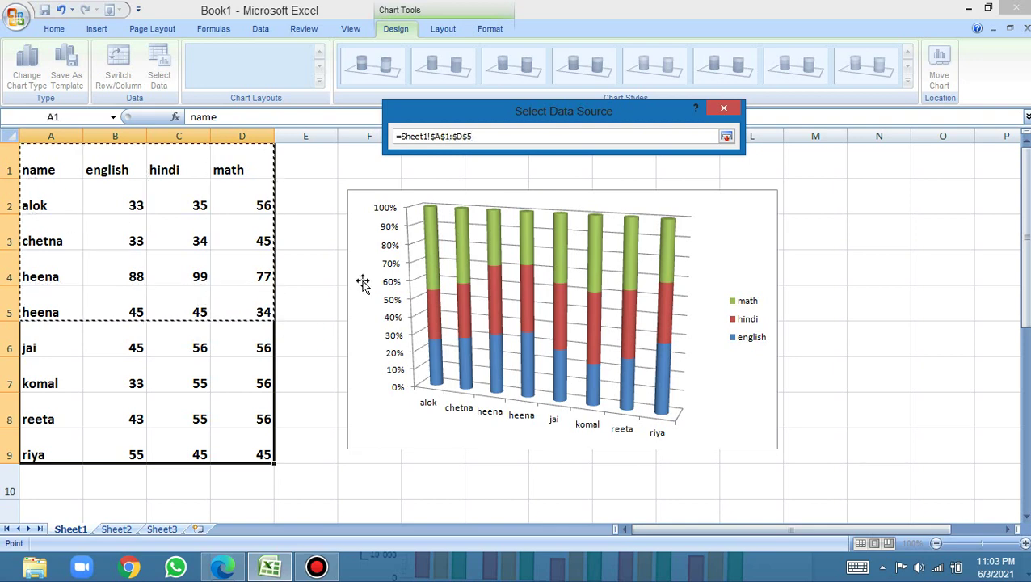
click(734, 136)
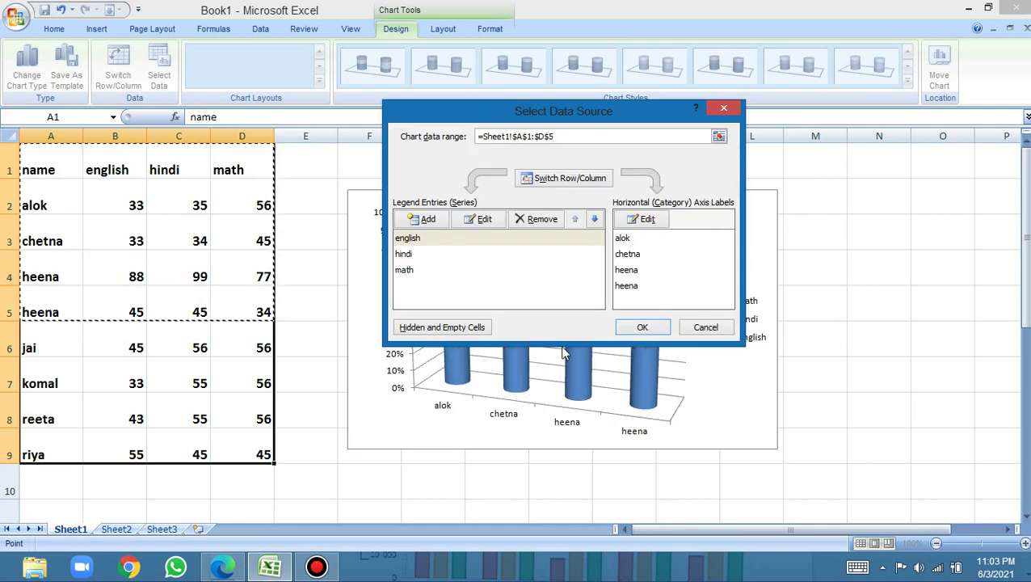
click(641, 328)
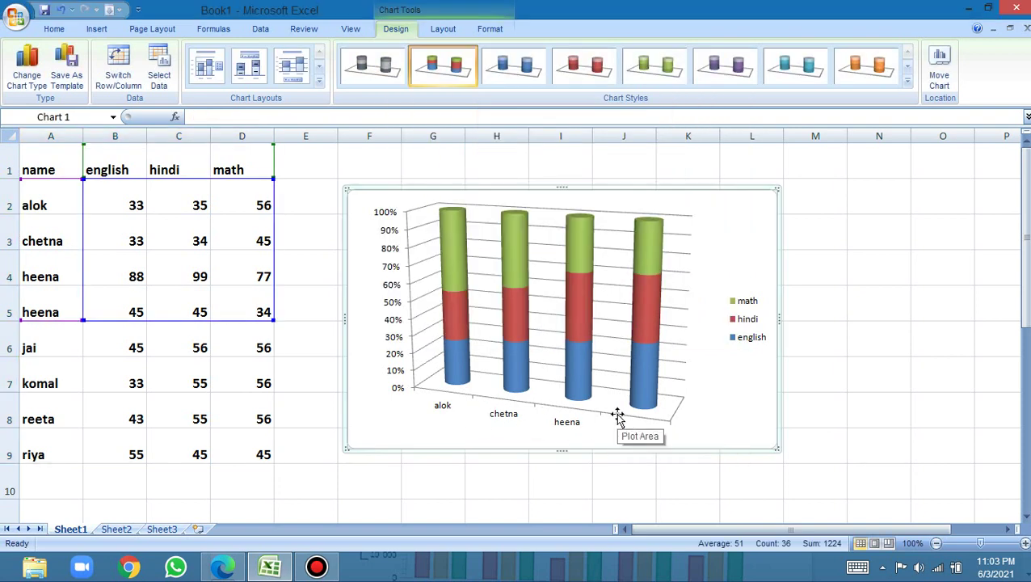
Apply Layout 2, adding a chart title, top legend and data labels.
click(220, 73)
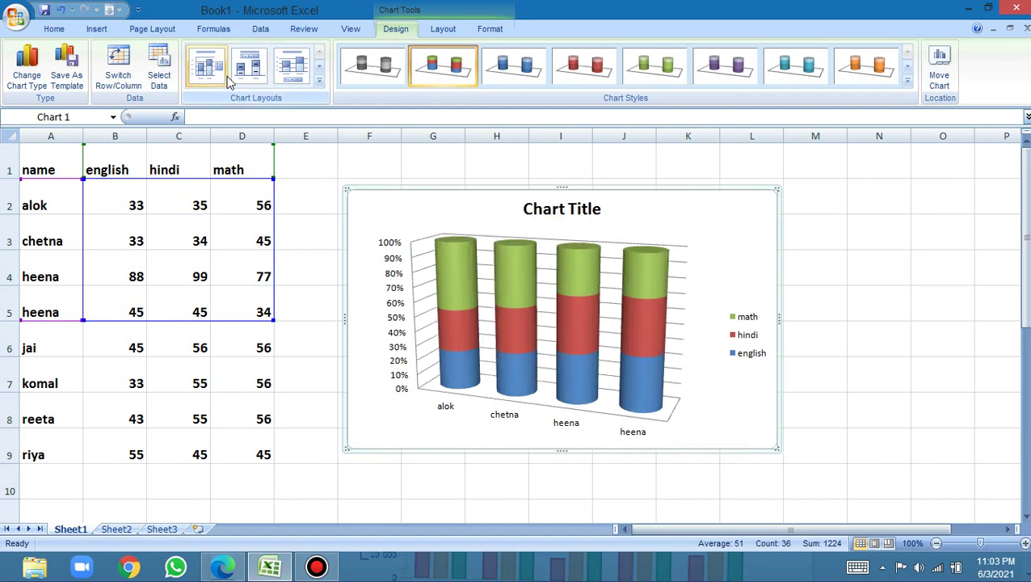
click(294, 74)
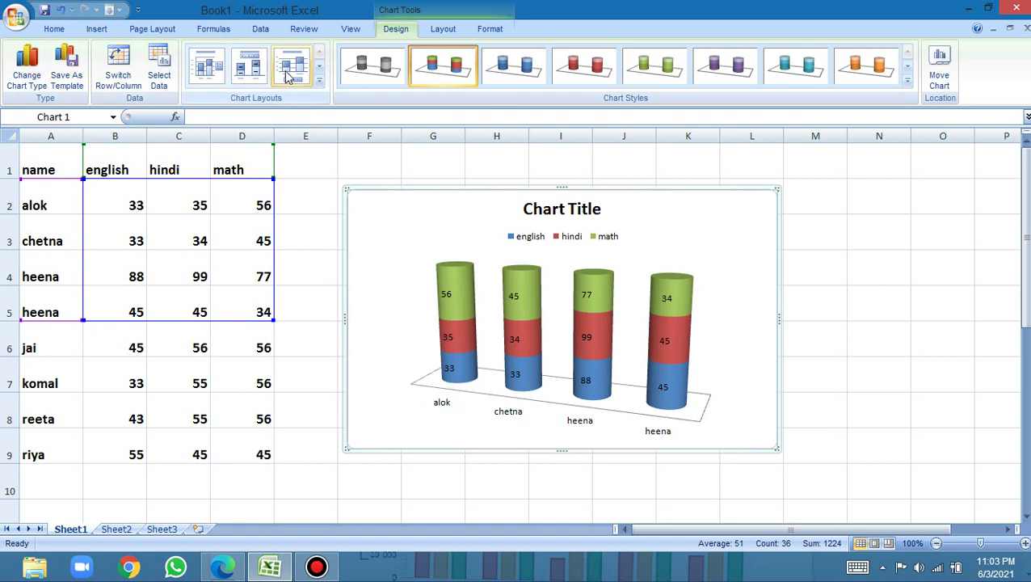
click(293, 71)
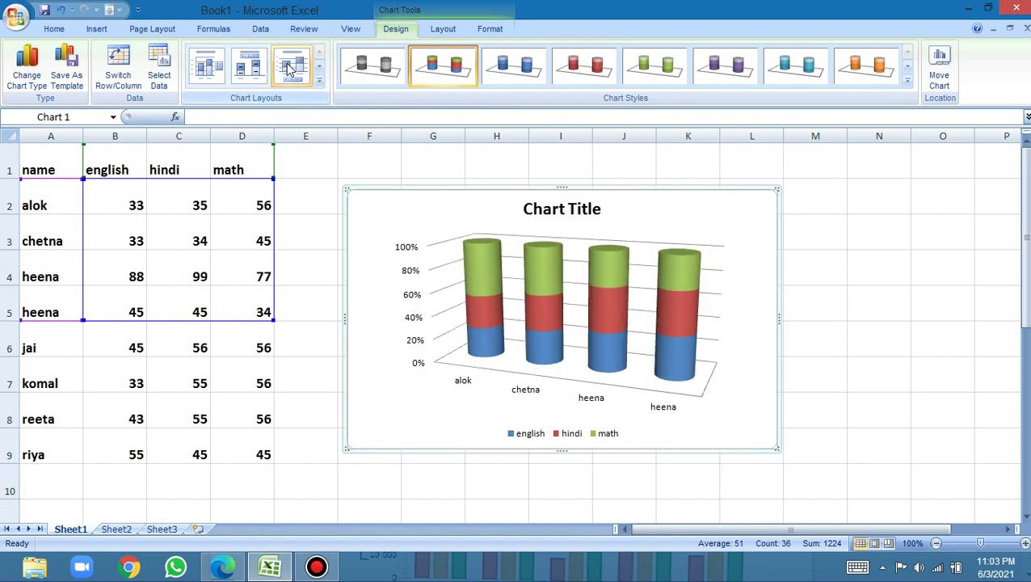
click(253, 67)
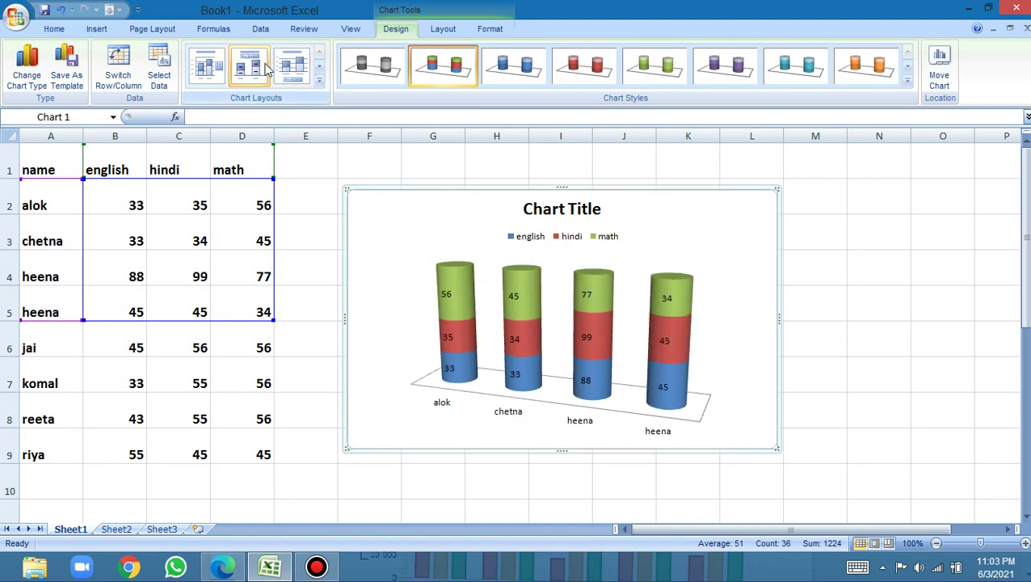
Apply the dark black-background chart style with blue, red and green cylinders.
click(577, 69)
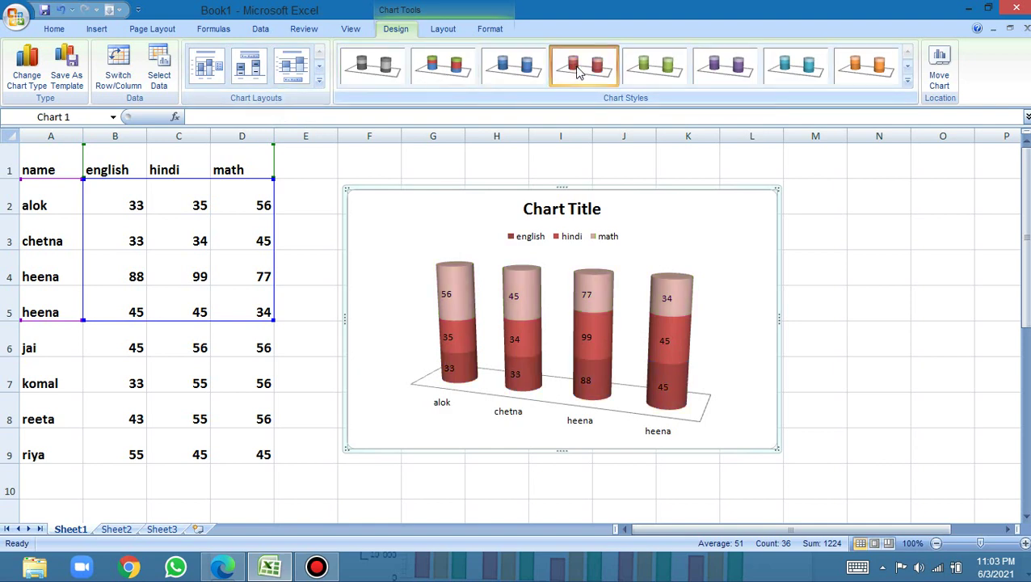
click(659, 71)
click(722, 69)
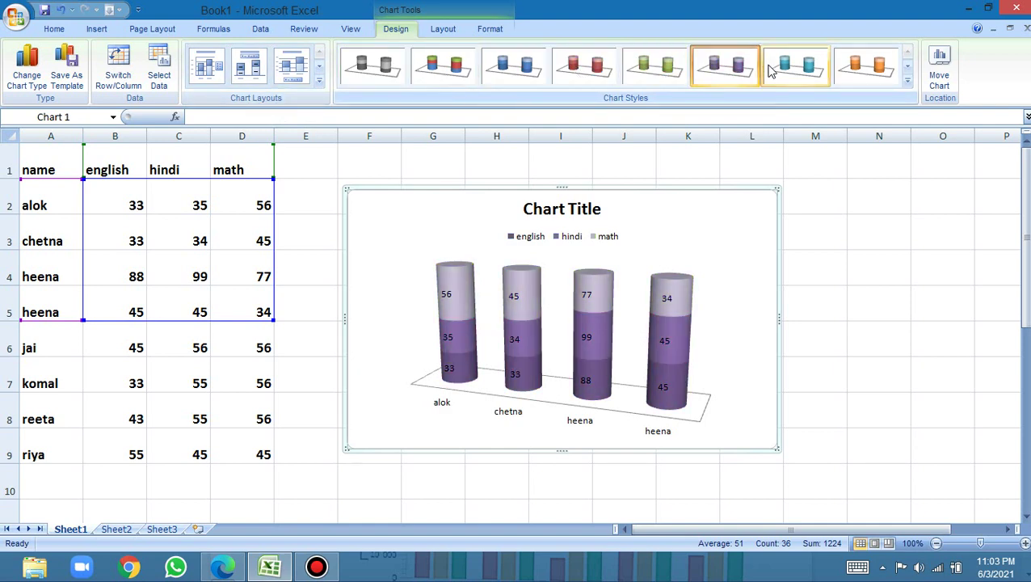
click(794, 68)
click(889, 75)
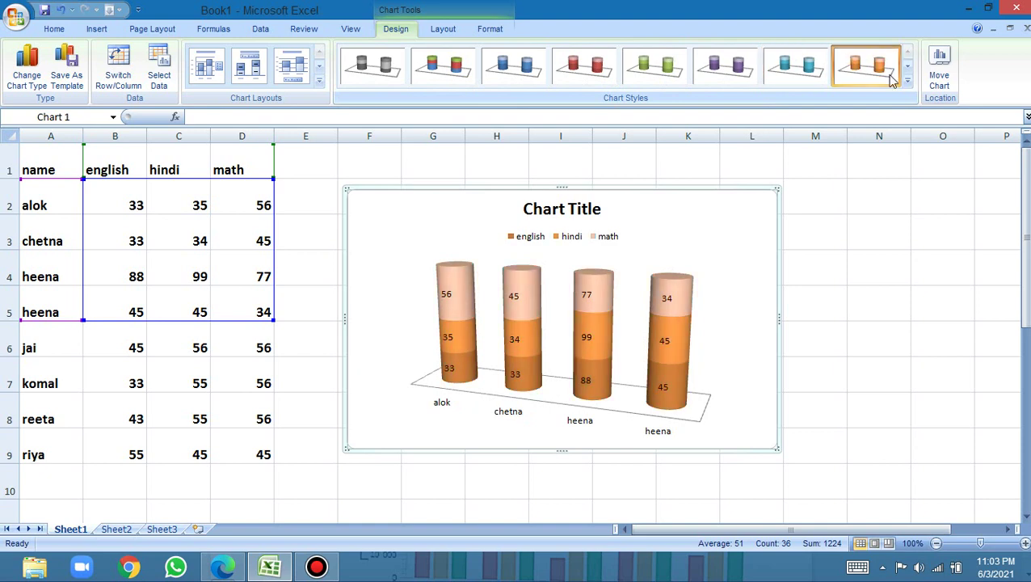
click(906, 70)
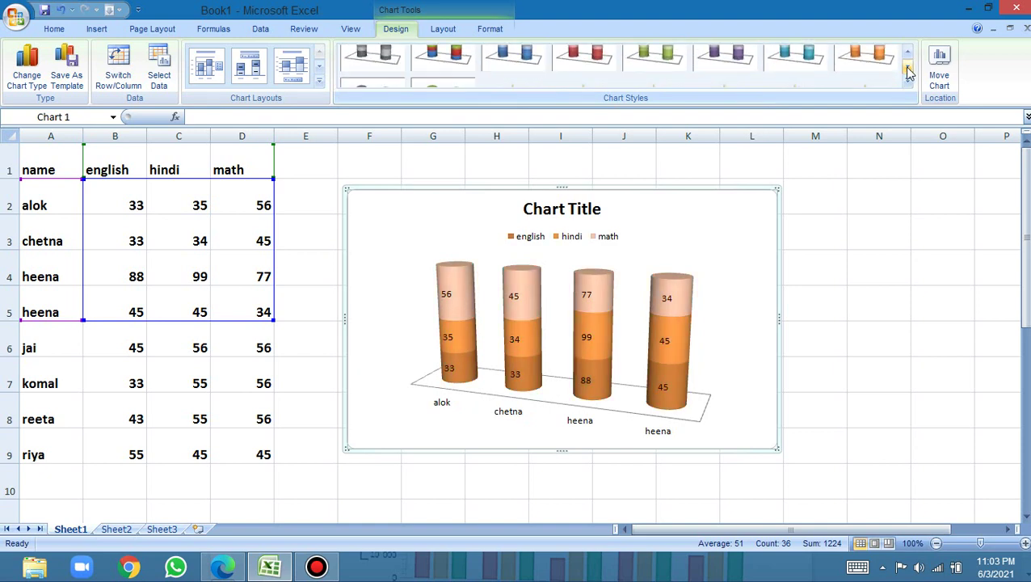
click(907, 70)
click(445, 68)
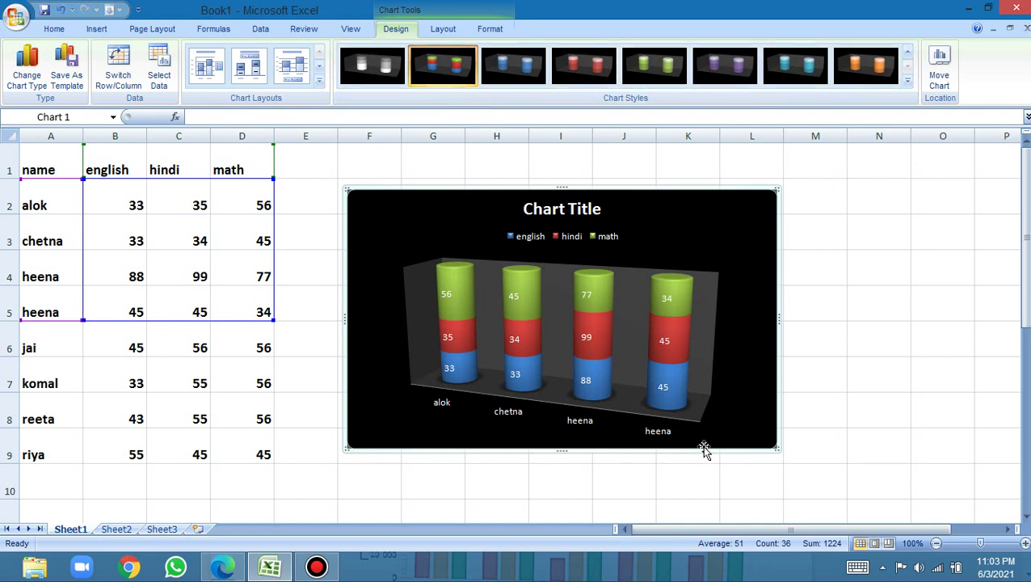
Move the cylinder chart to Sheet3.
click(943, 81)
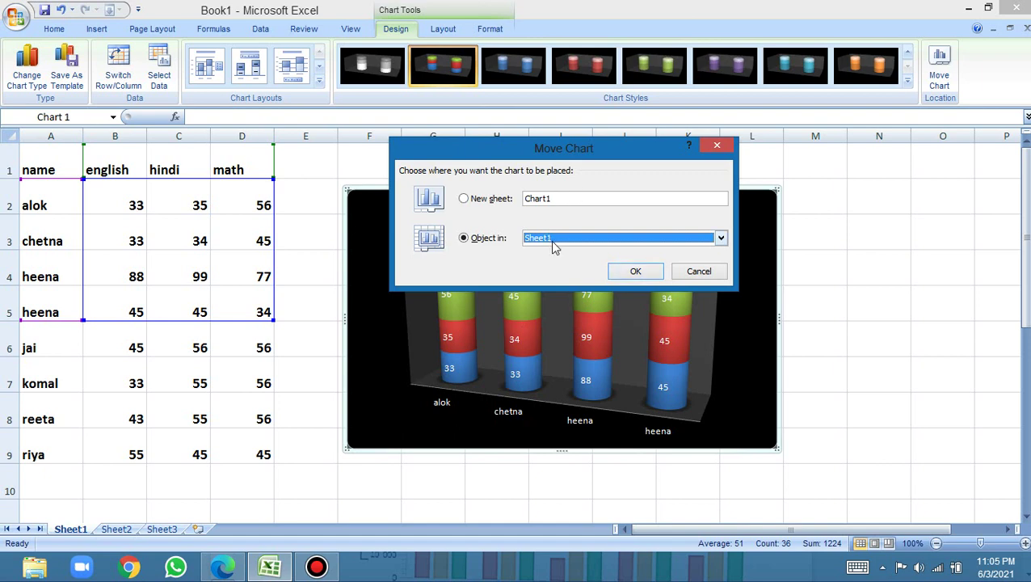
click(720, 239)
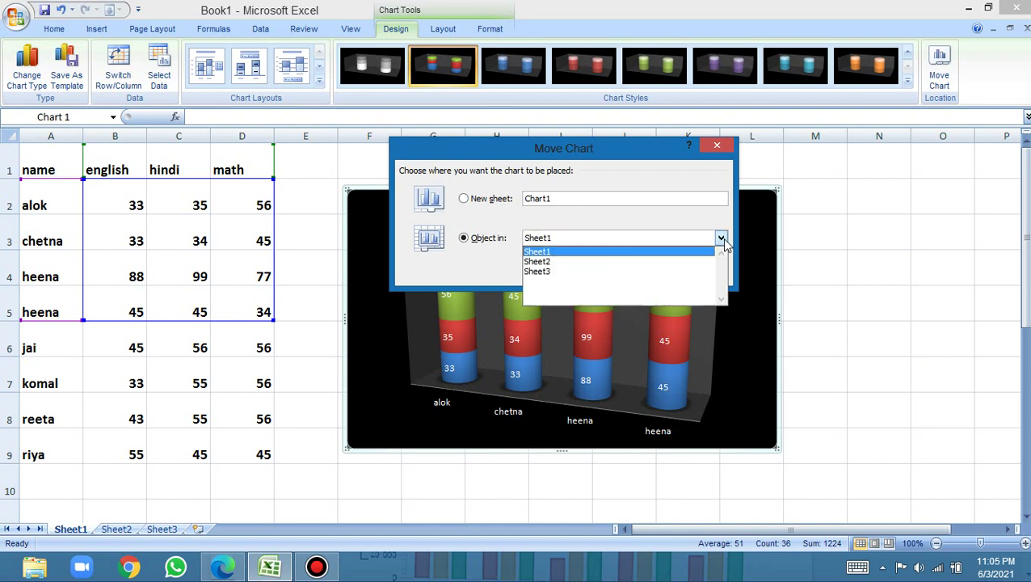
click(569, 273)
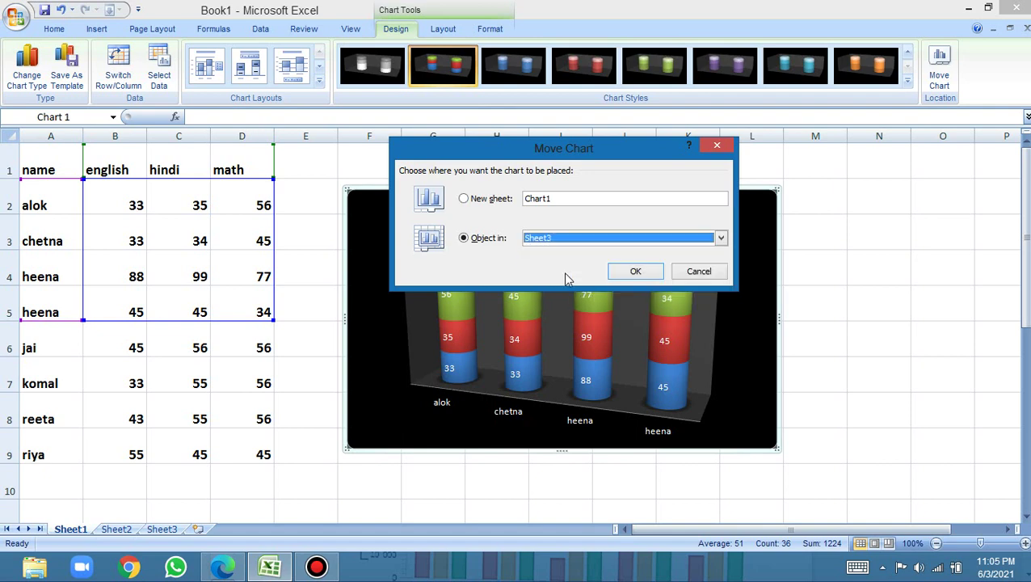
click(639, 272)
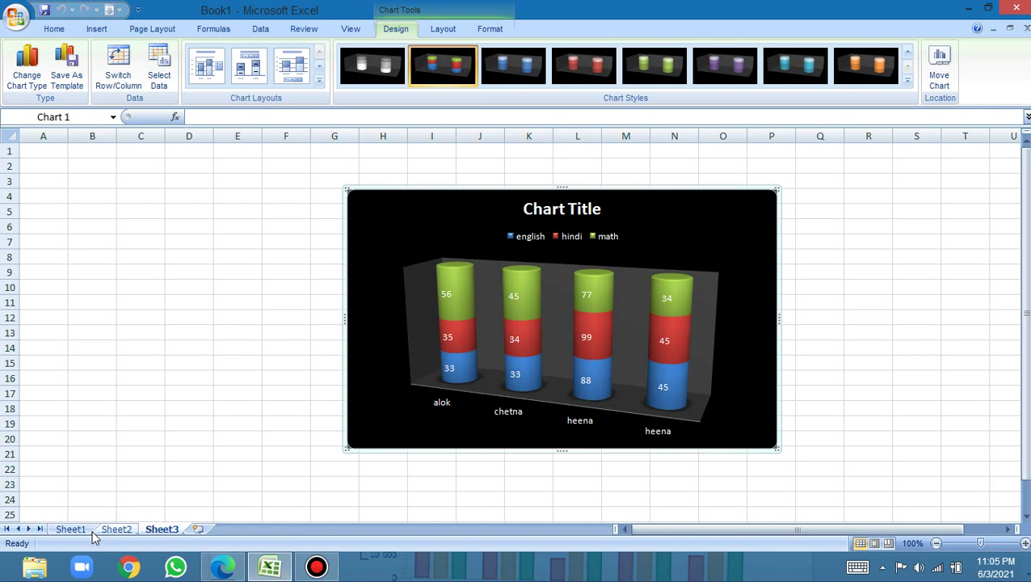
Compare Sheet1 and Sheet3 to confirm the chart now sits on Sheet3.
click(76, 530)
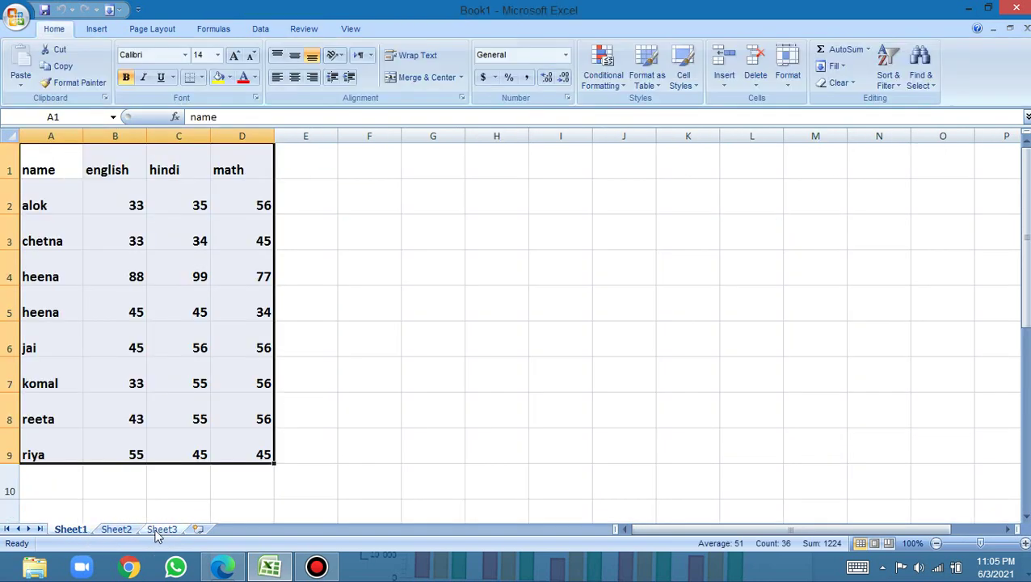
click(158, 530)
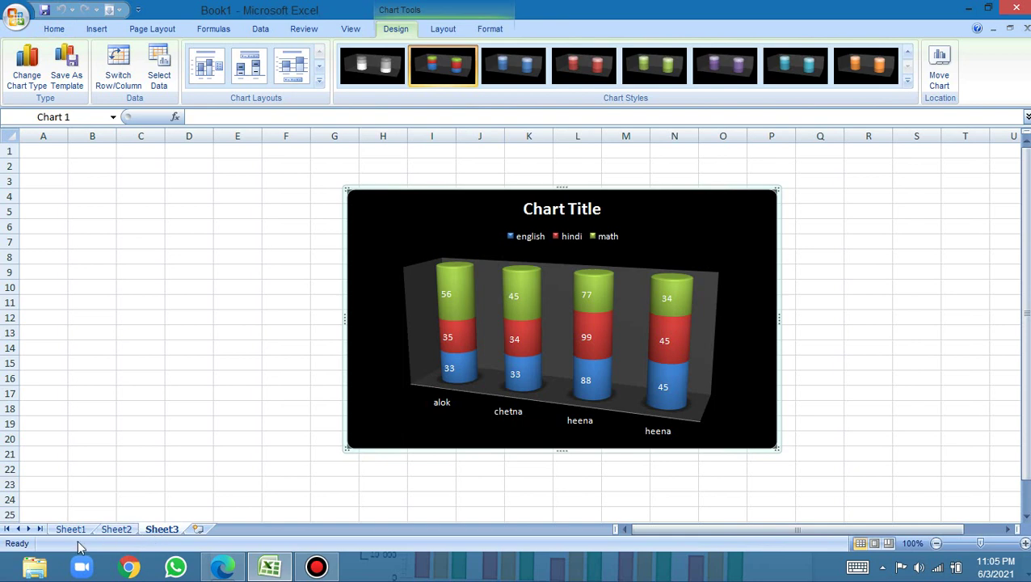
click(70, 530)
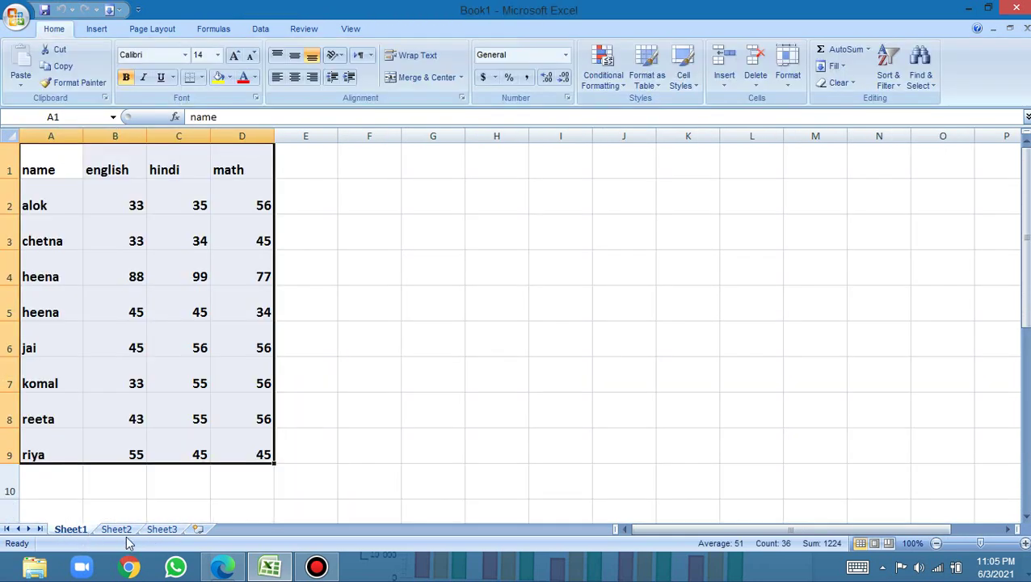
click(159, 530)
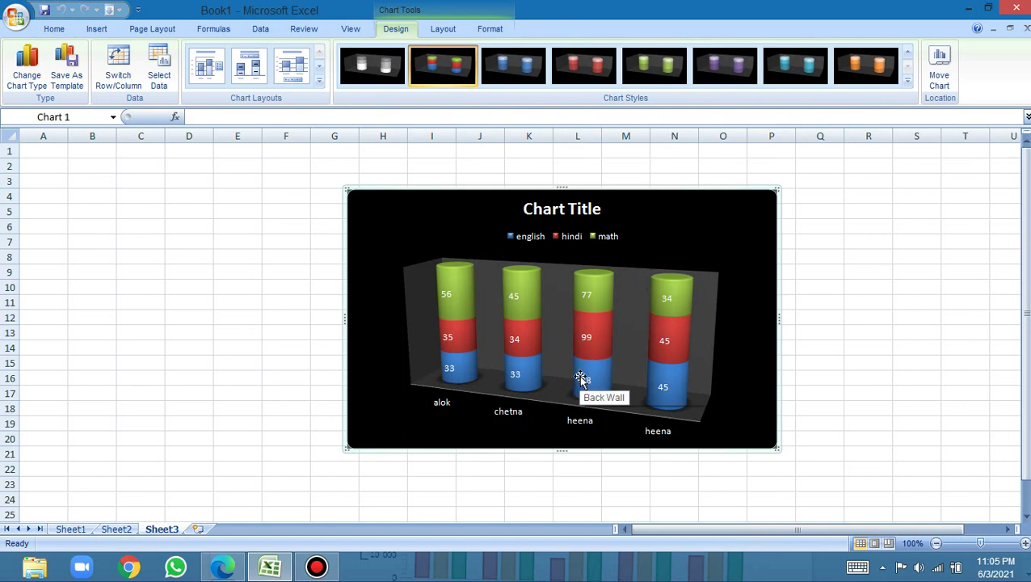
mouse_move(594, 339)
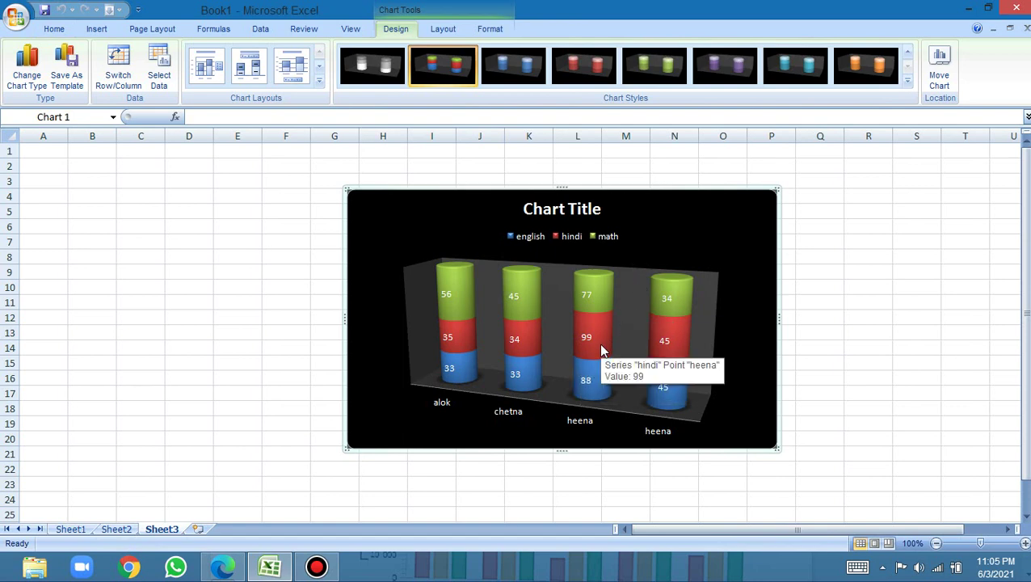
Select the hindi data labels on the alok, chetna and both heena cylinders together.
click(600, 349)
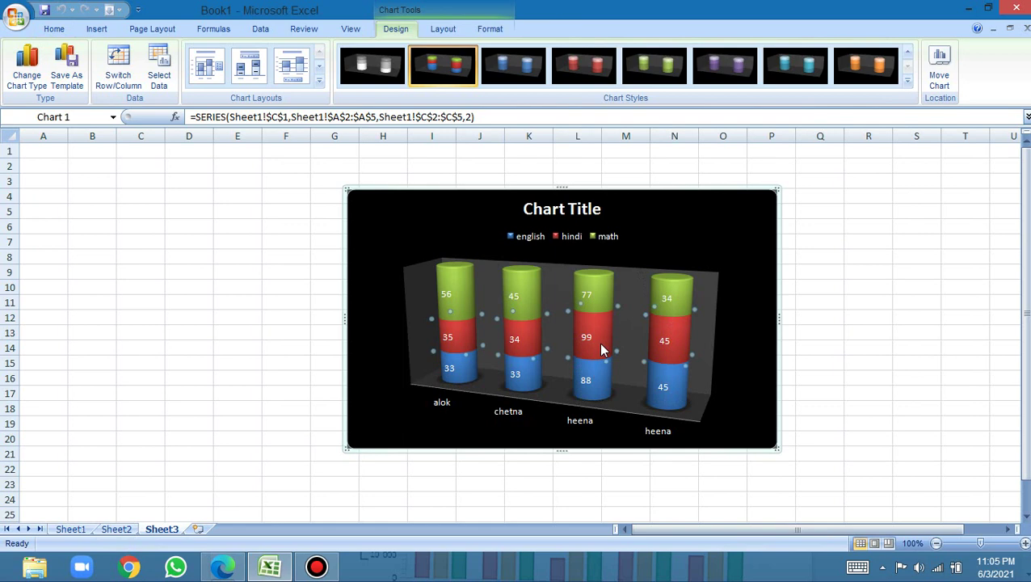
right_click(600, 345)
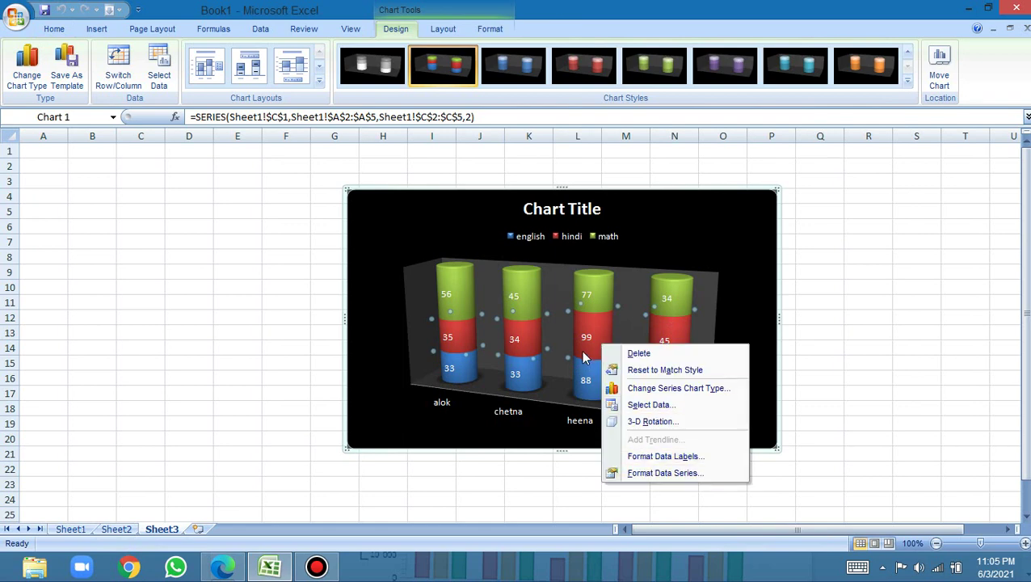
click(580, 348)
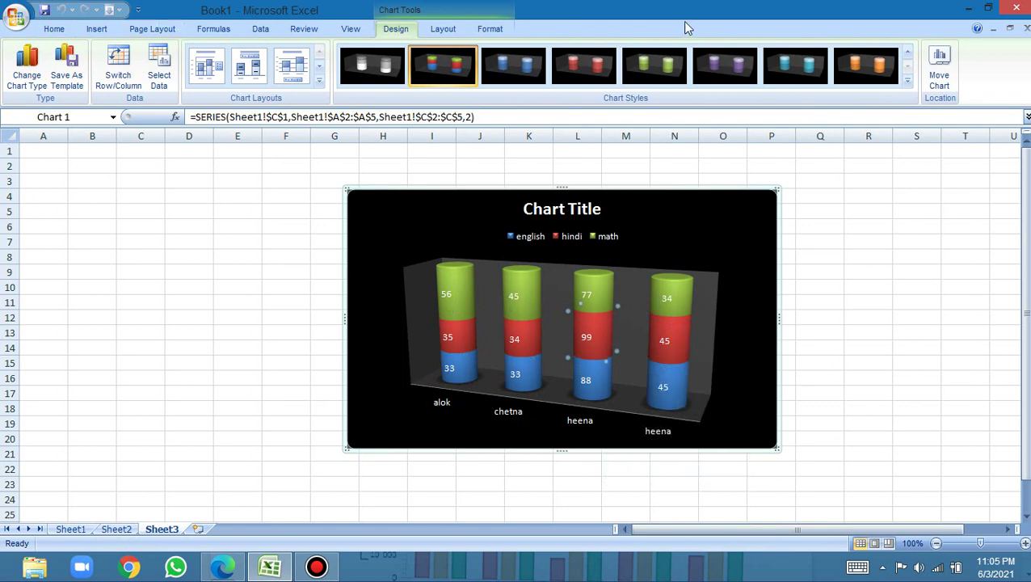
click(543, 352)
click(797, 308)
click(667, 340)
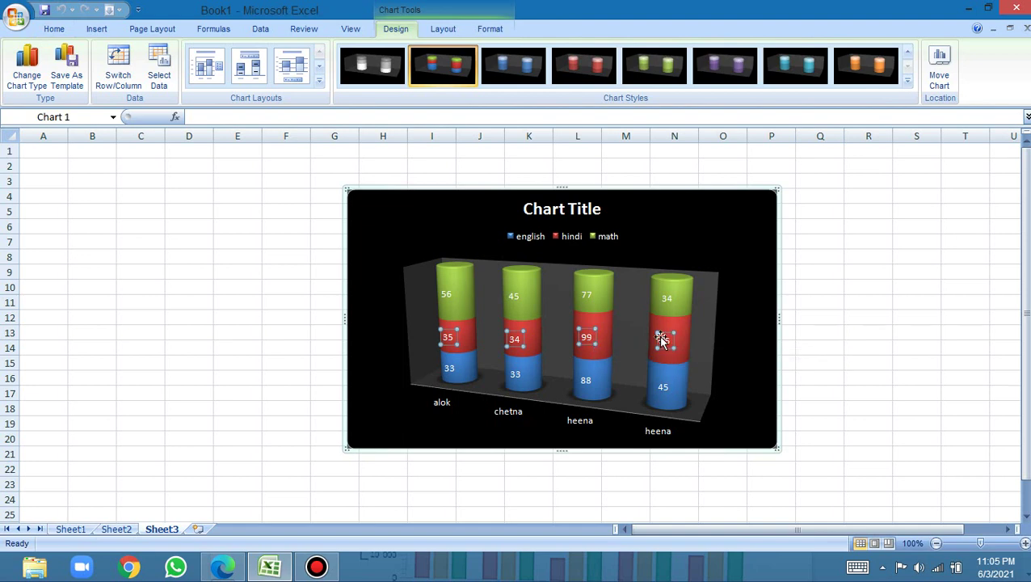
right_click(664, 337)
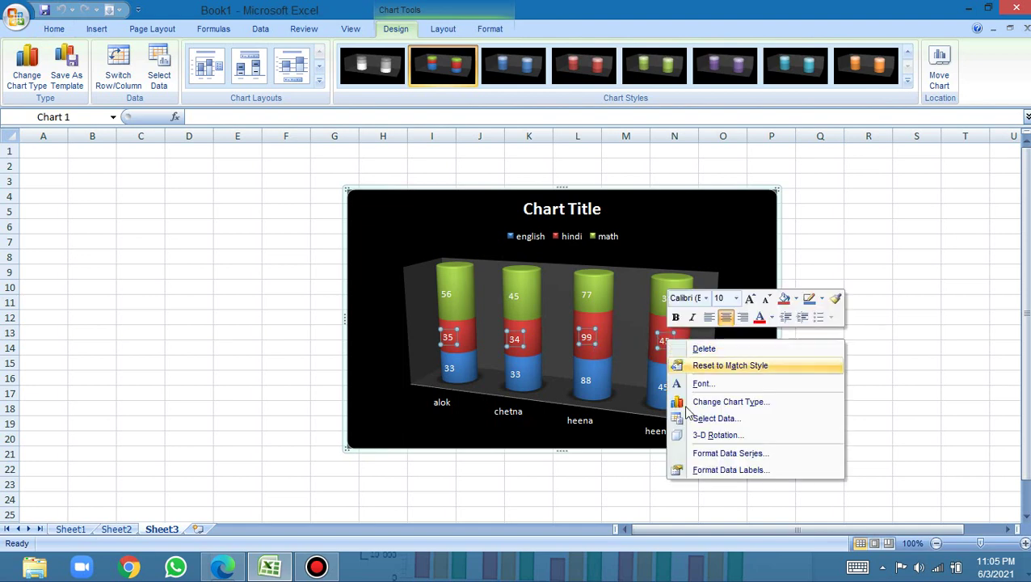
click(711, 472)
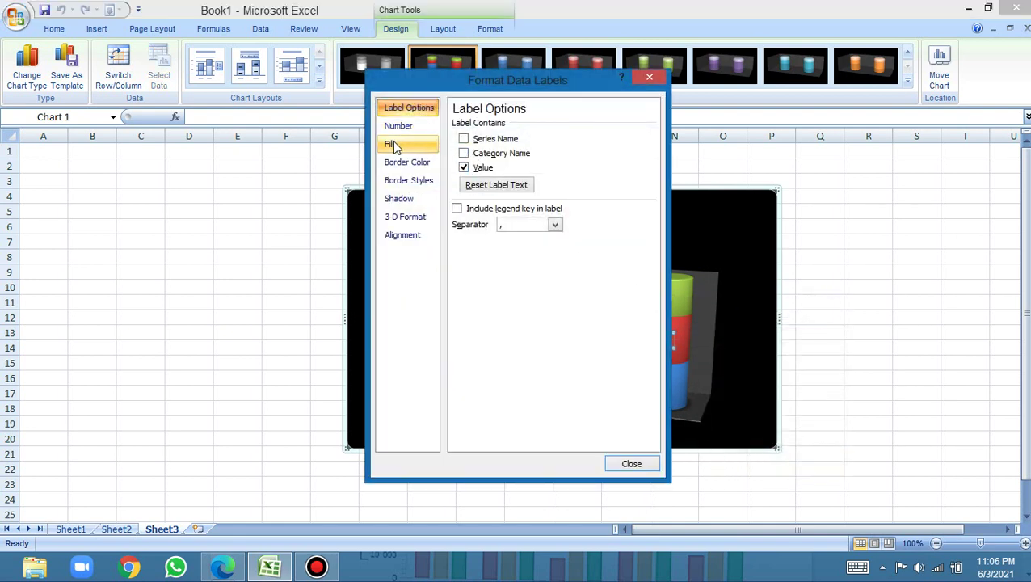
click(394, 145)
click(396, 166)
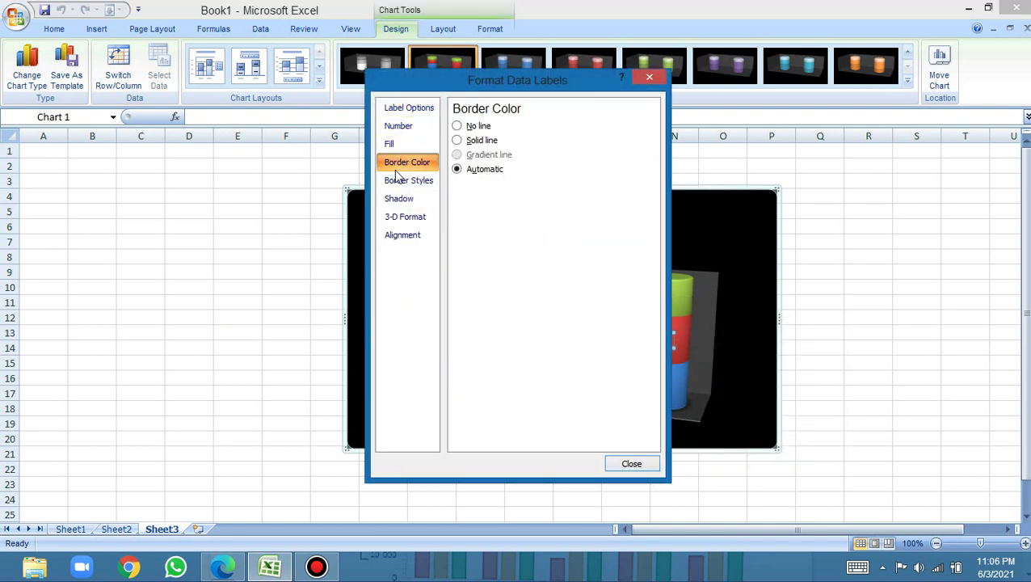
click(400, 127)
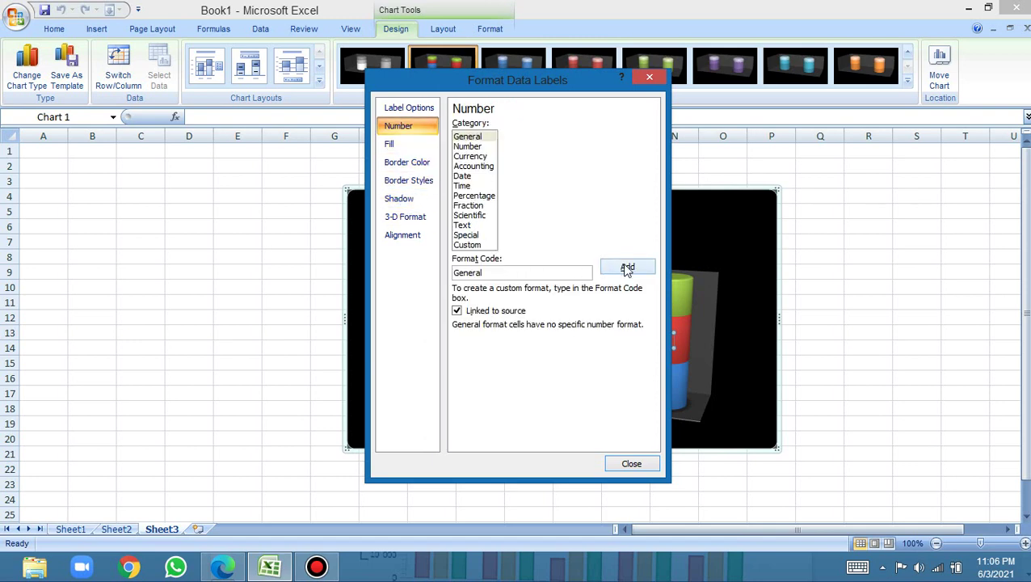
click(474, 206)
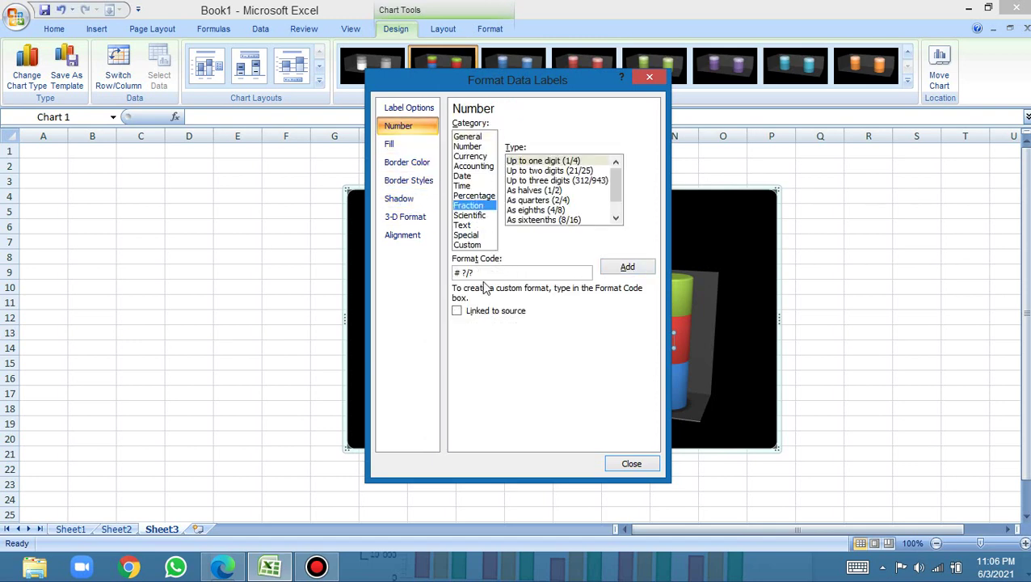
click(468, 146)
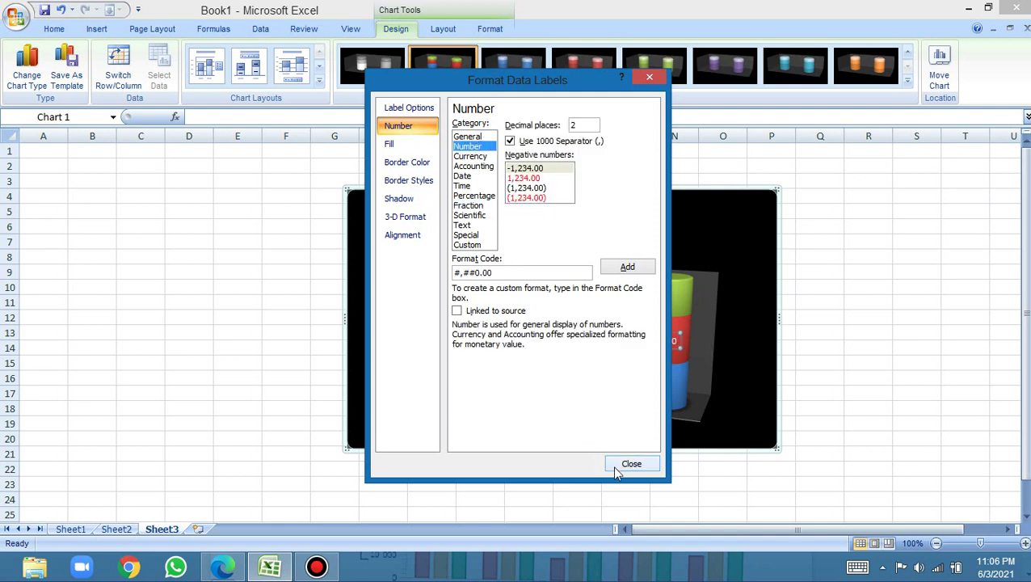
click(469, 137)
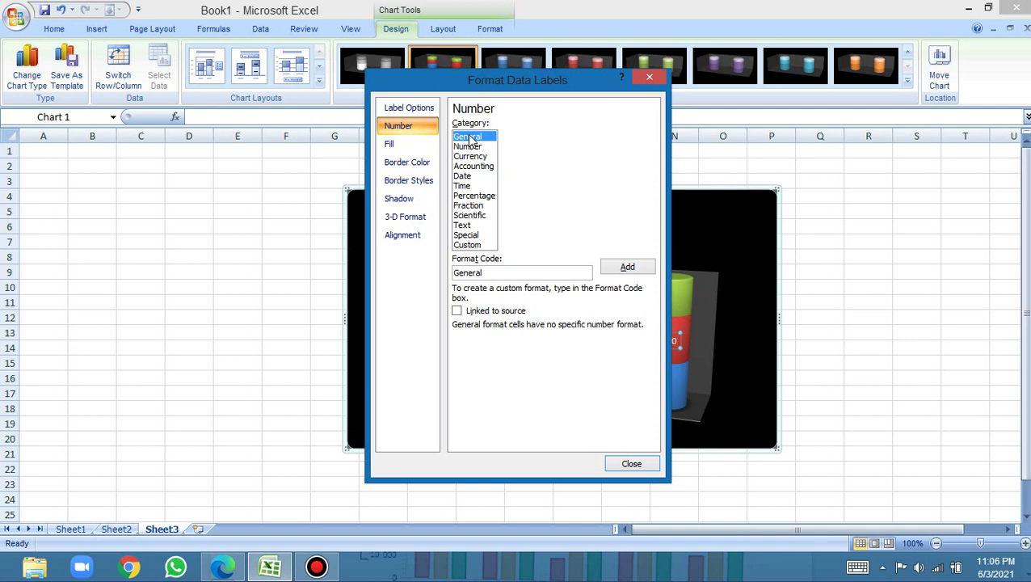
click(644, 465)
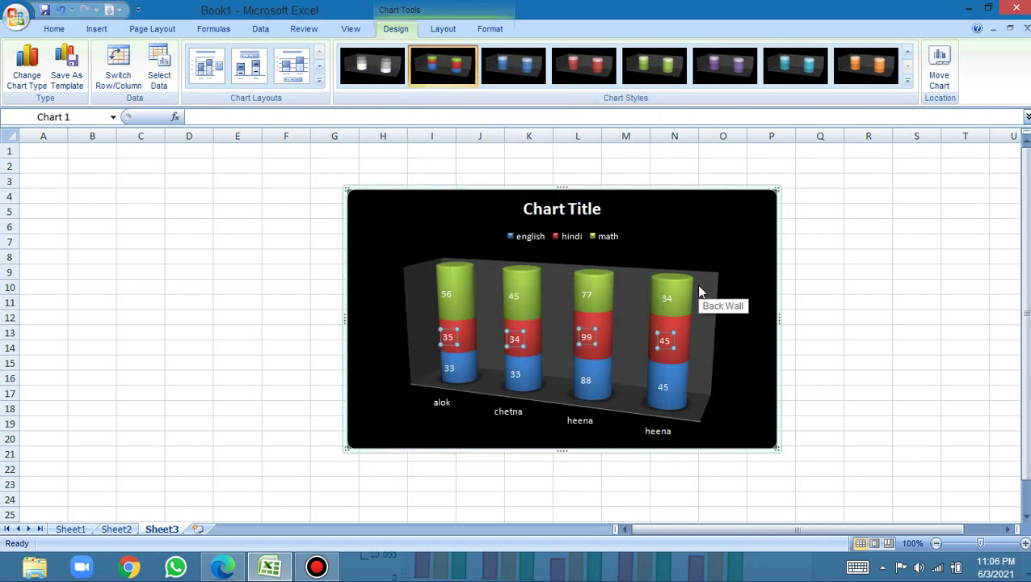
click(529, 242)
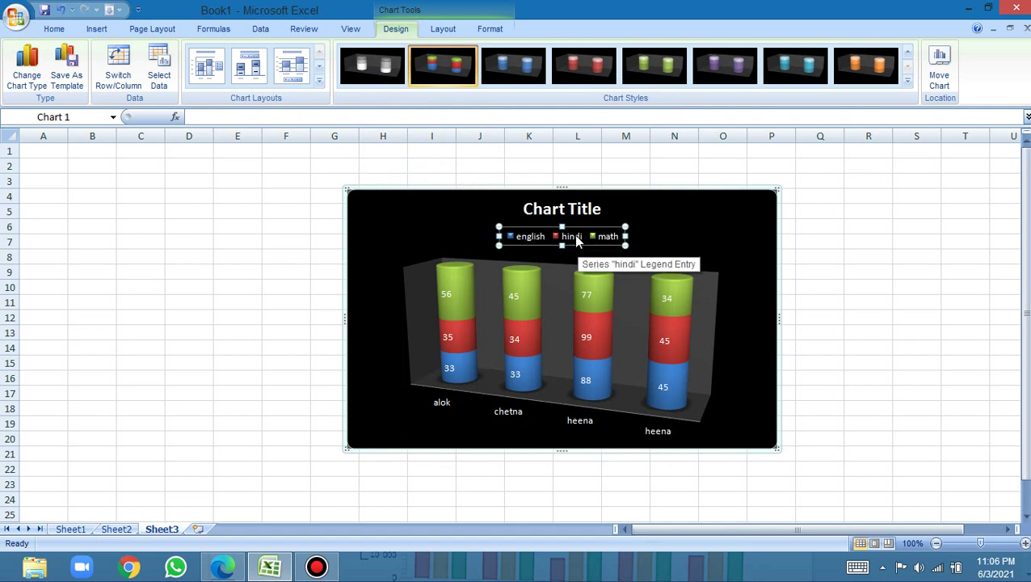
right_click(573, 233)
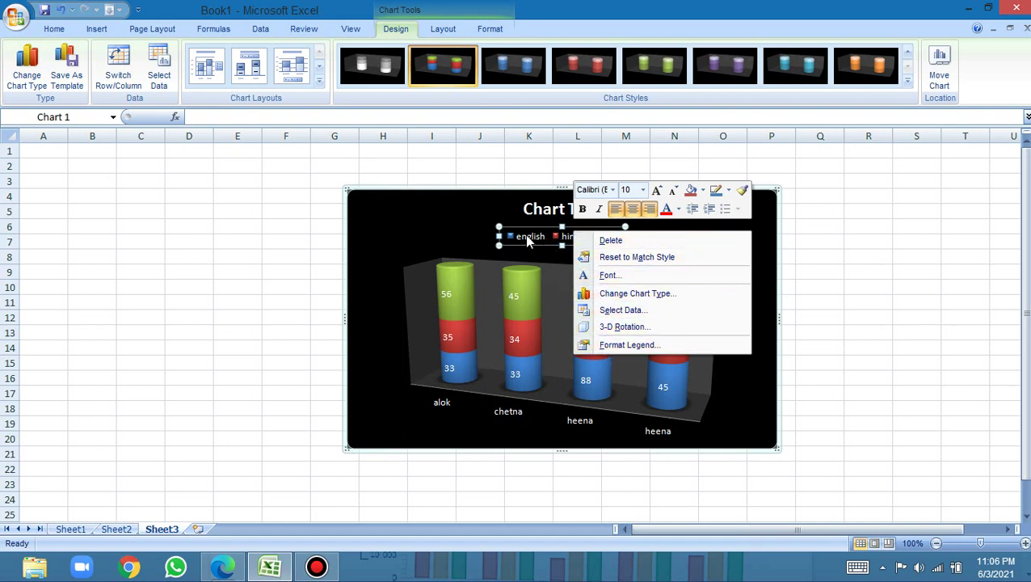
click(349, 33)
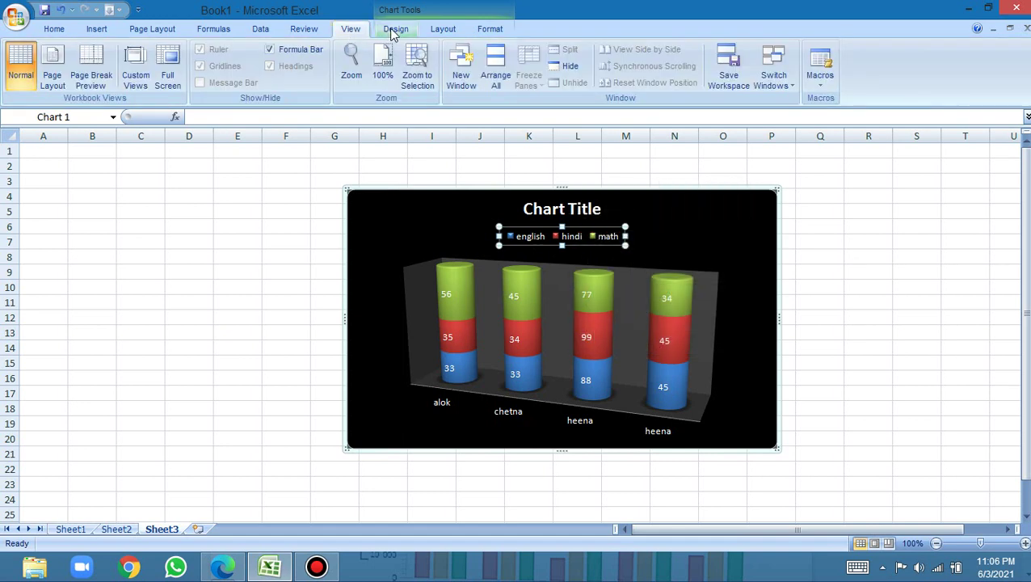
click(393, 33)
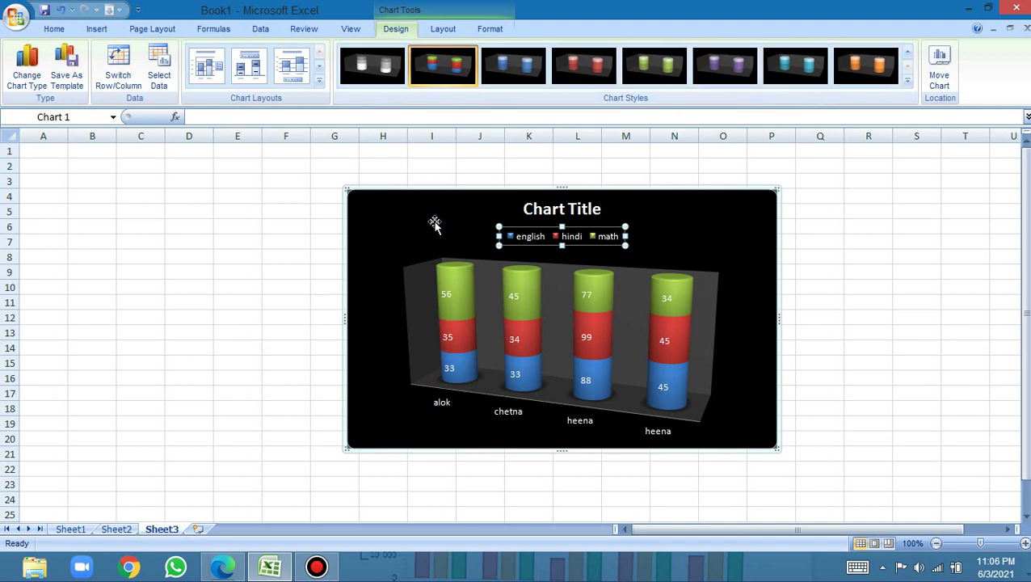
click(581, 235)
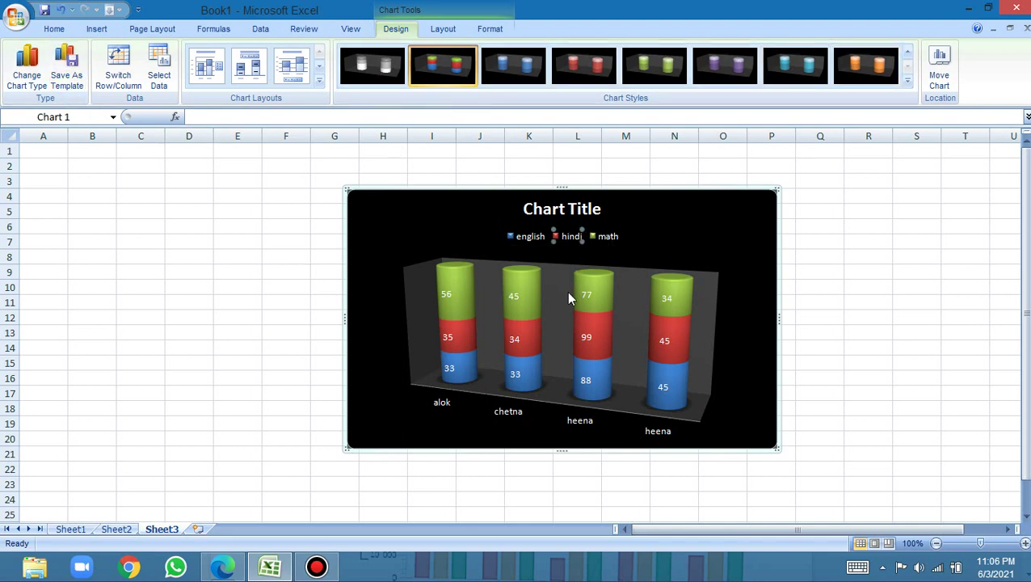
click(546, 234)
click(573, 239)
In the legend's 3-D Rotation settings, raise X rotation to 50° and Y rotation to 40°.
right_click(565, 251)
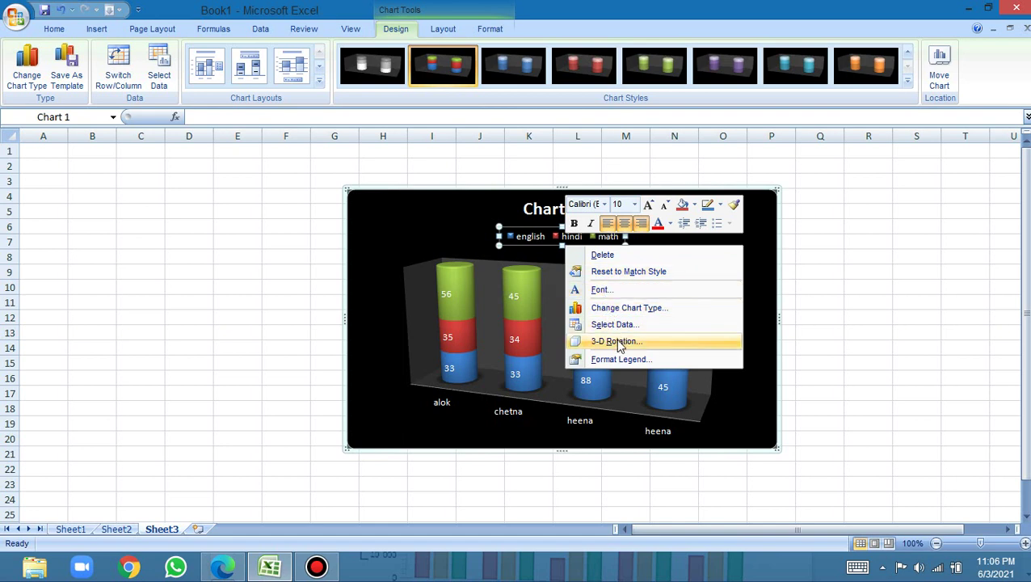
click(618, 342)
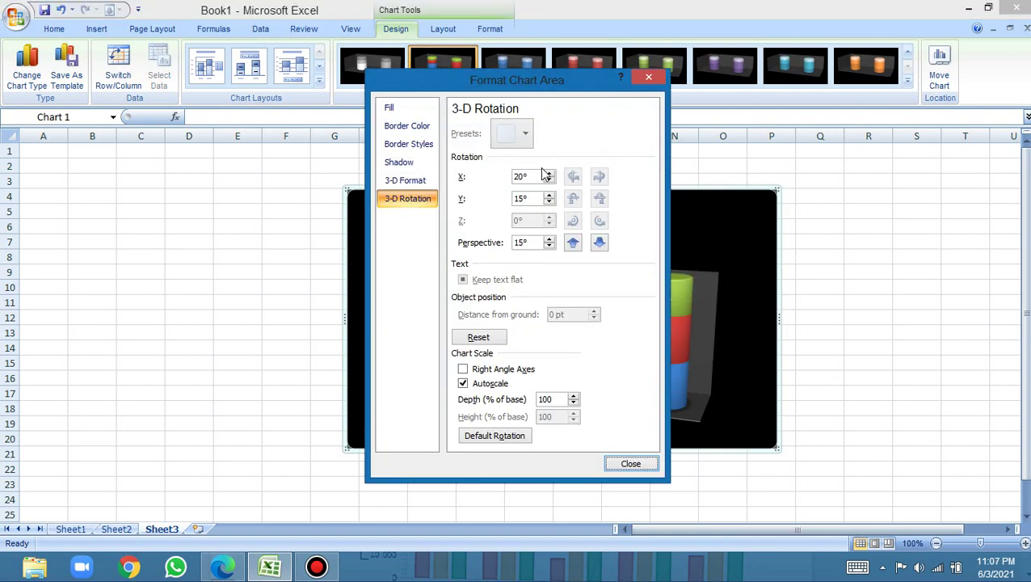
click(549, 176)
click(550, 176)
click(550, 176)
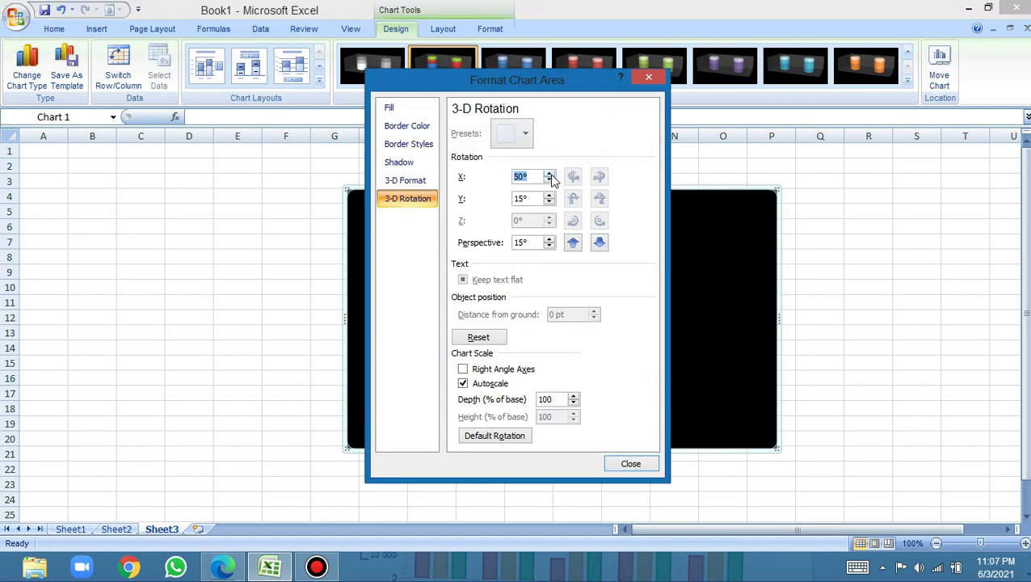
click(549, 196)
click(549, 197)
click(550, 196)
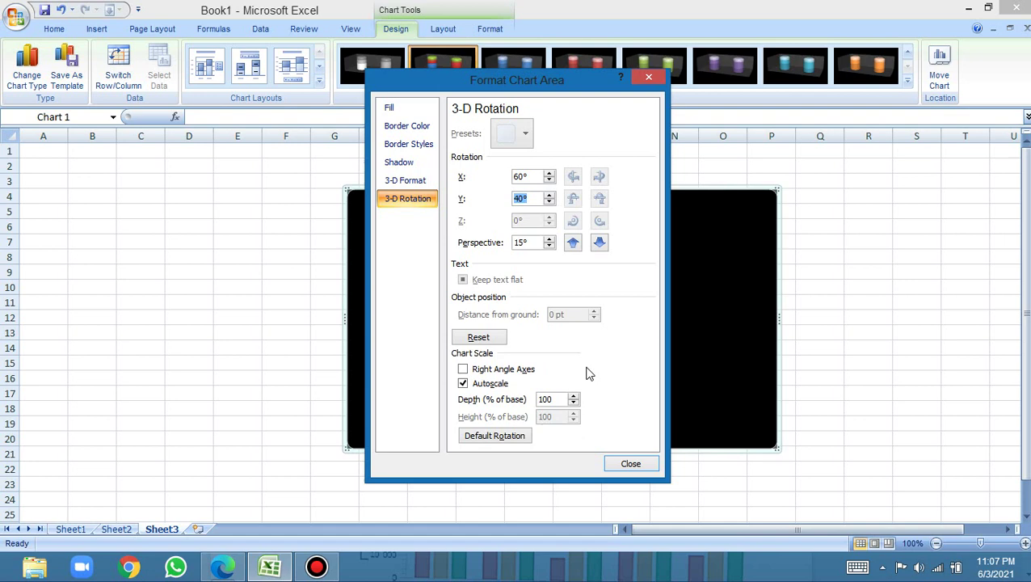
click(630, 464)
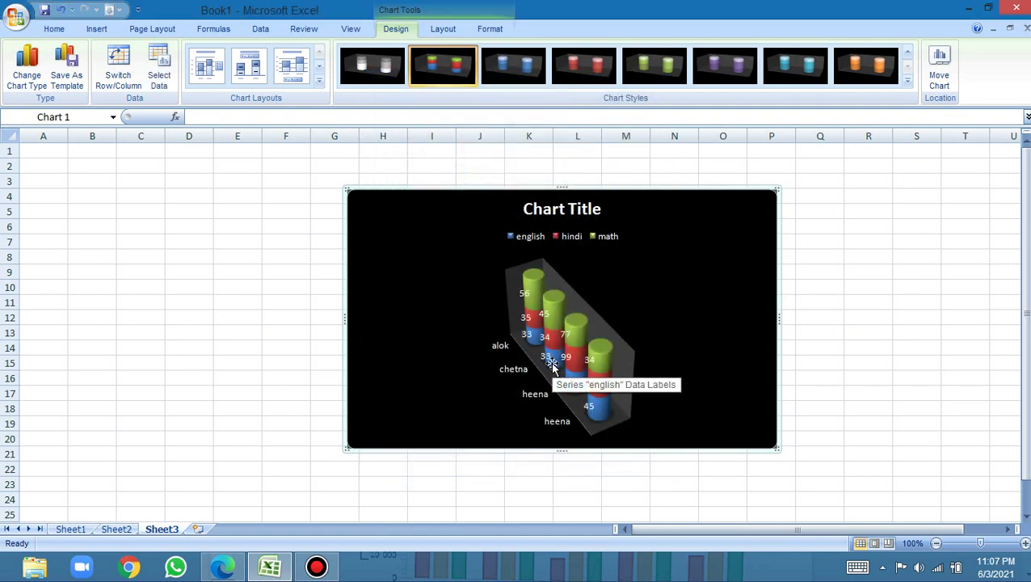